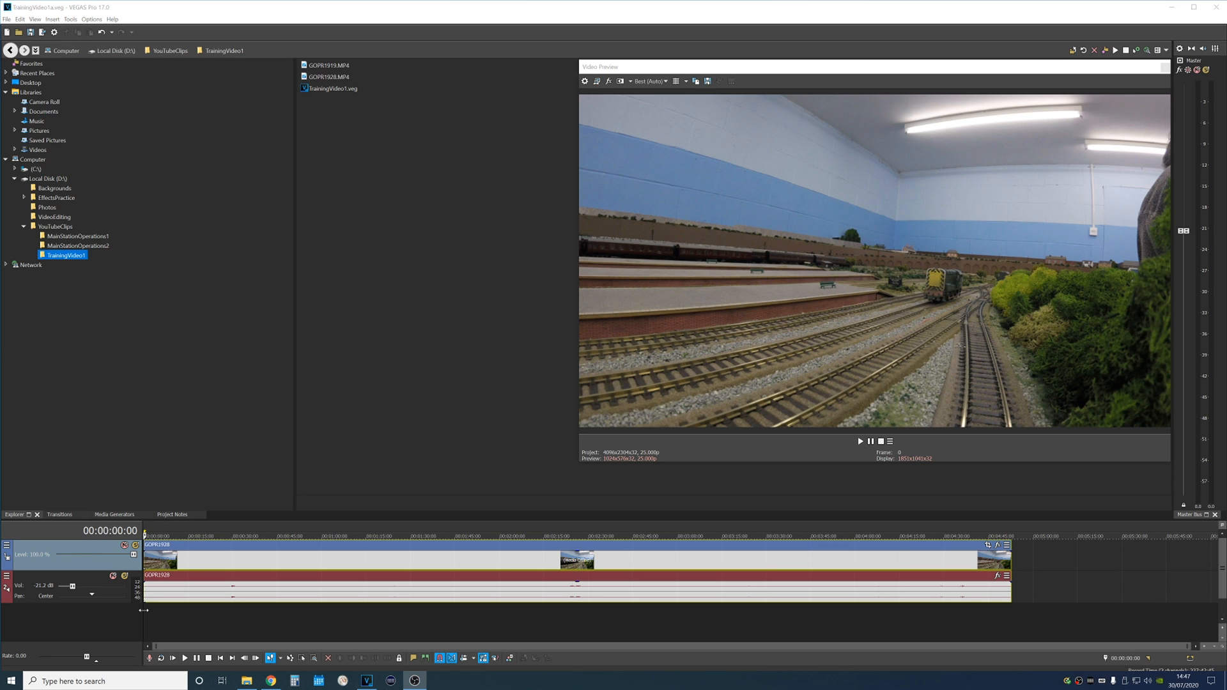
# Step: Open Pan/Crop for the GOPR1928 video event and crop it to about 2,023 × 1,138, centred near X 2,230, Y 1,525
pyautogui.moveTo(144, 611); pyautogui.dragTo(142, 664)
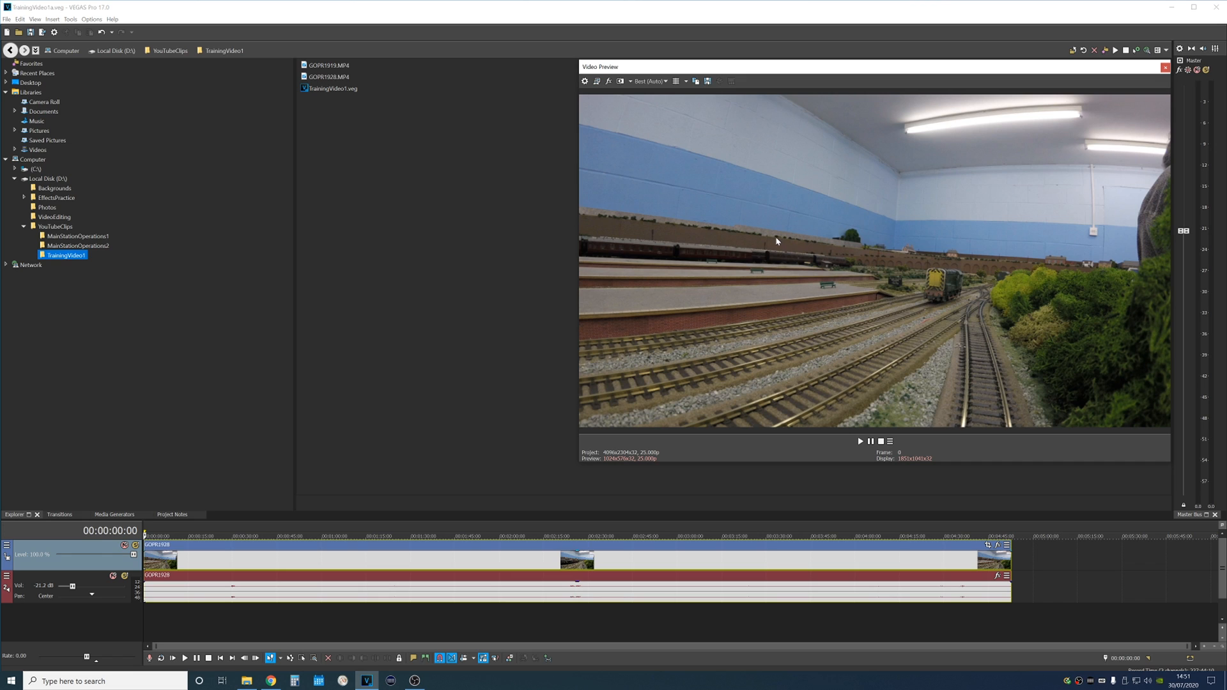
pyautogui.click(987, 546)
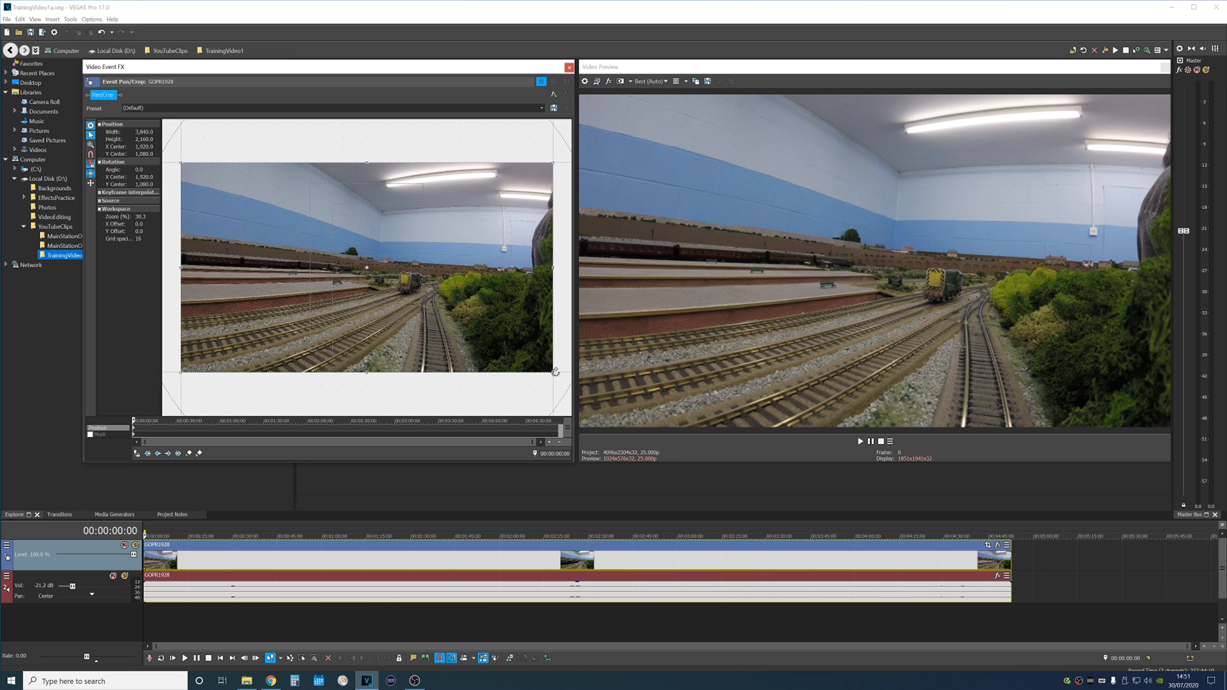
pyautogui.moveTo(552, 371); pyautogui.dragTo(504, 344)
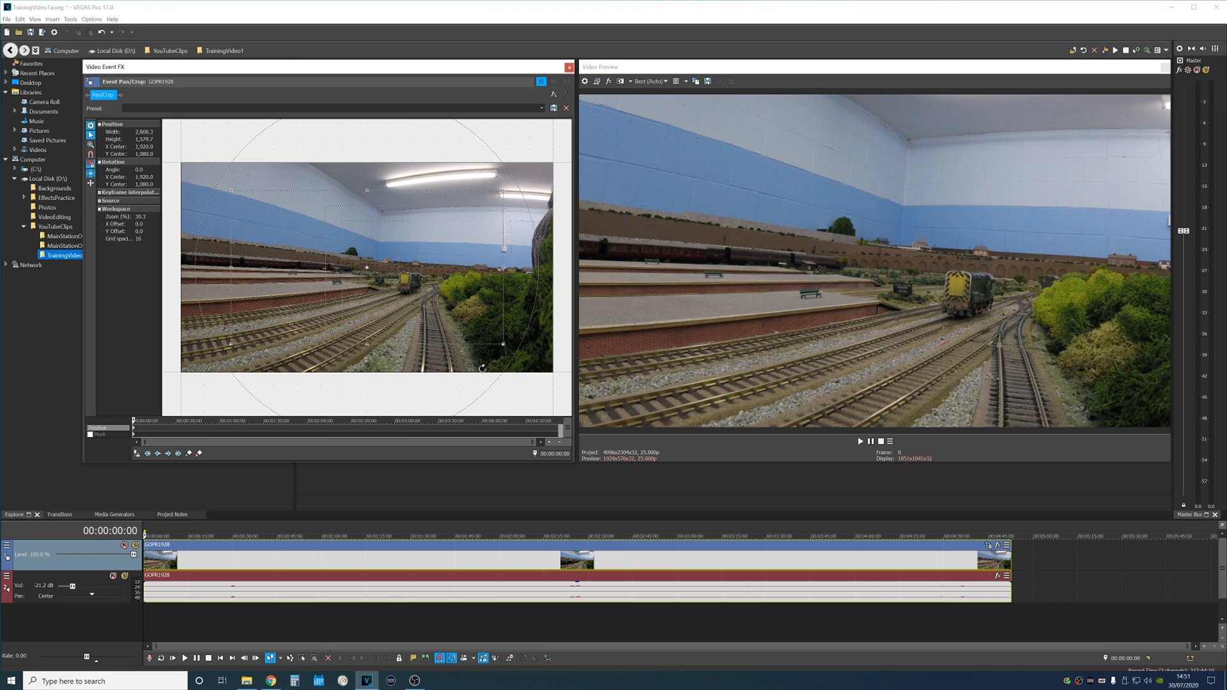
pyautogui.moveTo(435, 250); pyautogui.dragTo(449, 275)
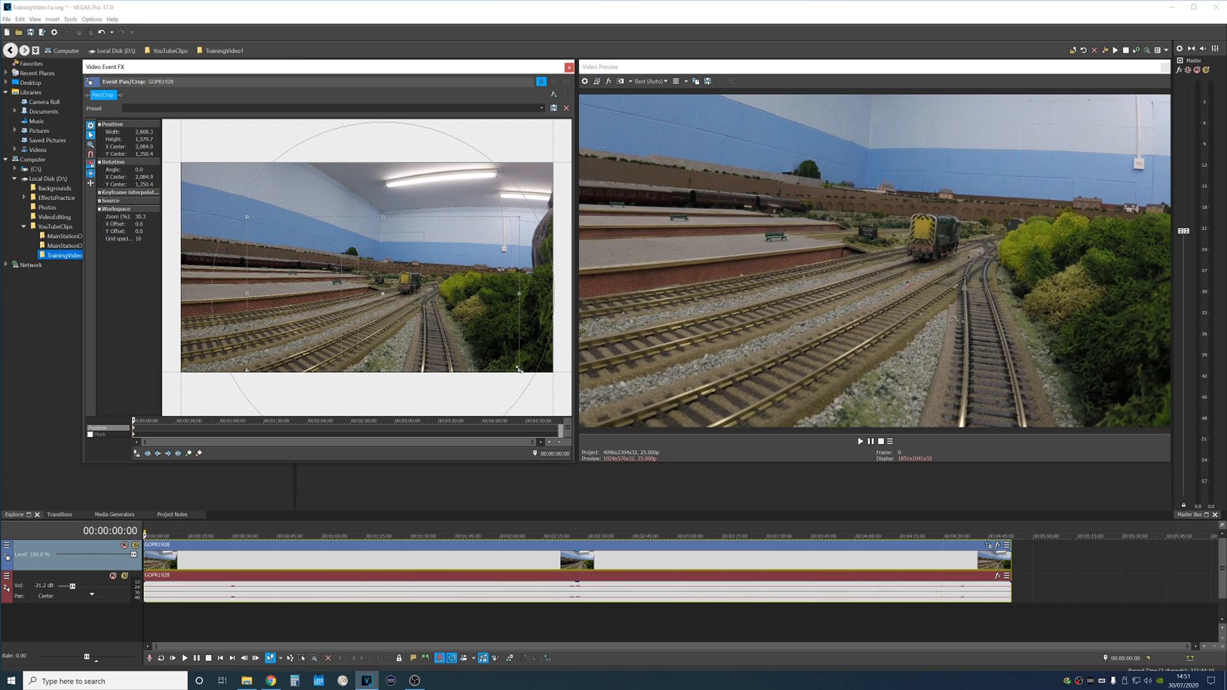
pyautogui.moveTo(519, 369); pyautogui.dragTo(503, 352)
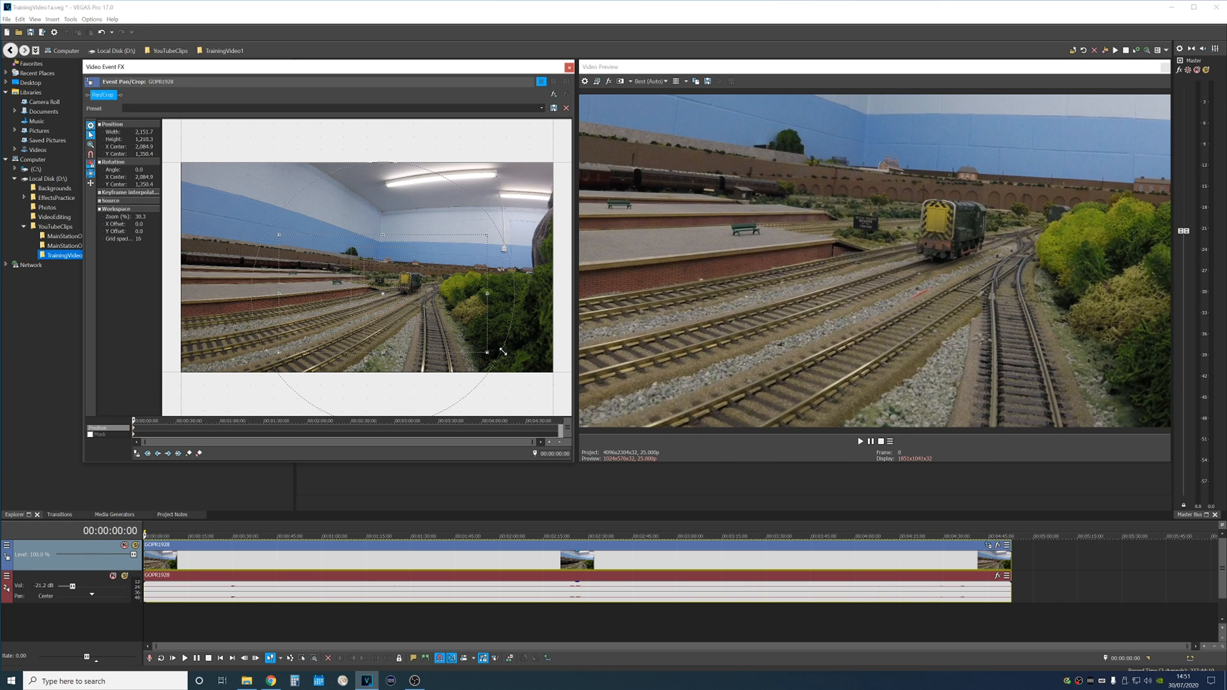
pyautogui.moveTo(423, 302); pyautogui.dragTo(440, 321)
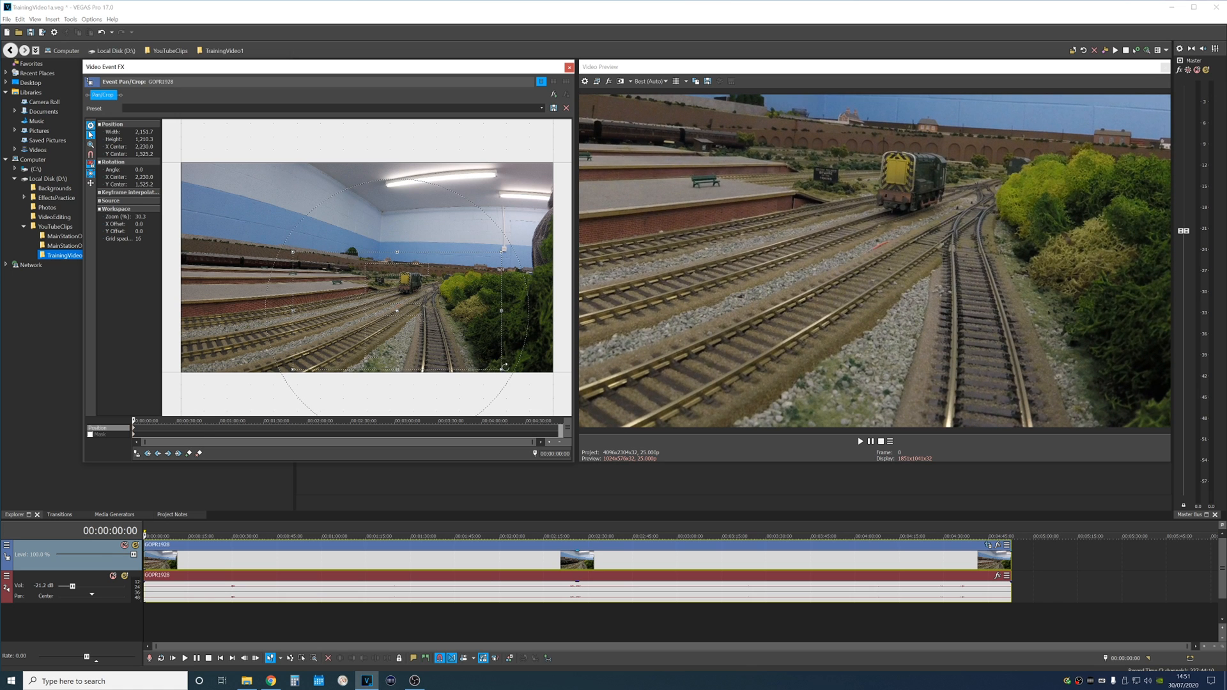
pyautogui.moveTo(501, 370); pyautogui.dragTo(495, 366)
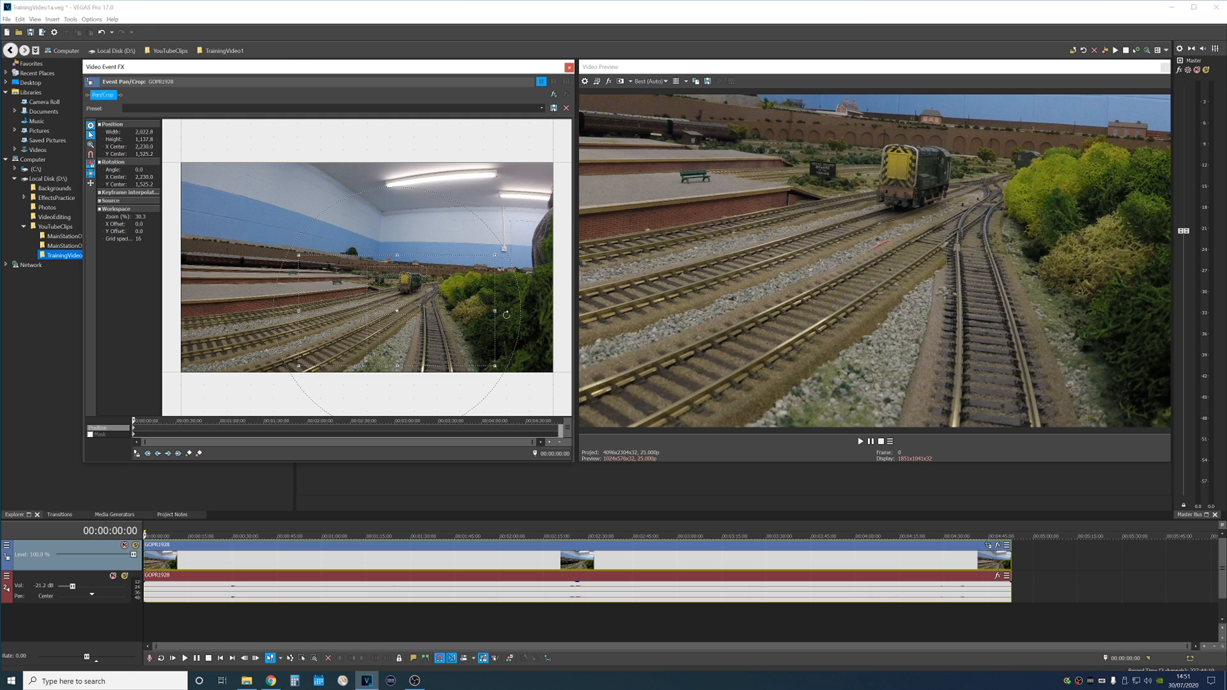
# Step: Rotate the crop frame to 3.4° and reframe it to about 1,904 × 1,071, centred near X 1,963, Y 1,545
pyautogui.moveTo(504, 313); pyautogui.dragTo(453, 311)
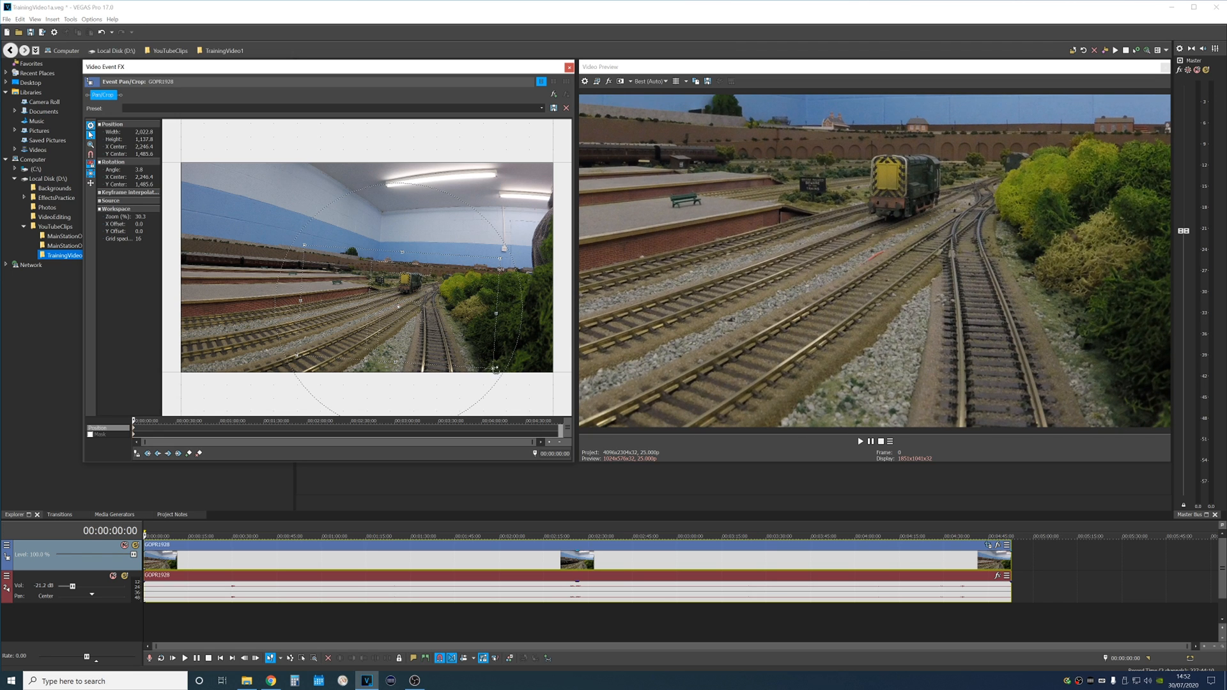
pyautogui.moveTo(492, 367); pyautogui.dragTo(466, 341)
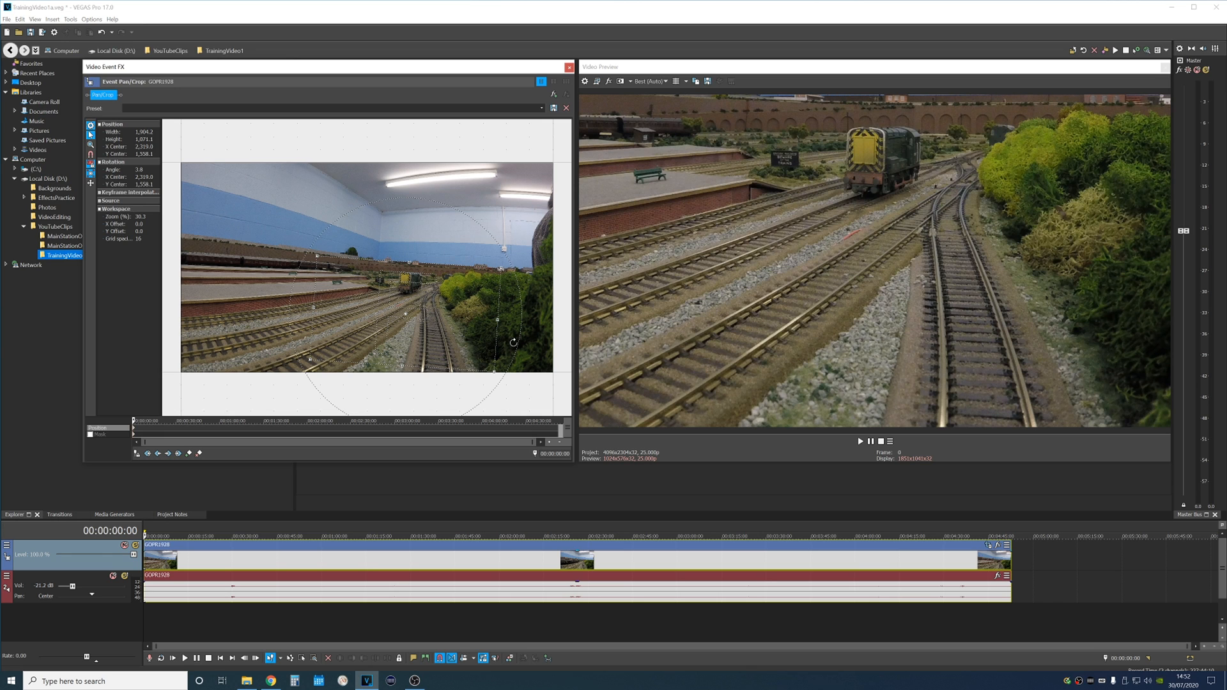
pyautogui.moveTo(514, 341); pyautogui.dragTo(513, 342)
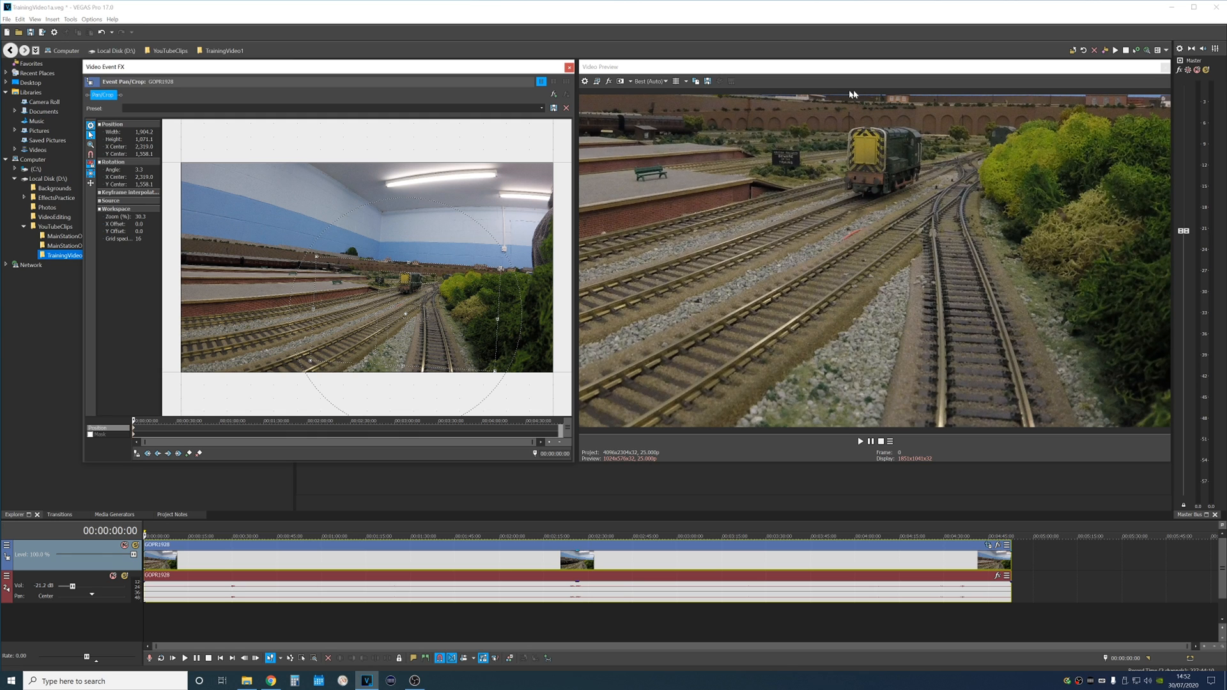
pyautogui.moveTo(509, 311); pyautogui.dragTo(510, 311)
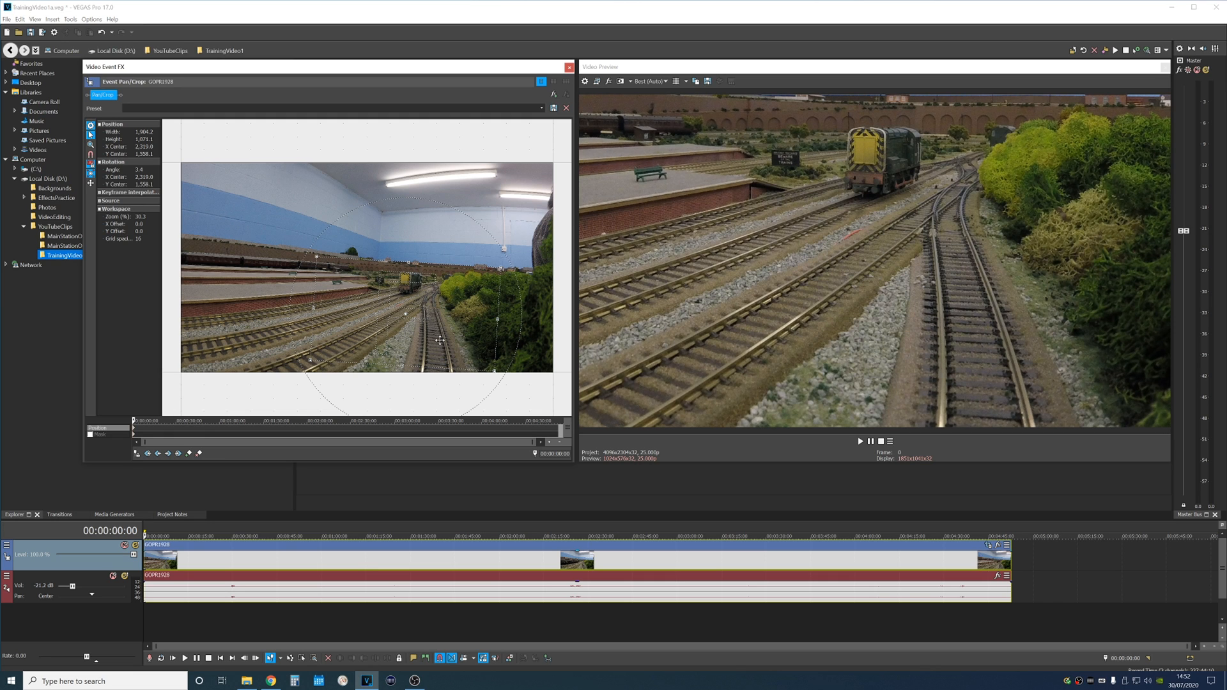
pyautogui.moveTo(440, 340); pyautogui.dragTo(440, 342)
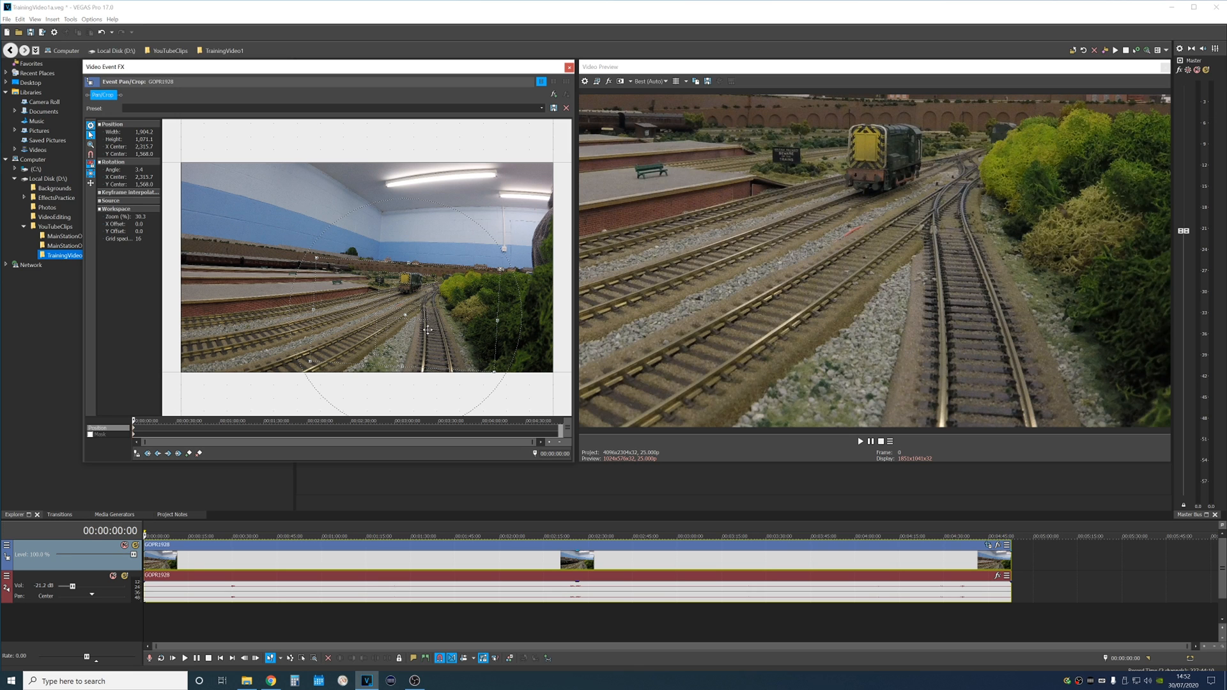
pyautogui.moveTo(418, 332); pyautogui.dragTo(384, 331)
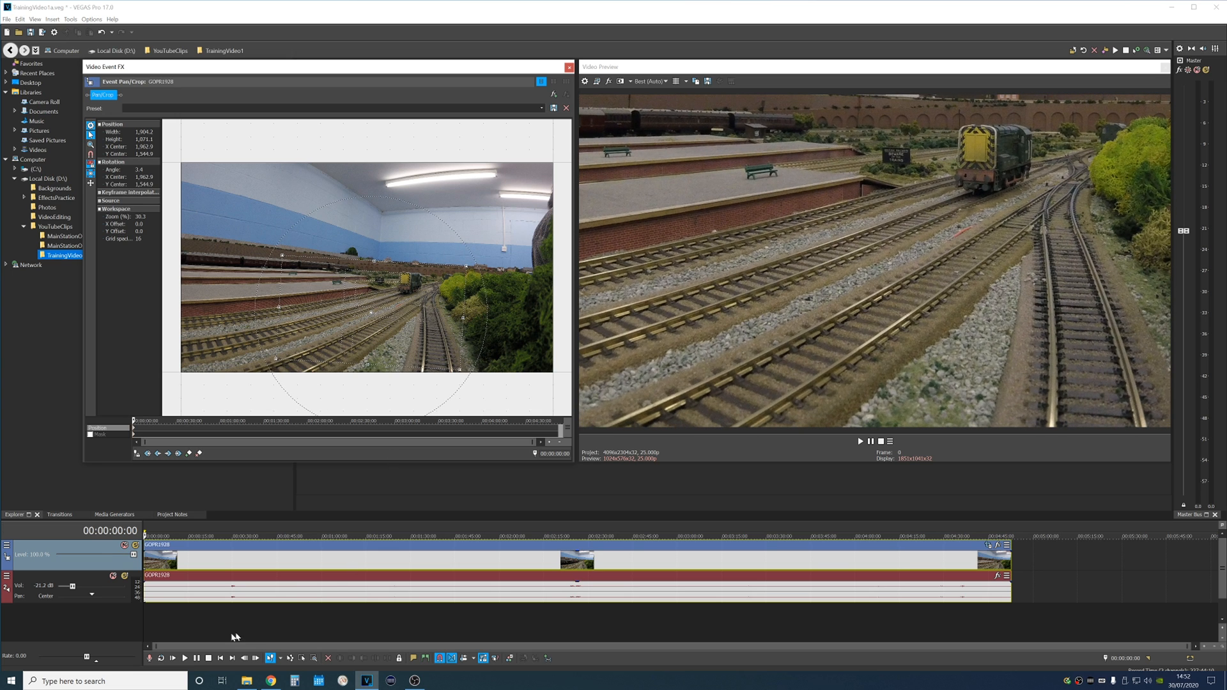
# Step: Check the framing at 00:00:39:20, shift the crop centre to about X 1,903.5, Y 1,538.3, and close the Pan/Crop window
pyautogui.moveTo(144, 615); pyautogui.dragTo(262, 616)
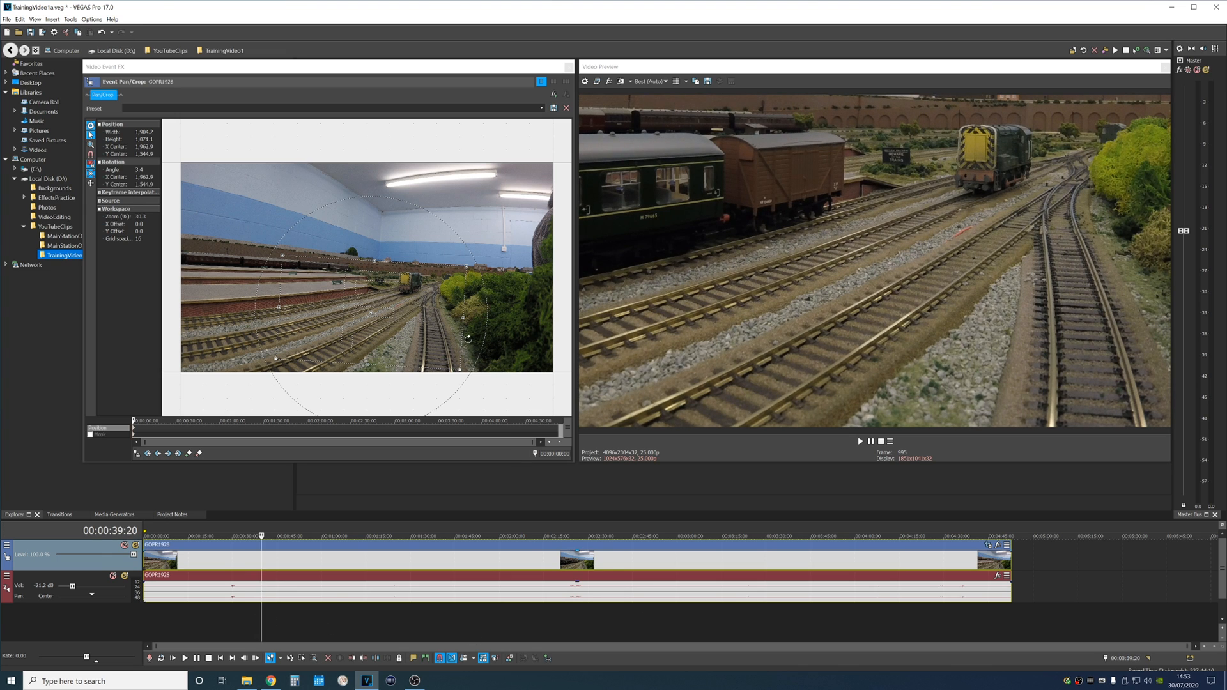
pyautogui.moveTo(431, 332); pyautogui.dragTo(425, 331)
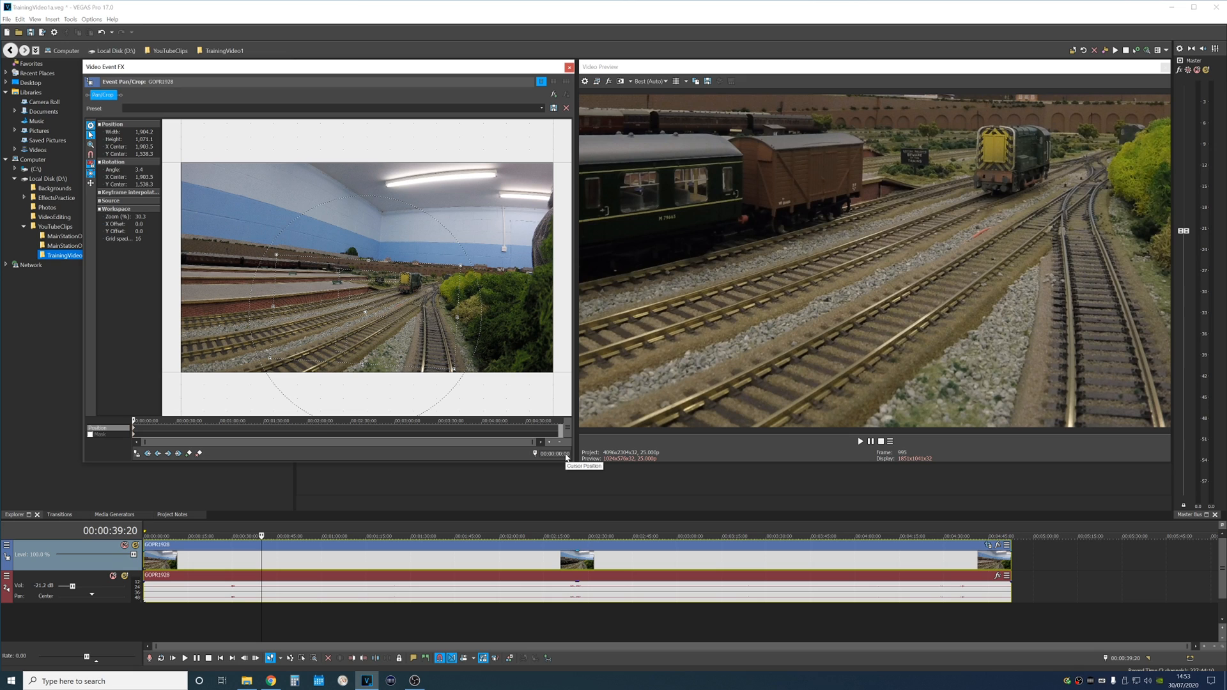
pyautogui.click(569, 67)
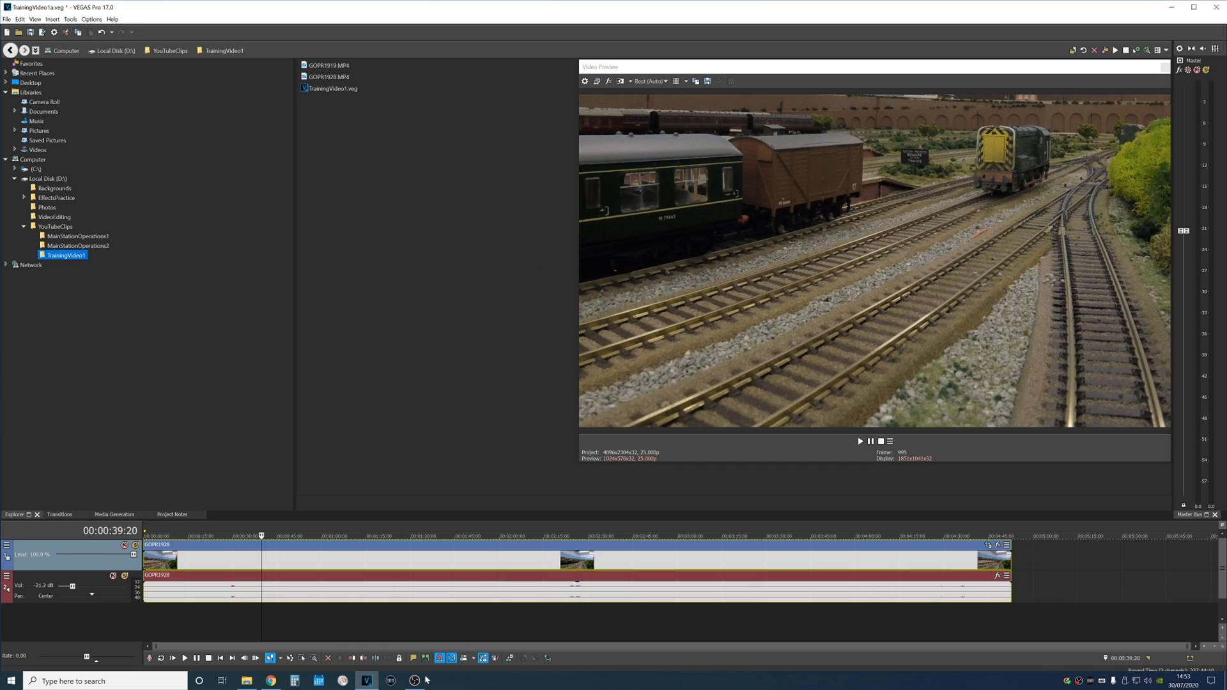
# Step: Return the timeline cursor to 00:00:04:05 and enlarge the Video Preview window, placing it centrally above the timeline
pyautogui.moveTo(262, 624); pyautogui.dragTo(155, 617)
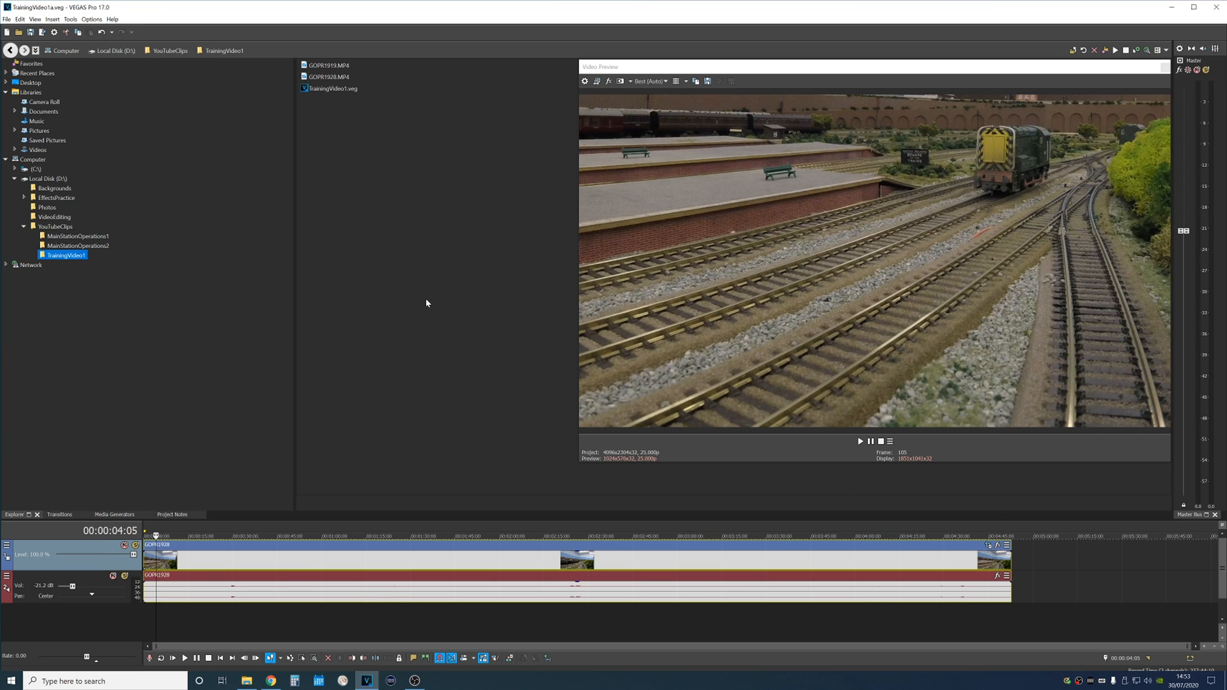
pyautogui.moveTo(818, 67); pyautogui.dragTo(443, 13)
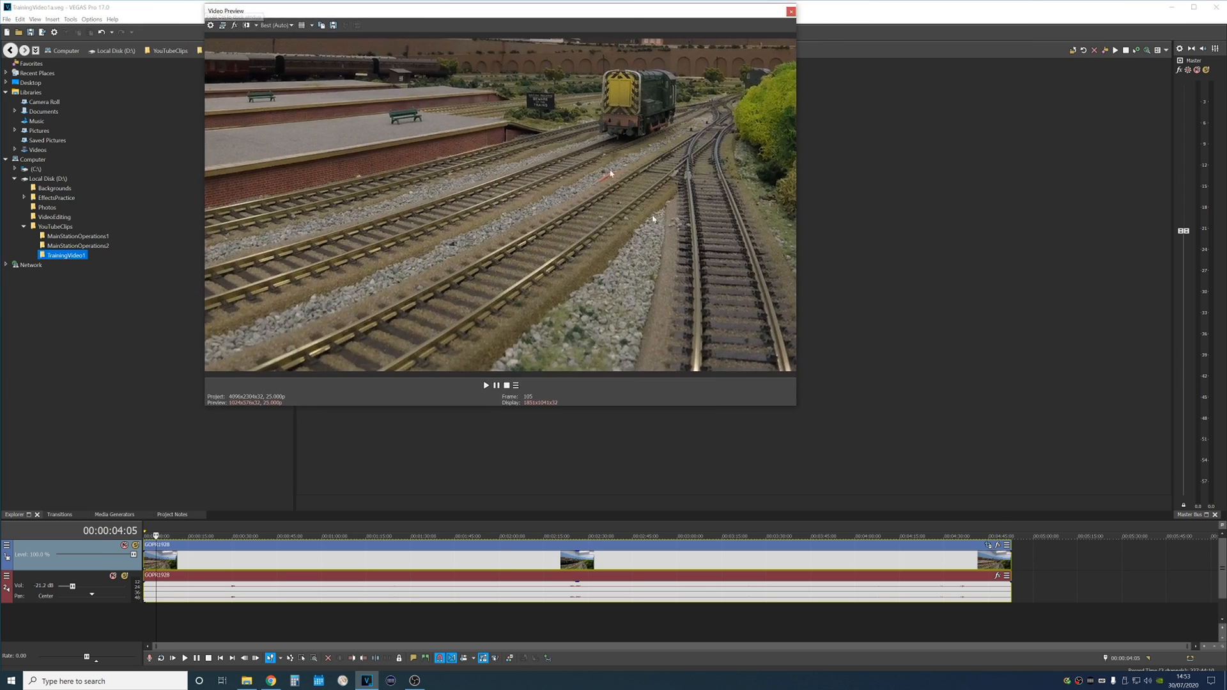
pyautogui.moveTo(799, 408); pyautogui.dragTo(955, 508)
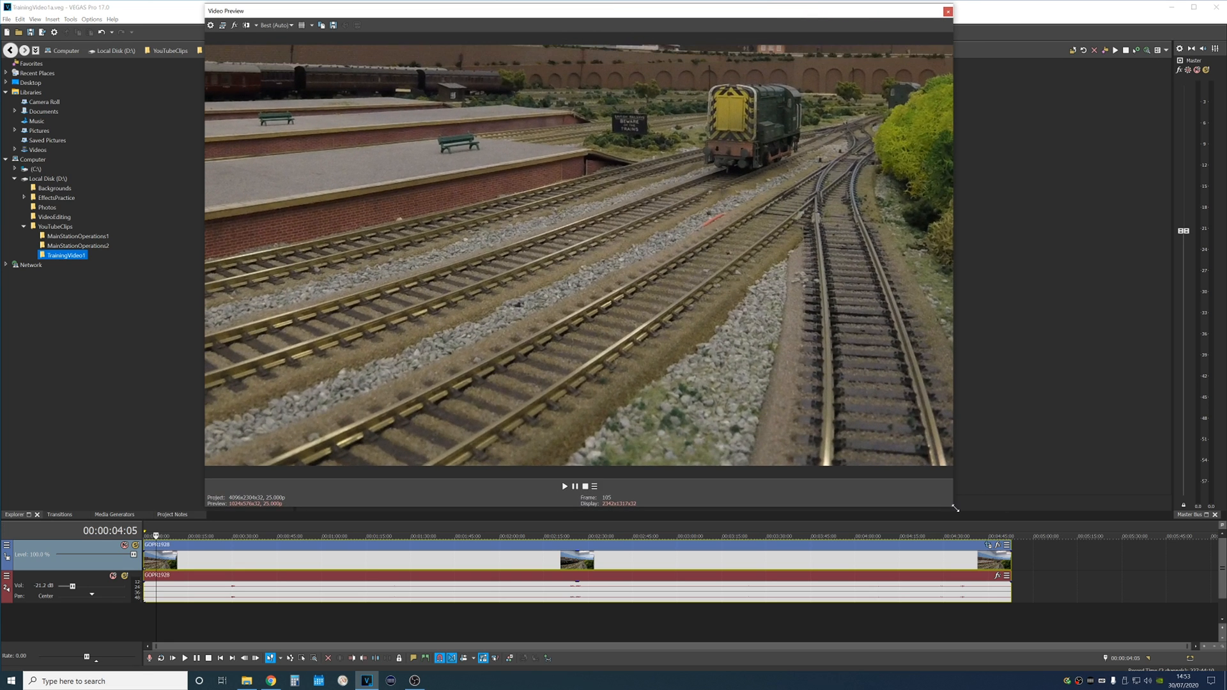
pyautogui.moveTo(599, 12); pyautogui.dragTo(637, 13)
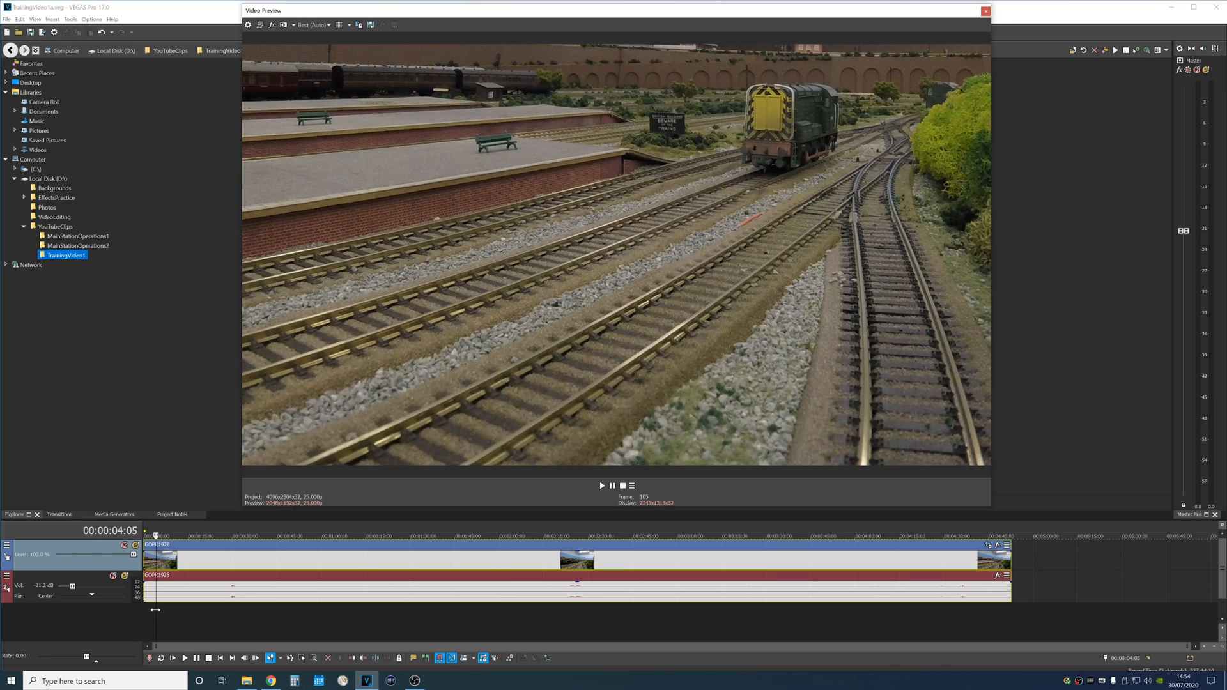
# Step: Examine the footage frame by frame in both directions around 11 seconds to find where to trim the clip's start
pyautogui.moveTo(155, 610)
pyautogui.mouseDown()
pyautogui.moveTo(188, 617)
pyautogui.moveTo(179, 617)
pyautogui.mouseUp()
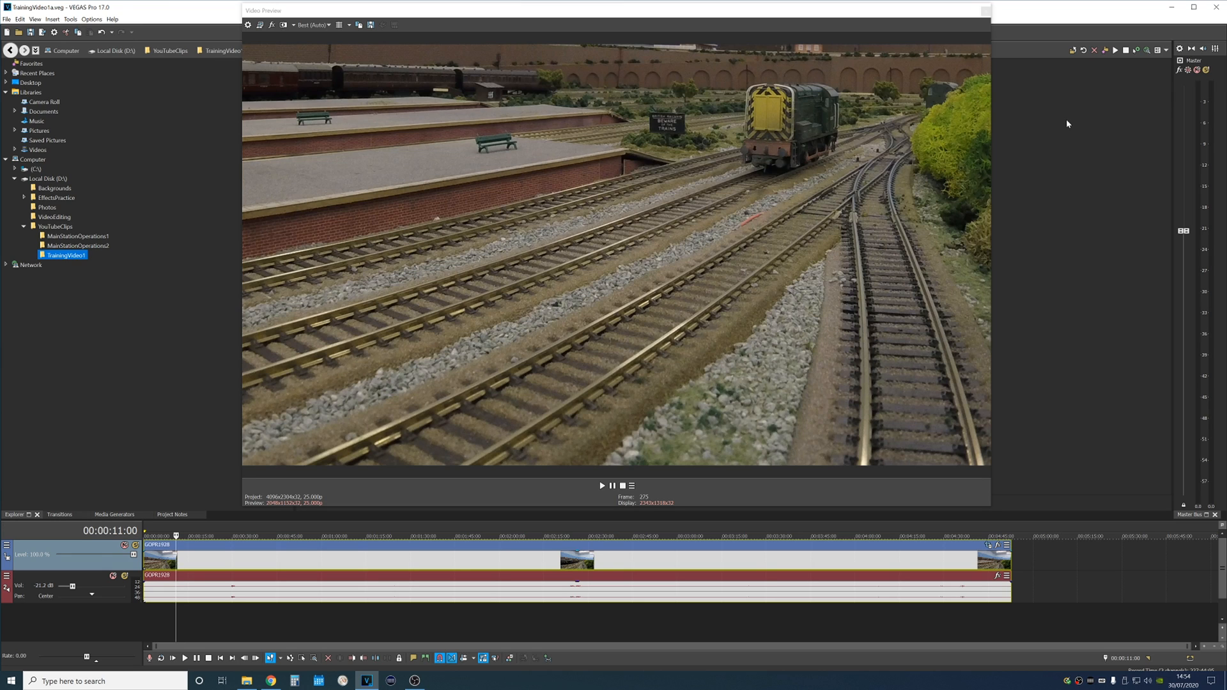
pyautogui.hotkey('alt', 'Right')
pyautogui.hotkey('alt', 'Right')
pyautogui.hotkey('alt', 'Right')
pyautogui.hotkey('alt', 'Right')
pyautogui.hotkey('alt', 'Right')
pyautogui.hotkey('alt', 'Right')
pyautogui.hotkey('alt', 'Right')
pyautogui.hotkey('alt', 'Right')
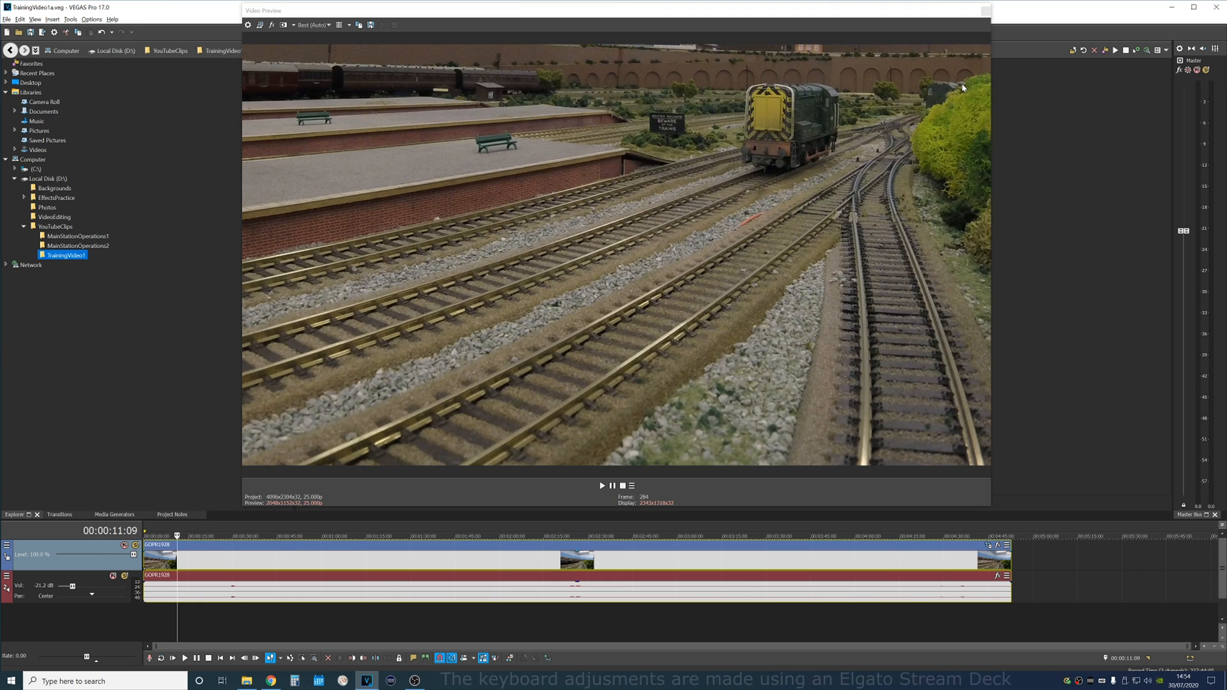
pyautogui.hotkey('alt', 'Left')
pyautogui.hotkey('alt', 'Left')
pyautogui.hotkey('alt', 'Left')
pyautogui.hotkey('alt', 'Left')
pyautogui.hotkey('alt', 'Left')
pyautogui.hotkey('alt', 'Left')
pyautogui.hotkey('alt', 'Left')
pyautogui.hotkey('alt', 'Left')
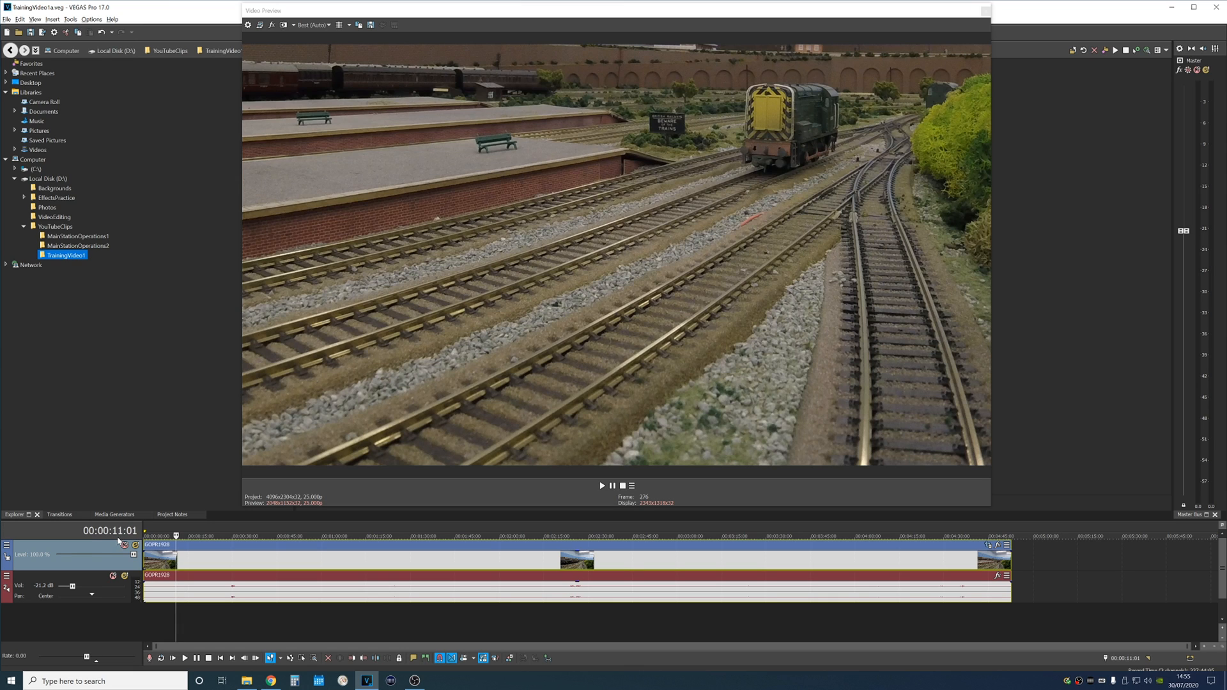
# Step: Split the GOPR1928 clip, video and audio together, at 00:00:09:01
pyautogui.press('Left')
pyautogui.press('Left')
pyautogui.press('Left')
pyautogui.press('Left')
pyautogui.press('Left')
pyautogui.press('Left')
pyautogui.press('Left')
pyautogui.press('Left')
pyautogui.press('Left')
pyautogui.press('Left')
pyautogui.press('Left')
pyautogui.press('Left')
pyautogui.press('Left')
pyautogui.press('Left')
pyautogui.press('Left')
pyautogui.press('Left')
pyautogui.press('Left')
pyautogui.press('Left')
pyautogui.press('Left')
pyautogui.press('Left')
pyautogui.press('Left')
pyautogui.press('Left')
pyautogui.press('Left')
pyautogui.press('Left')
pyautogui.press('s')
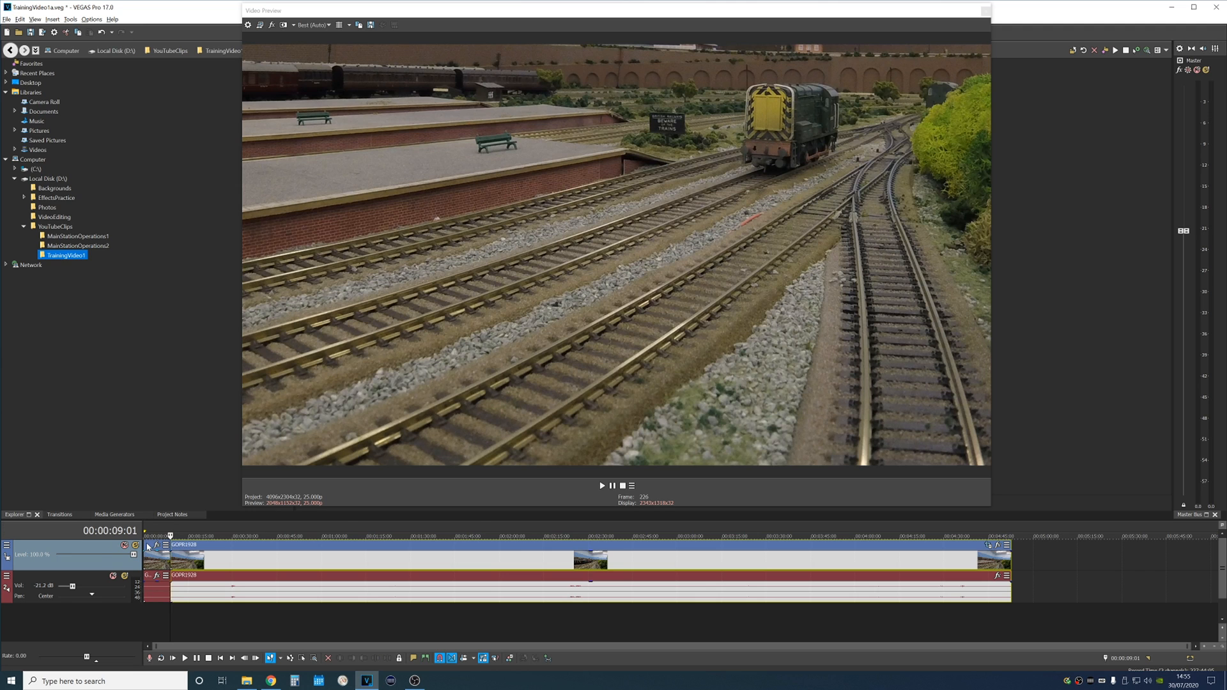
# Step: Delete the short segment before the split and move the remaining clip to the very start of the timeline
pyautogui.click(148, 549)
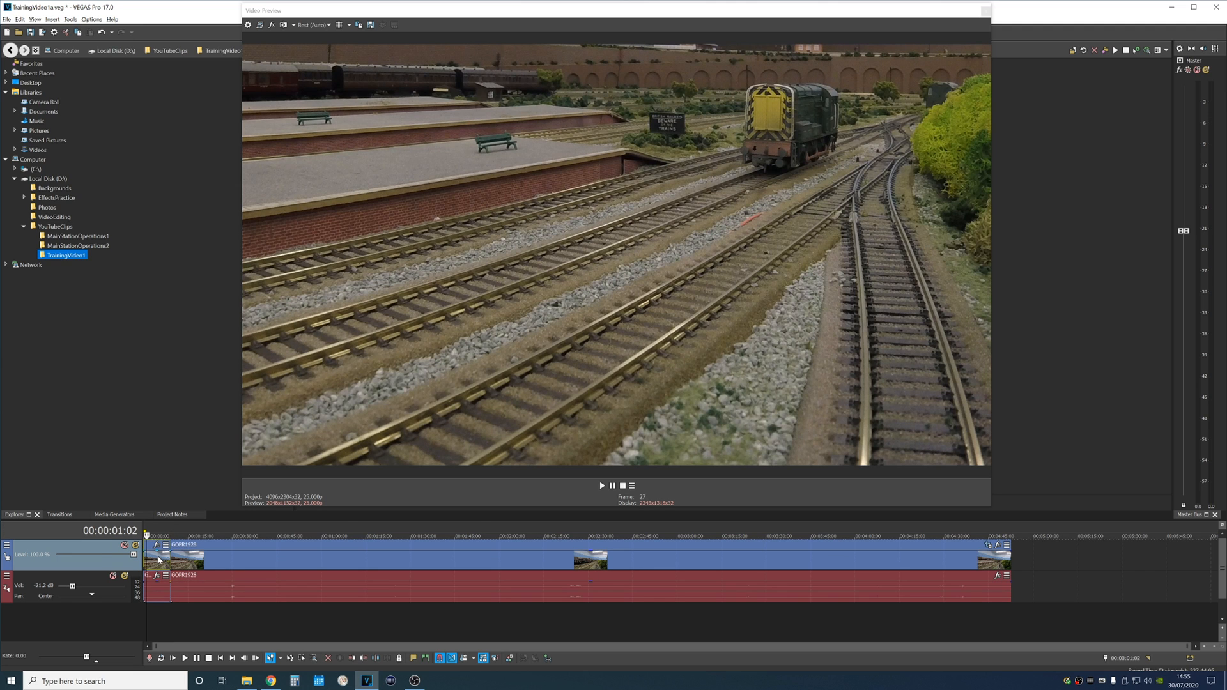
pyautogui.press('Delete')
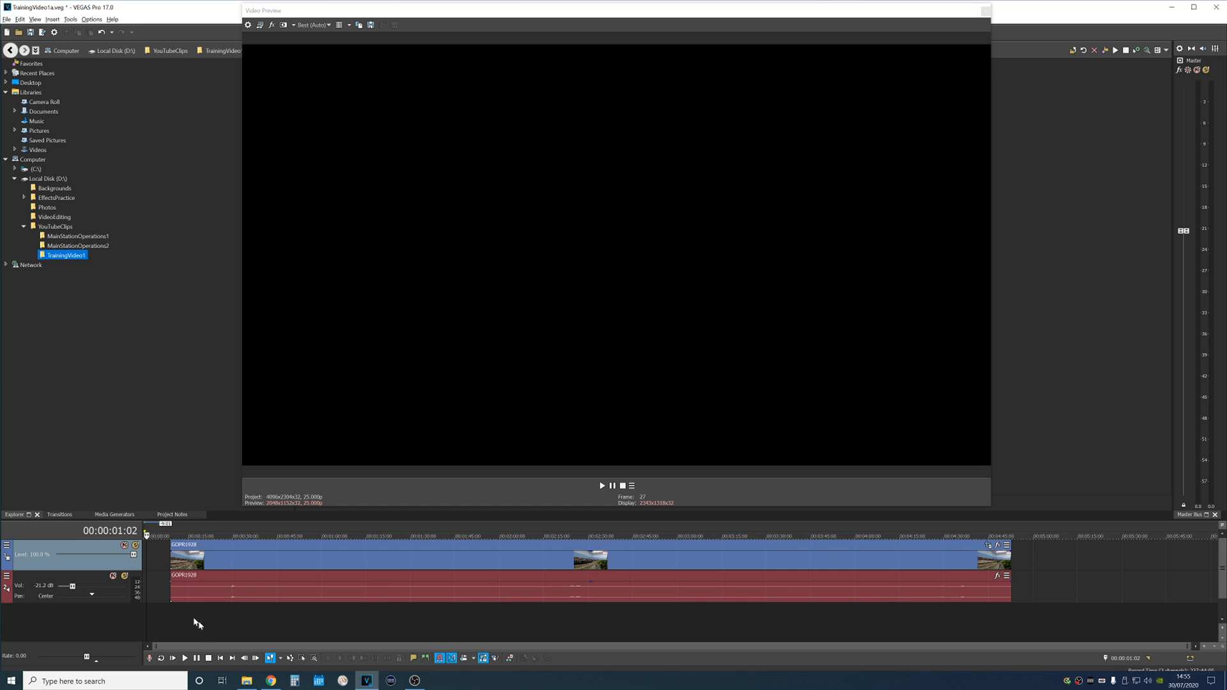
pyautogui.press('Home')
pyautogui.moveTo(247, 543); pyautogui.dragTo(220, 545)
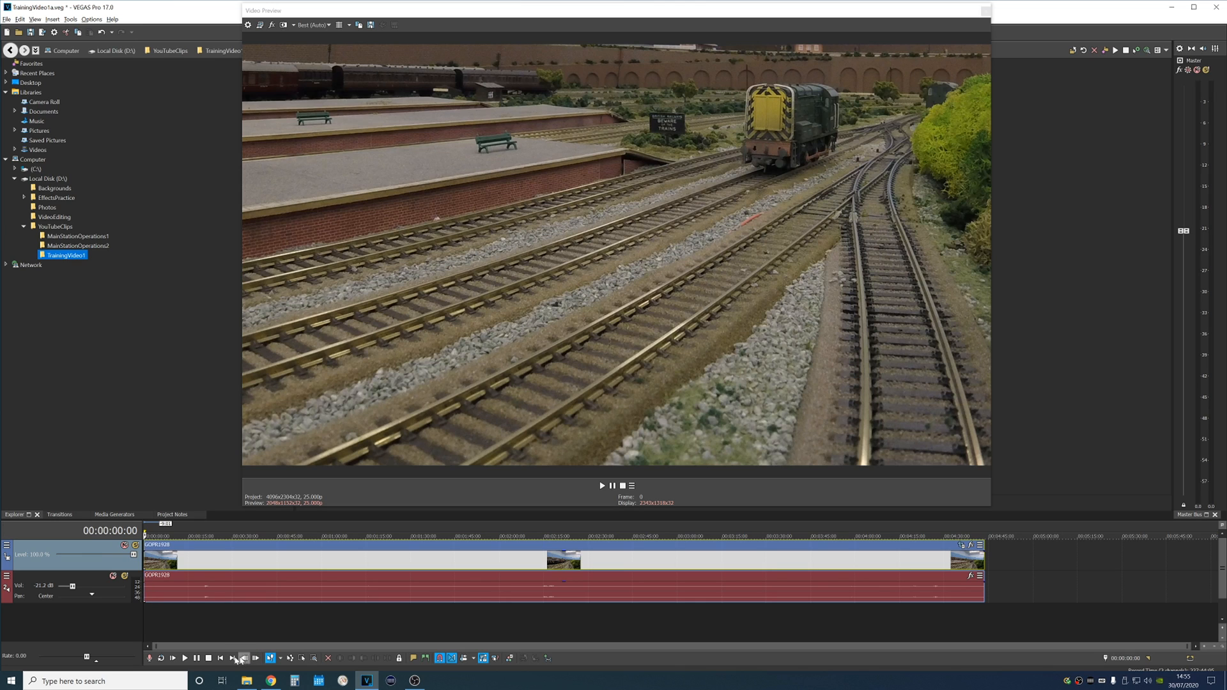
# Step: Play the opening seconds of the trimmed clip to check where the train enters
pyautogui.click(185, 658)
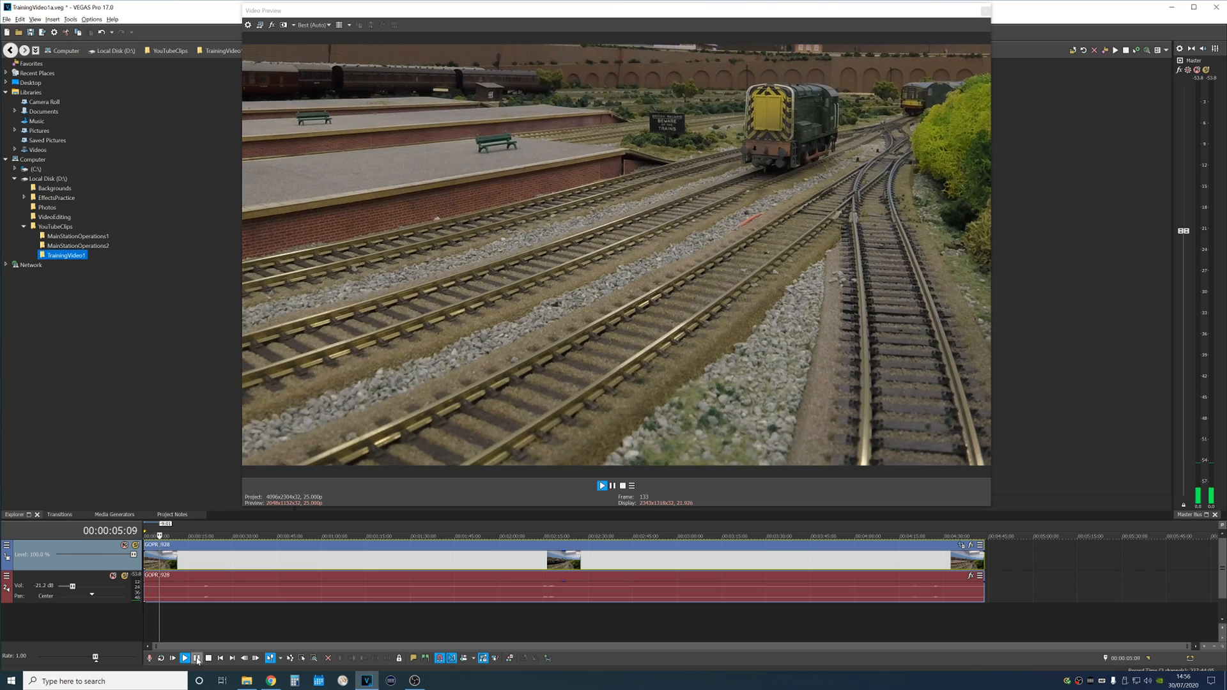
pyautogui.click(197, 659)
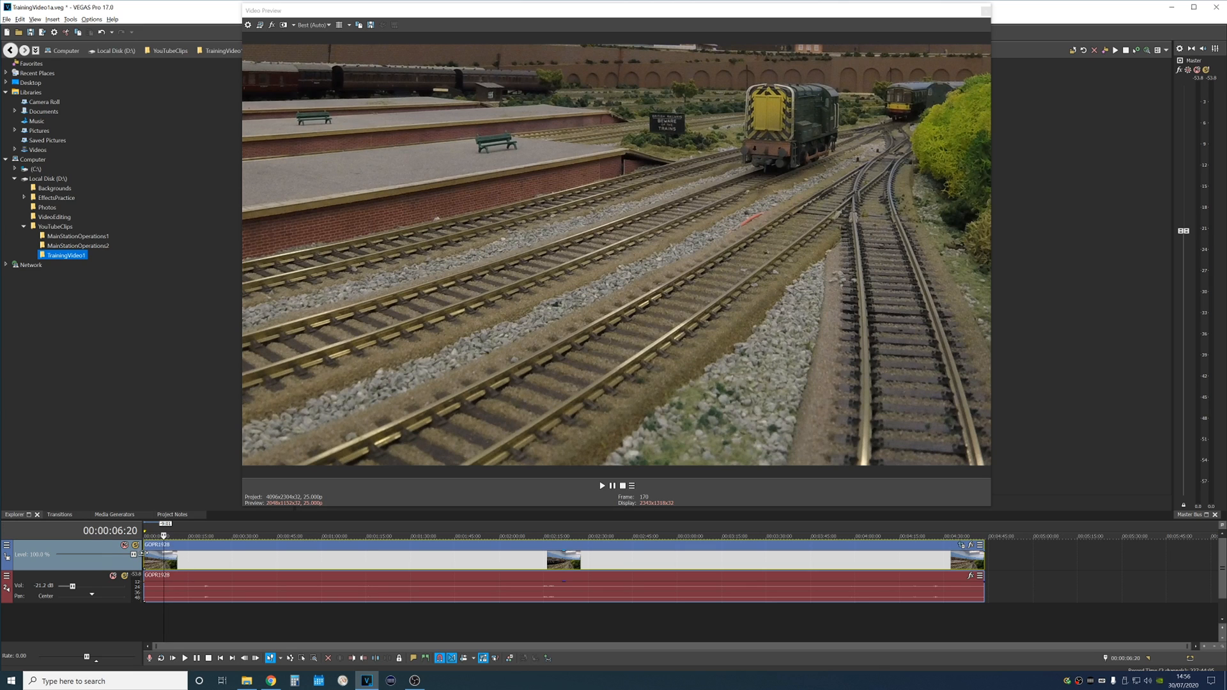
# Step: Add a short fade-in to the start of the clip's video and a longer fade-in to its audio
pyautogui.moveTo(146, 553); pyautogui.dragTo(149, 551)
pyautogui.moveTo(166, 624); pyautogui.dragTo(183, 625)
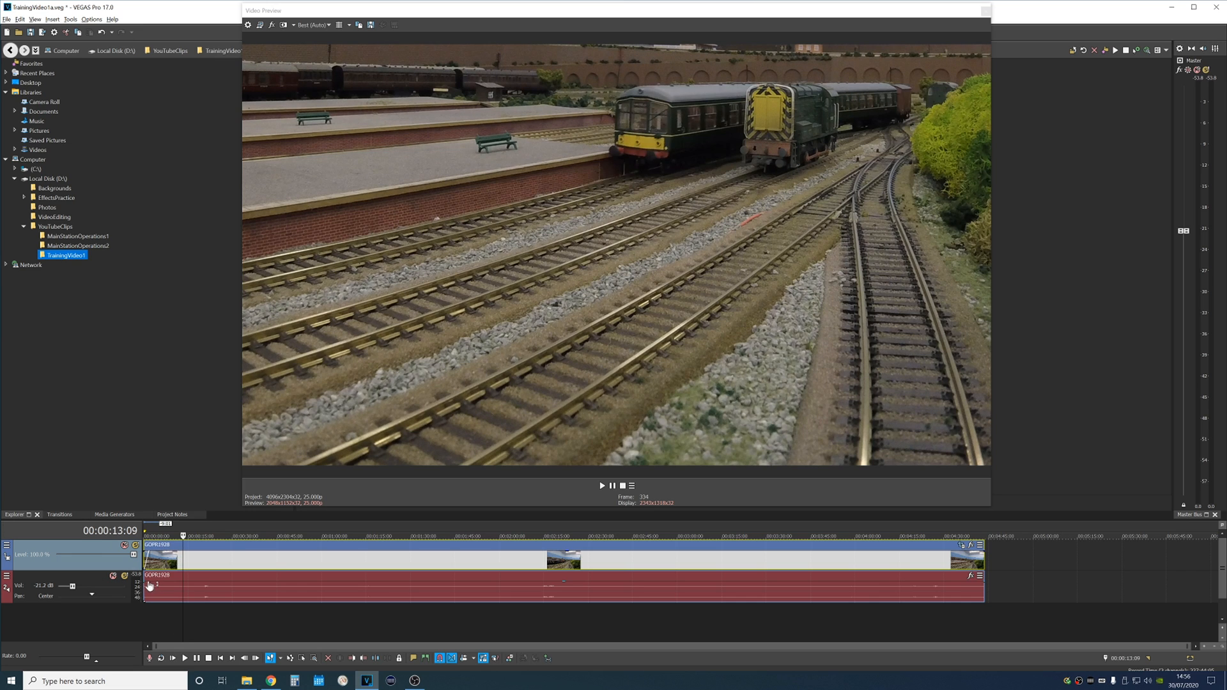
pyautogui.moveTo(142, 579); pyautogui.dragTo(160, 590)
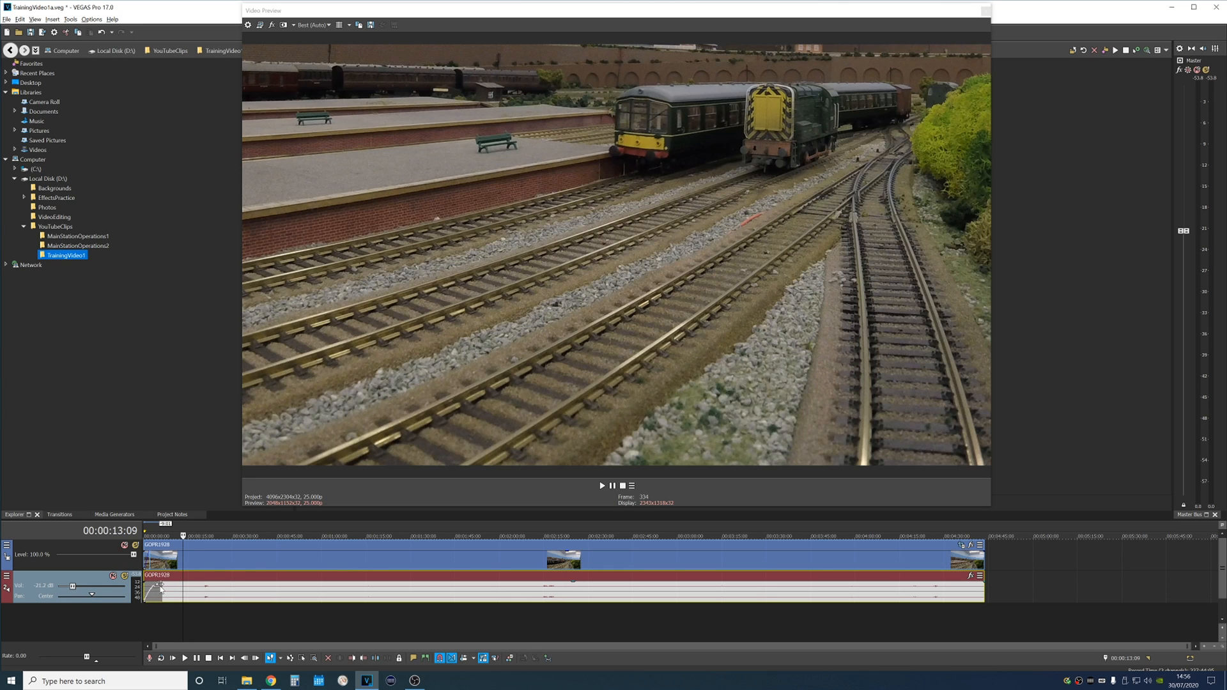
# Step: Play the clip from the beginning to review both fade-ins, pausing once the train is alongside the platform
pyautogui.click(144, 624)
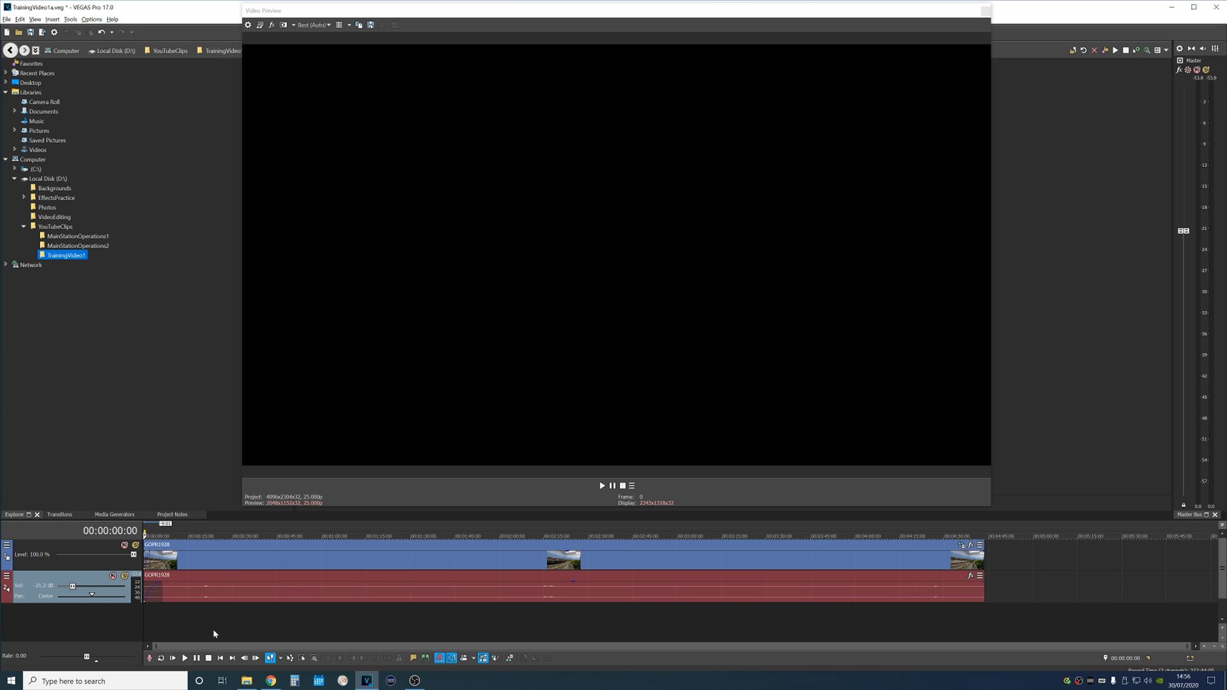
pyautogui.press('space')
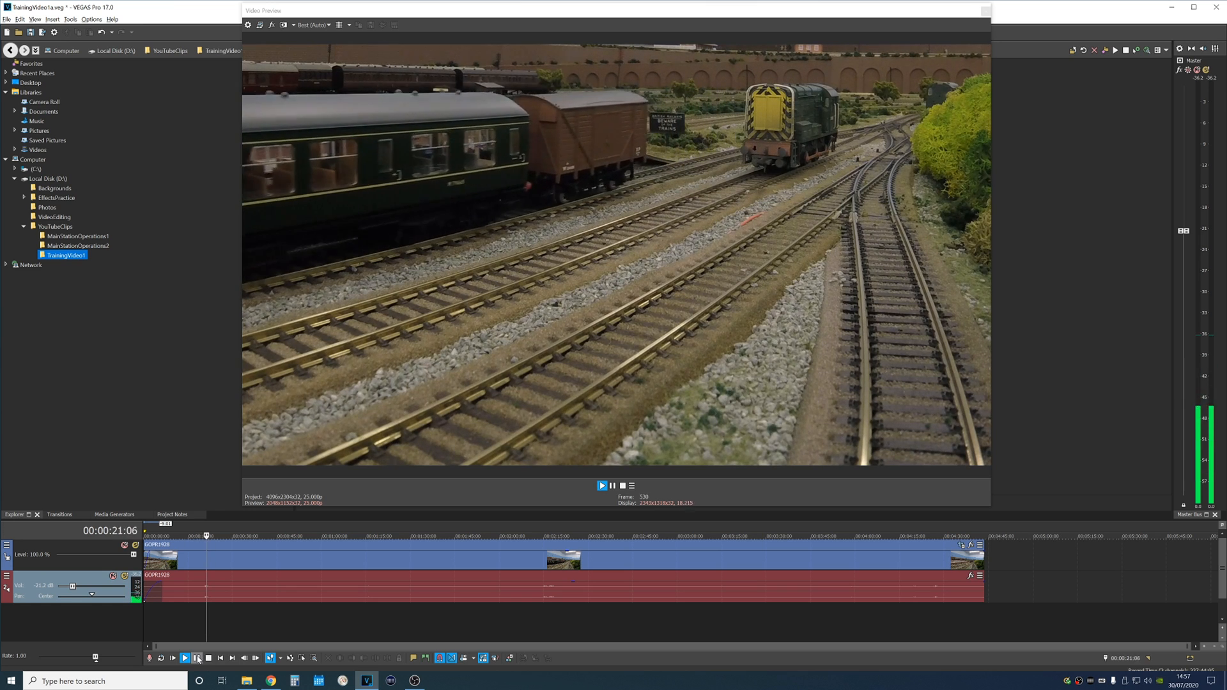
pyautogui.click(198, 658)
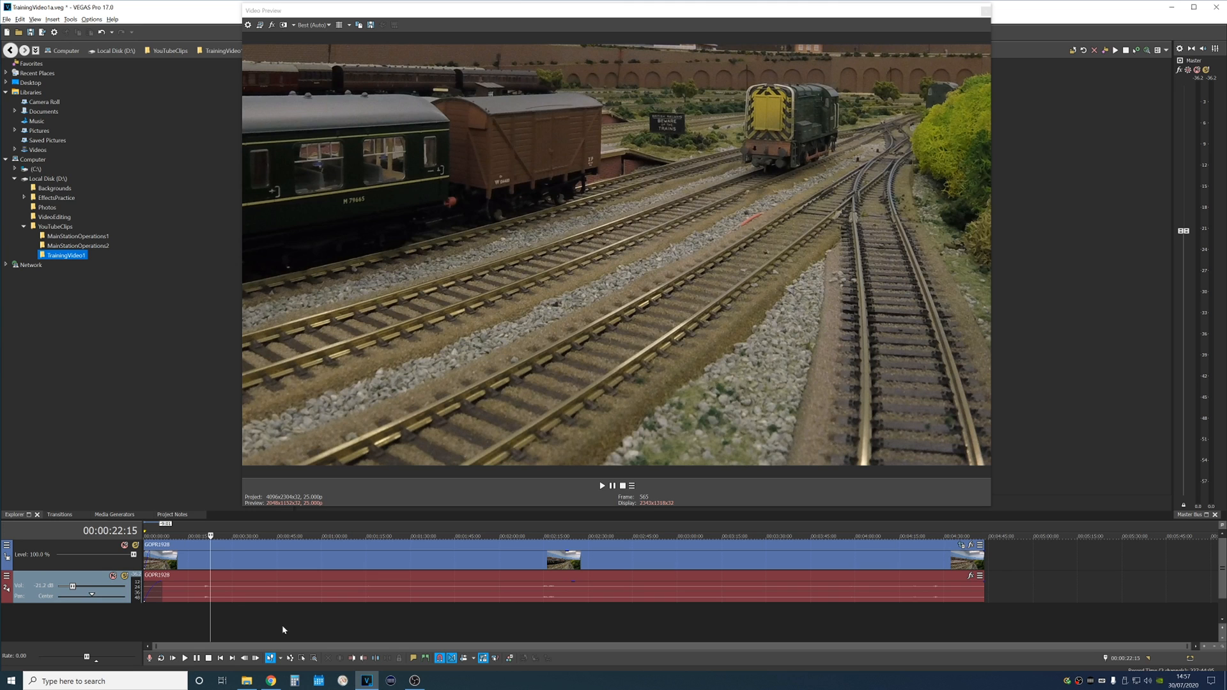
# Step: Step frame by frame between about 00:00:21:19 and 00:00:22:15 to find the frame where the passing train comes to rest
pyautogui.press('Left')
pyautogui.press('Left')
pyautogui.press('Left')
pyautogui.press('Left')
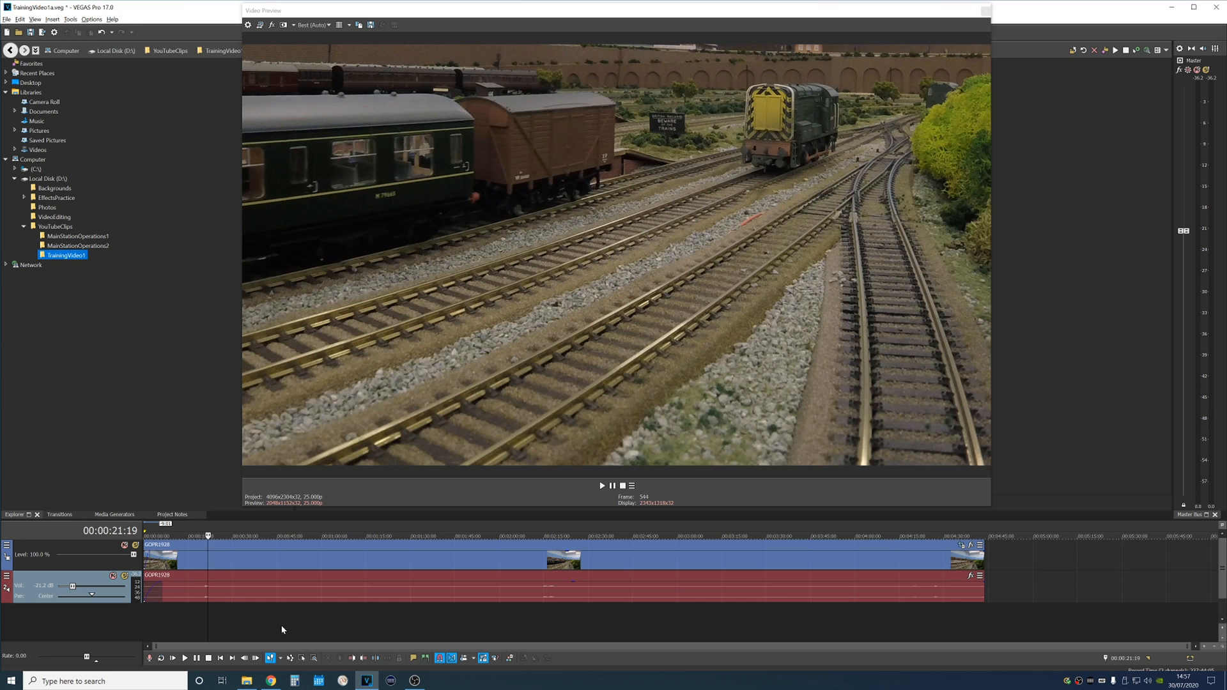
pyautogui.press('Right')
pyautogui.press('Right')
pyautogui.press('Right')
pyautogui.press('Right')
pyautogui.press('Right')
pyautogui.press('Right')
pyautogui.press('Right')
pyautogui.press('Right')
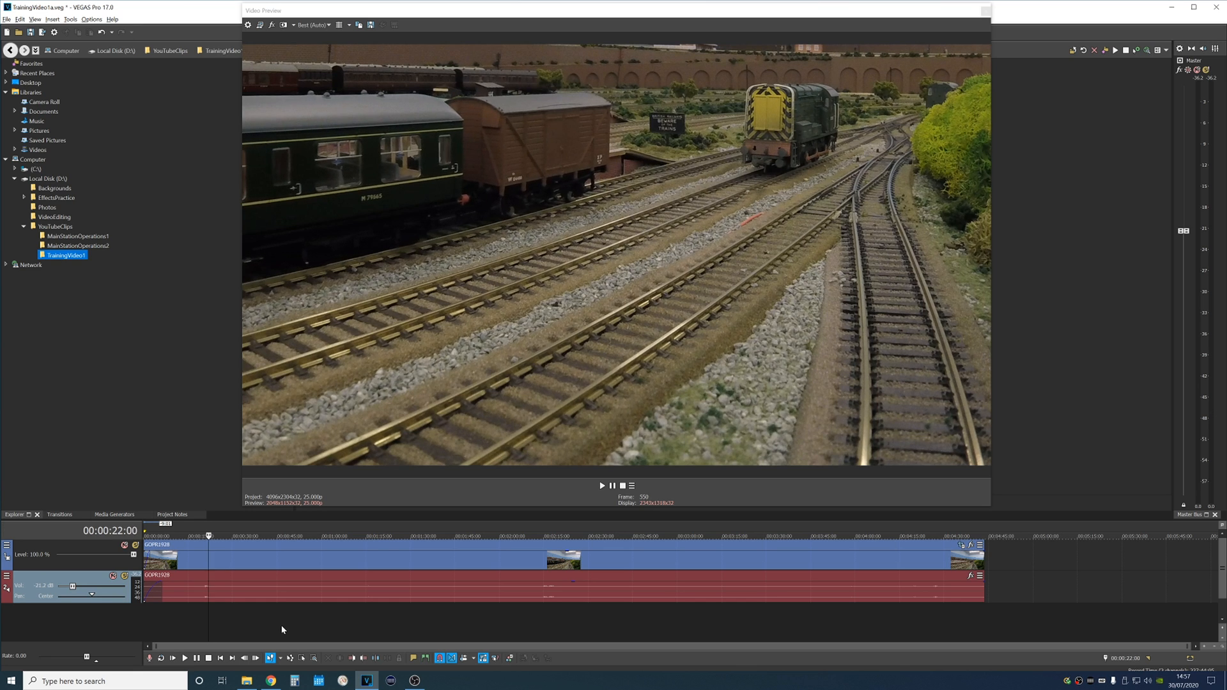
pyautogui.press('Right')
pyautogui.press('Right')
pyautogui.press('Right')
pyautogui.press('Right')
pyautogui.press('Right')
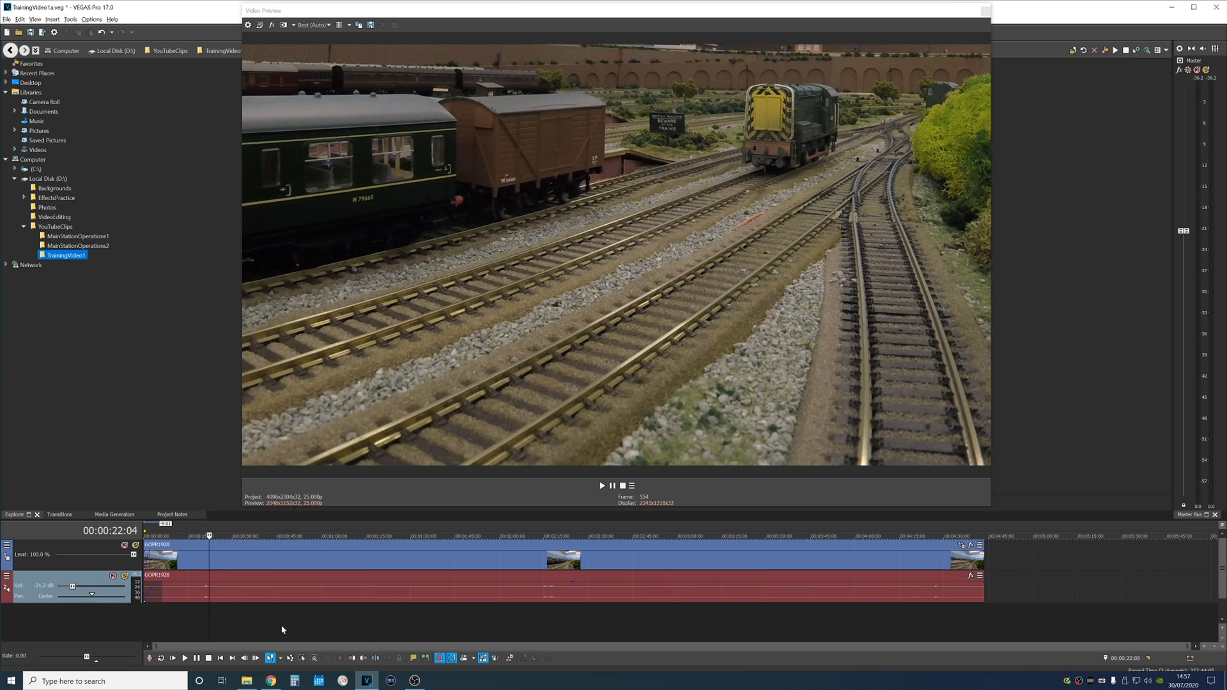
pyautogui.press('Right')
pyautogui.press('Right')
pyautogui.press('Right')
pyautogui.press('Right')
pyautogui.press('Right')
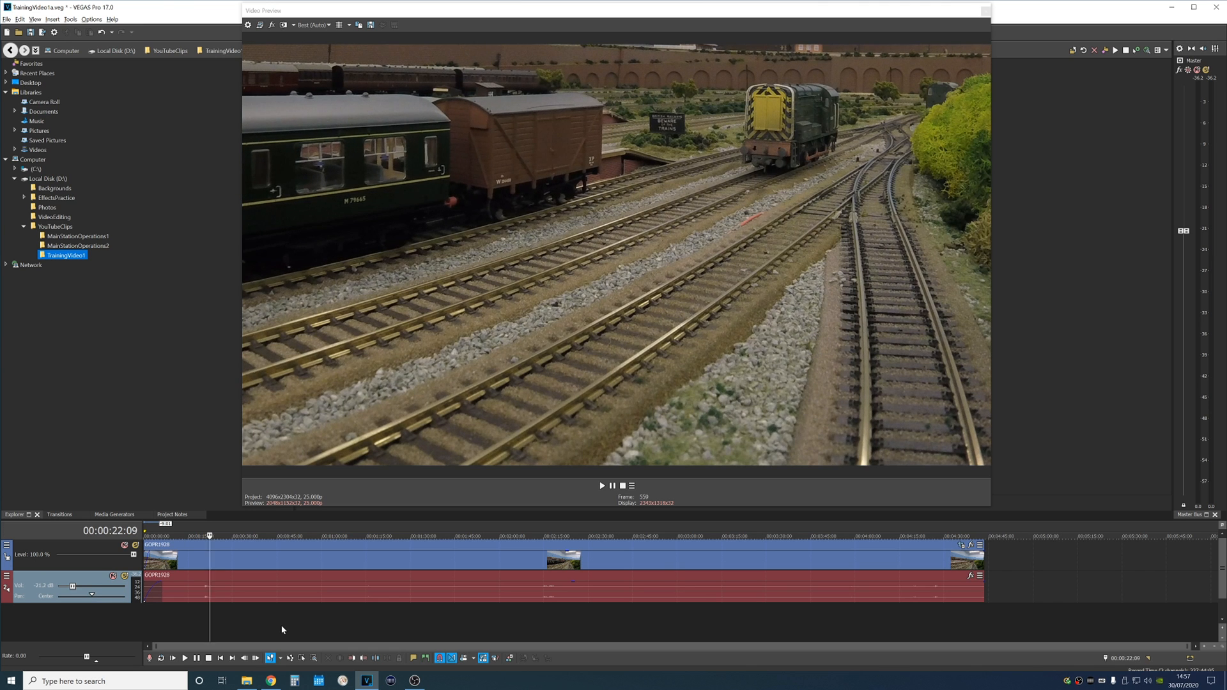
pyautogui.press('Right')
pyautogui.press('Right')
pyautogui.press('Right')
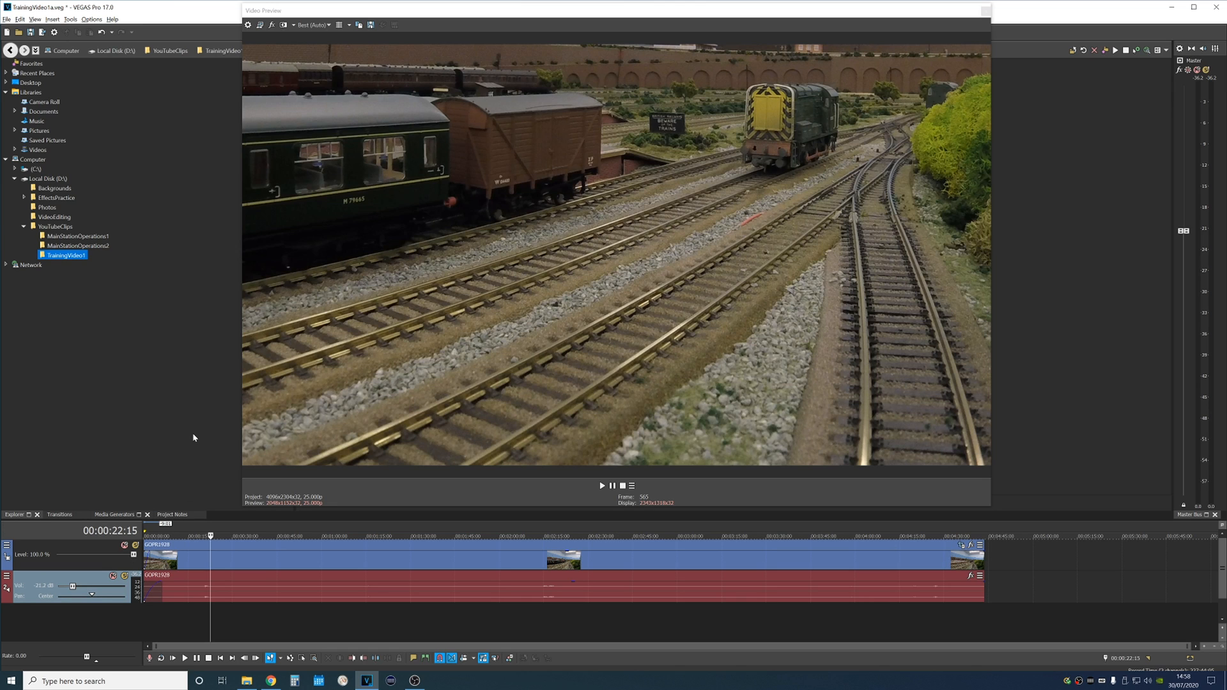
# Step: Split the clip's video and audio at 00:00:25:15, three seconds after the train comes to rest
pyautogui.press('Right')
pyautogui.press('Right')
pyautogui.press('Right')
pyautogui.press('Right')
pyautogui.press('Right')
pyautogui.press('Right')
pyautogui.press('Right')
pyautogui.press('Right')
pyautogui.press('Right')
pyautogui.press('Right')
pyautogui.press('Right')
pyautogui.press('Right')
pyautogui.press('Right')
pyautogui.press('Right')
pyautogui.press('Right')
pyautogui.press('Right')
pyautogui.press('Right')
pyautogui.press('Right')
pyautogui.press('Right')
pyautogui.press('Right')
pyautogui.press('Right')
pyautogui.press('Right')
pyautogui.press('Right')
pyautogui.press('Right')
pyautogui.press('Right')
pyautogui.press('Right')
pyautogui.press('Right')
pyautogui.press('Right')
pyautogui.press('Right')
pyautogui.press('Right')
pyautogui.press('Right')
pyautogui.press('Right')
pyautogui.press('Right')
pyautogui.press('Right')
pyautogui.press('Right')
pyautogui.press('Right')
pyautogui.press('Right')
pyautogui.press('Right')
pyautogui.press('Right')
pyautogui.press('Right')
pyautogui.press('Right')
pyautogui.press('Right')
pyautogui.press('Right')
pyautogui.press('Right')
pyautogui.press('Right')
pyautogui.press('Right')
pyautogui.press('Right')
pyautogui.press('Right')
pyautogui.press('Right')
pyautogui.press('Right')
pyautogui.press('Right')
pyautogui.press('Right')
pyautogui.press('Right')
pyautogui.press('Right')
pyautogui.press('s')
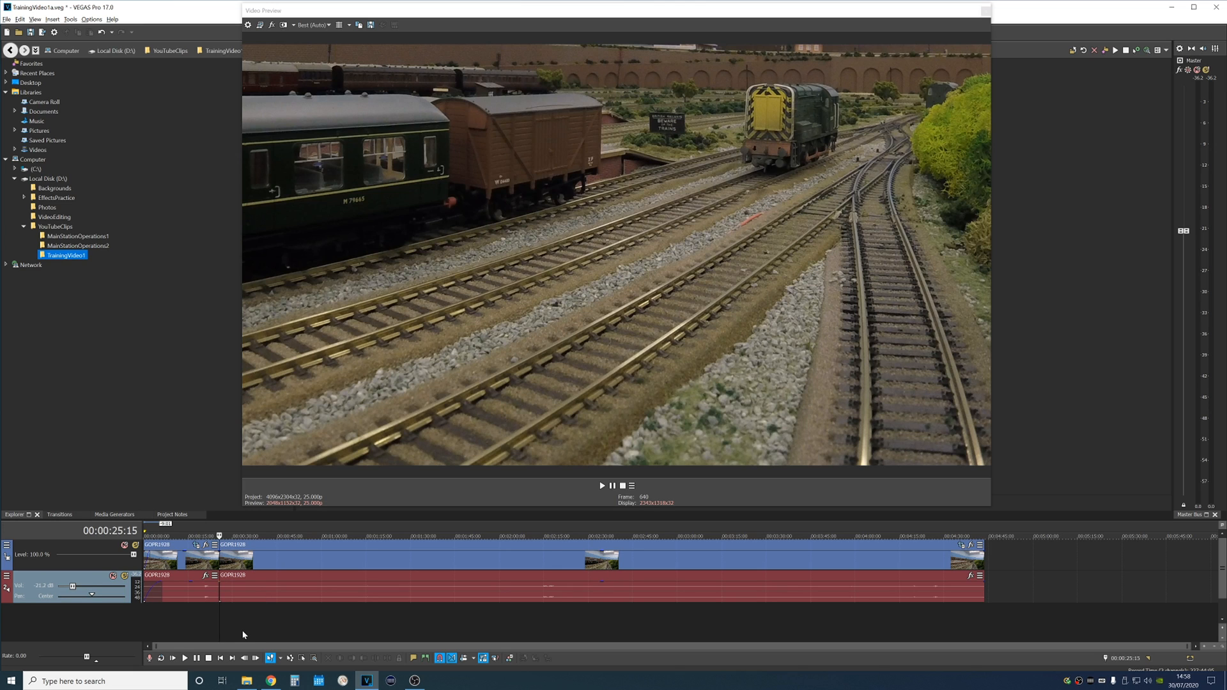
pyautogui.hotkey('ctrl', 's')
# Step: Find where the shunting locomotive starts moving after the hand leaves the shot, and split the clip shortly before that, at 00:00:38:07
pyautogui.moveTo(219, 614); pyautogui.dragTo(237, 619)
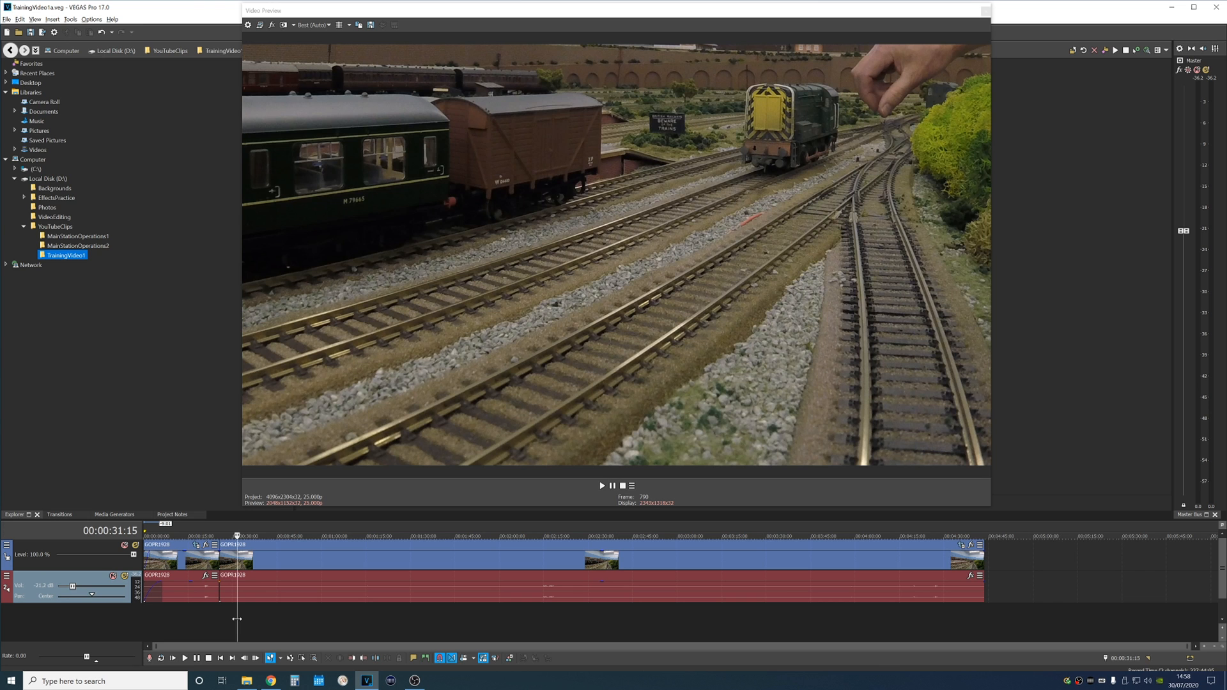
pyautogui.moveTo(237, 619); pyautogui.dragTo(272, 627)
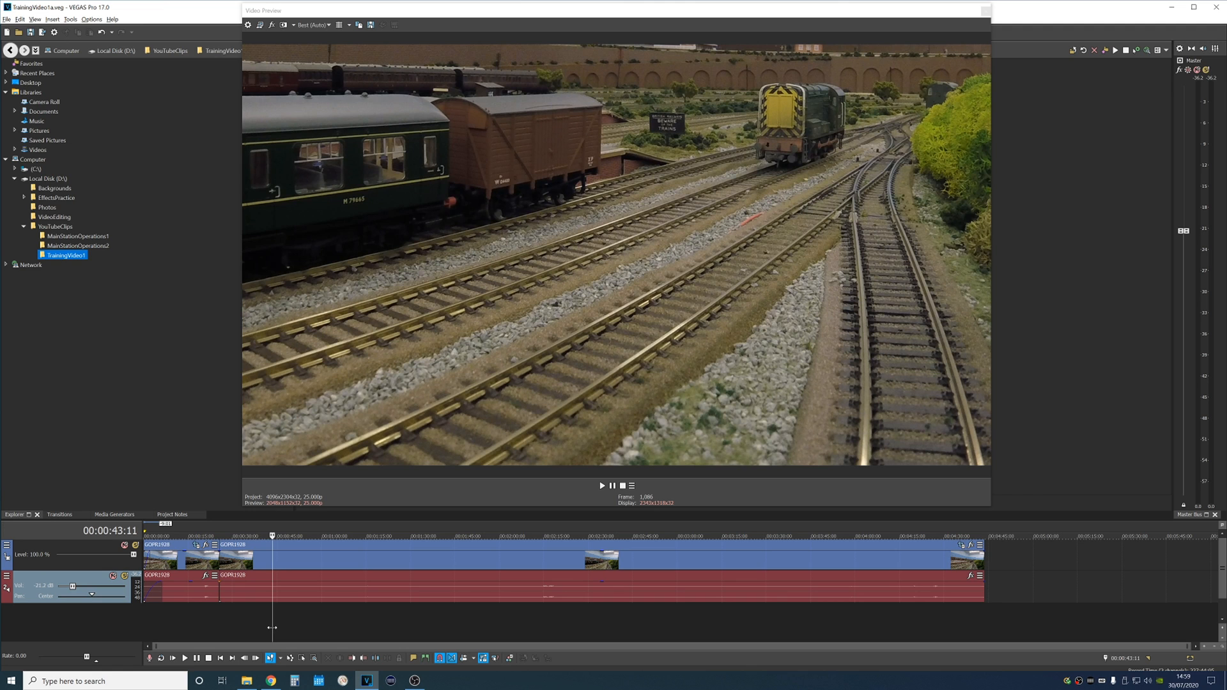
pyautogui.moveTo(273, 627); pyautogui.dragTo(267, 628)
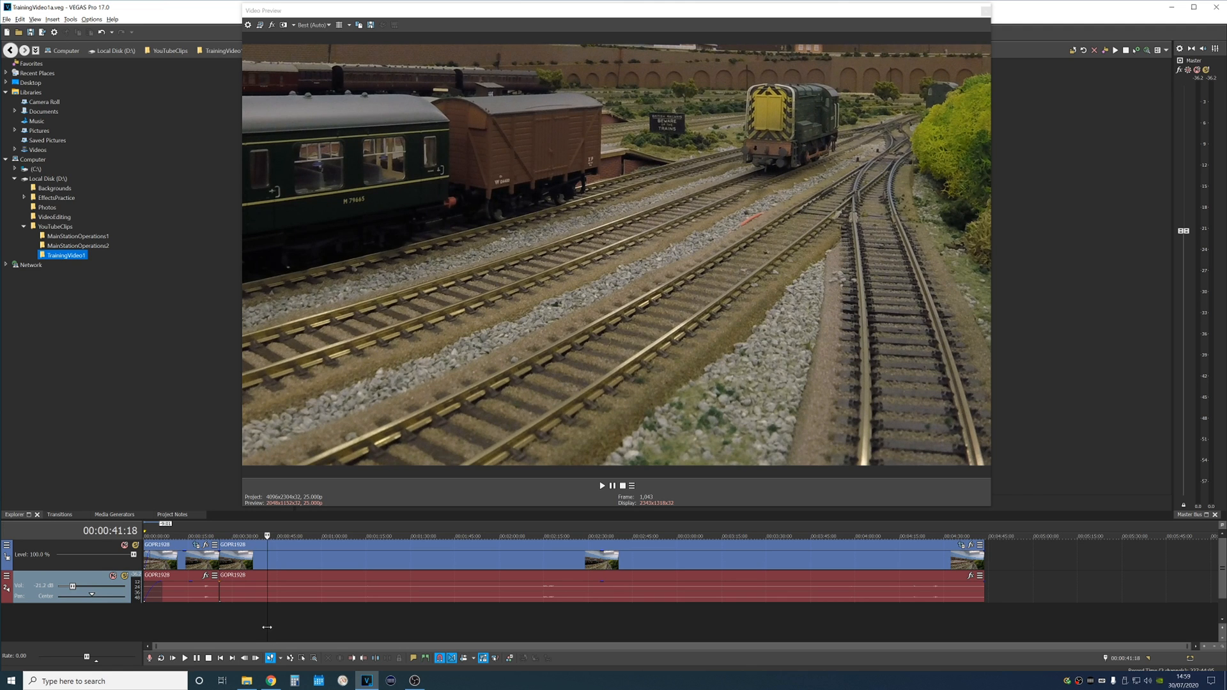
pyautogui.moveTo(267, 628); pyautogui.dragTo(268, 631)
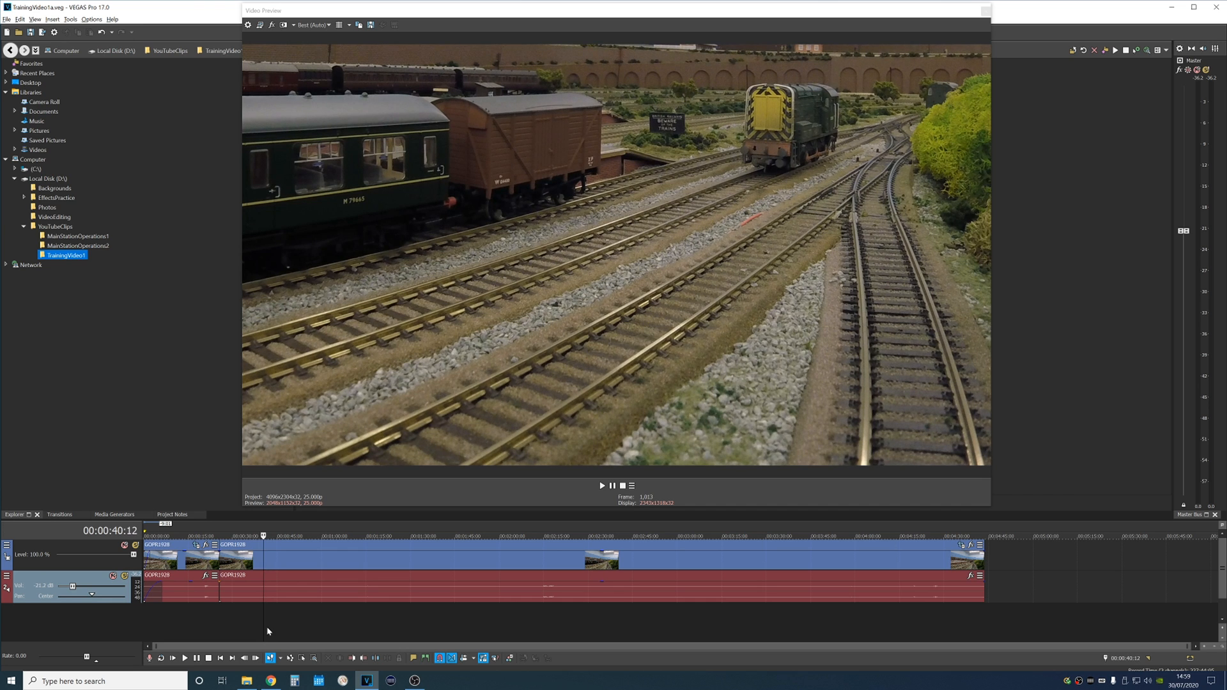
pyautogui.click(267, 626)
pyautogui.moveTo(266, 627); pyautogui.dragTo(267, 627)
pyautogui.hotkey('alt', 'Right')
pyautogui.hotkey('alt', 'Right')
pyautogui.hotkey('alt', 'Right')
pyautogui.hotkey('alt', 'Right')
pyautogui.hotkey('alt', 'Right')
pyautogui.hotkey('alt', 'Right')
pyautogui.hotkey('alt', 'Right')
pyautogui.hotkey('alt', 'Right')
pyautogui.hotkey('alt', 'Right')
pyautogui.hotkey('alt', 'Right')
pyautogui.hotkey('alt', 'Right')
pyautogui.hotkey('alt', 'Left')
pyautogui.hotkey('alt', 'Left')
pyautogui.hotkey('alt', 'Left')
pyautogui.hotkey('alt', 'Left')
pyautogui.hotkey('alt', 'Left')
pyautogui.hotkey('alt', 'Left')
pyautogui.hotkey('alt', 'Left')
pyautogui.hotkey('alt', 'Left')
pyautogui.hotkey('alt', 'Left')
pyautogui.hotkey('alt', 'Left')
pyautogui.hotkey('alt', 'Left')
pyautogui.hotkey('alt', 'Left')
pyautogui.hotkey('alt', 'Left')
pyautogui.hotkey('alt', 'Left')
pyautogui.hotkey('alt', 'Left')
pyautogui.hotkey('alt', 'Left')
pyautogui.hotkey('alt', 'Left')
pyautogui.hotkey('alt', 'Left')
pyautogui.moveTo(265, 614); pyautogui.dragTo(257, 615)
pyautogui.press('s')
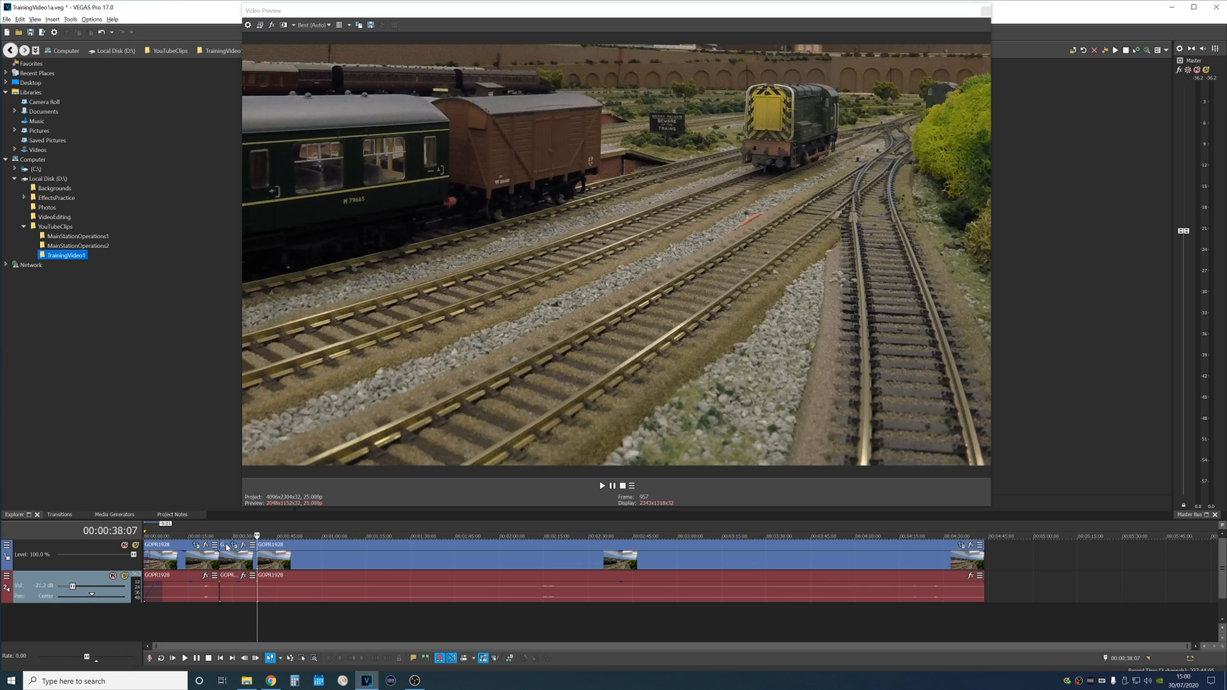
# Step: Delete the segment between the two splits and move the remaining clip up against the first segment to close the gap
pyautogui.click(227, 547)
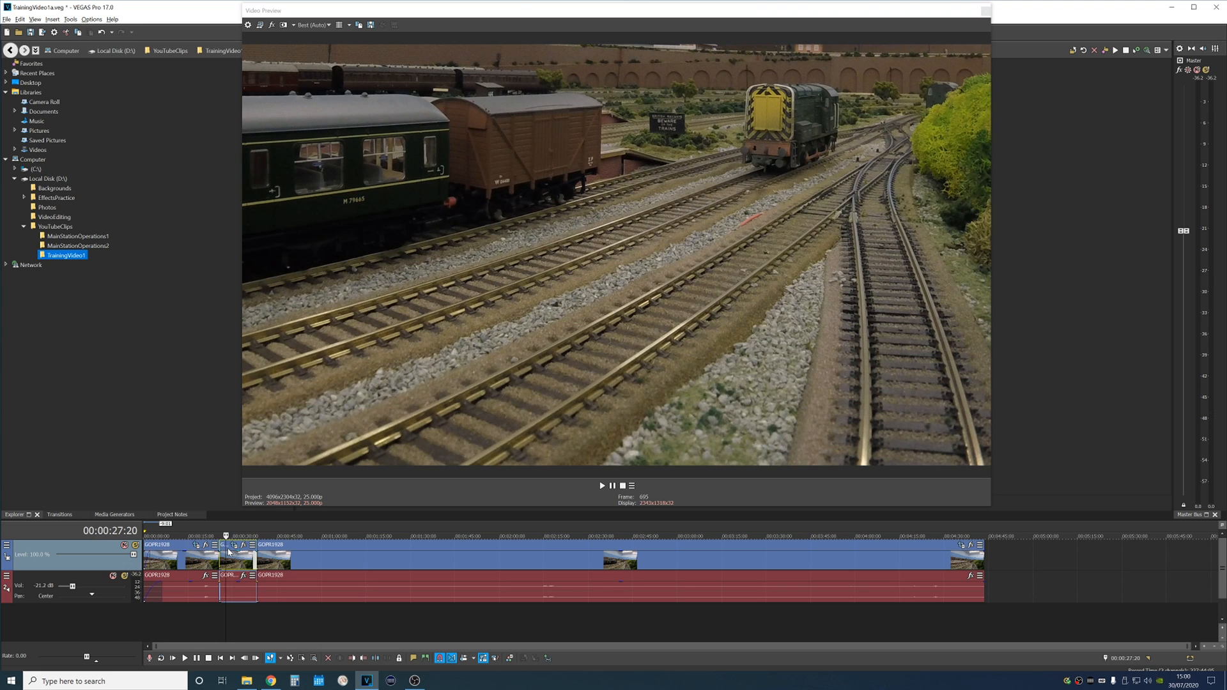
pyautogui.press('Delete')
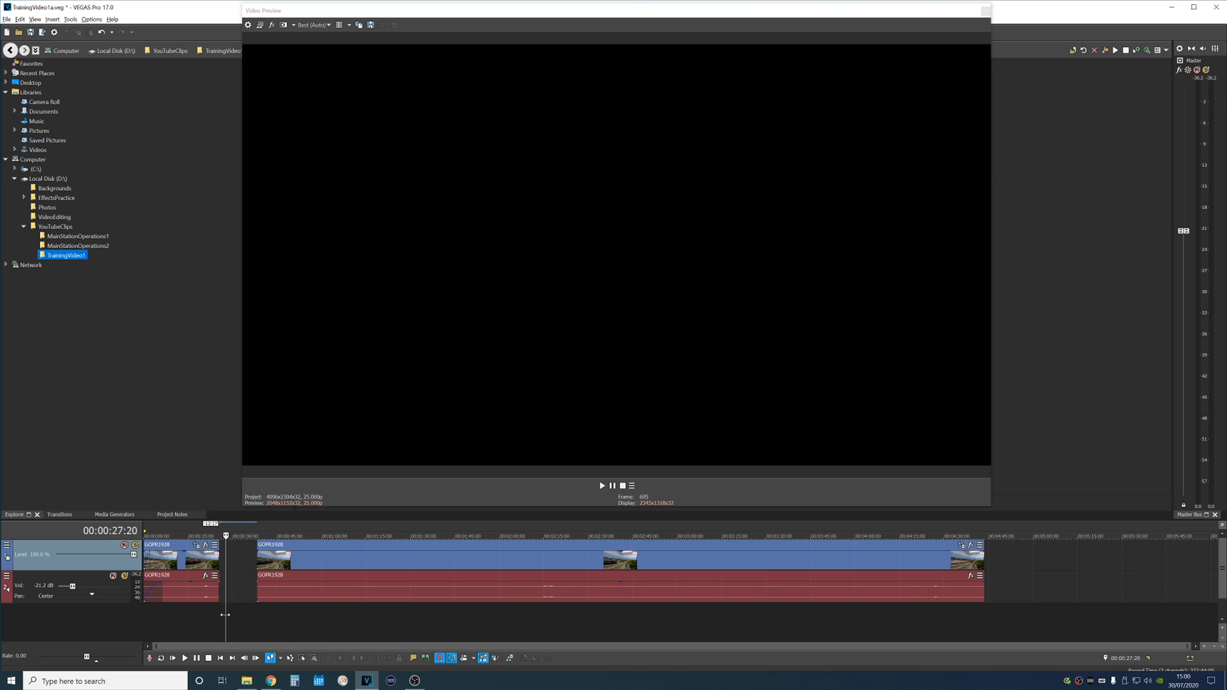
pyautogui.click(206, 610)
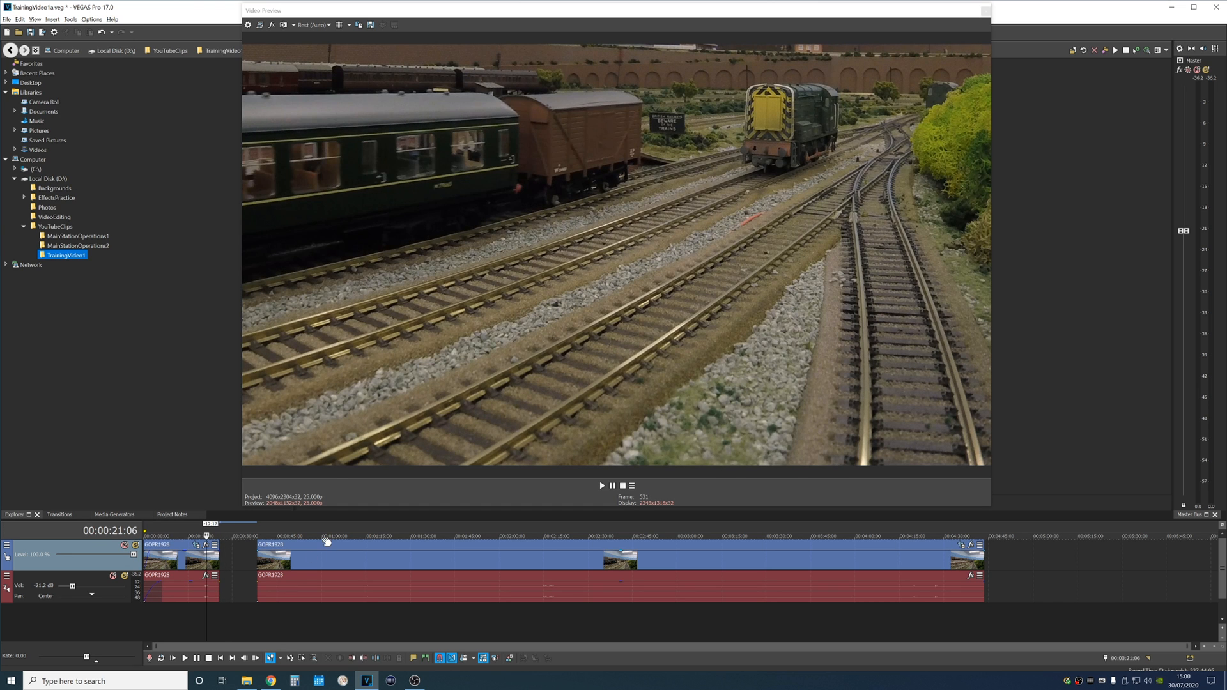
pyautogui.moveTo(325, 545); pyautogui.dragTo(289, 545)
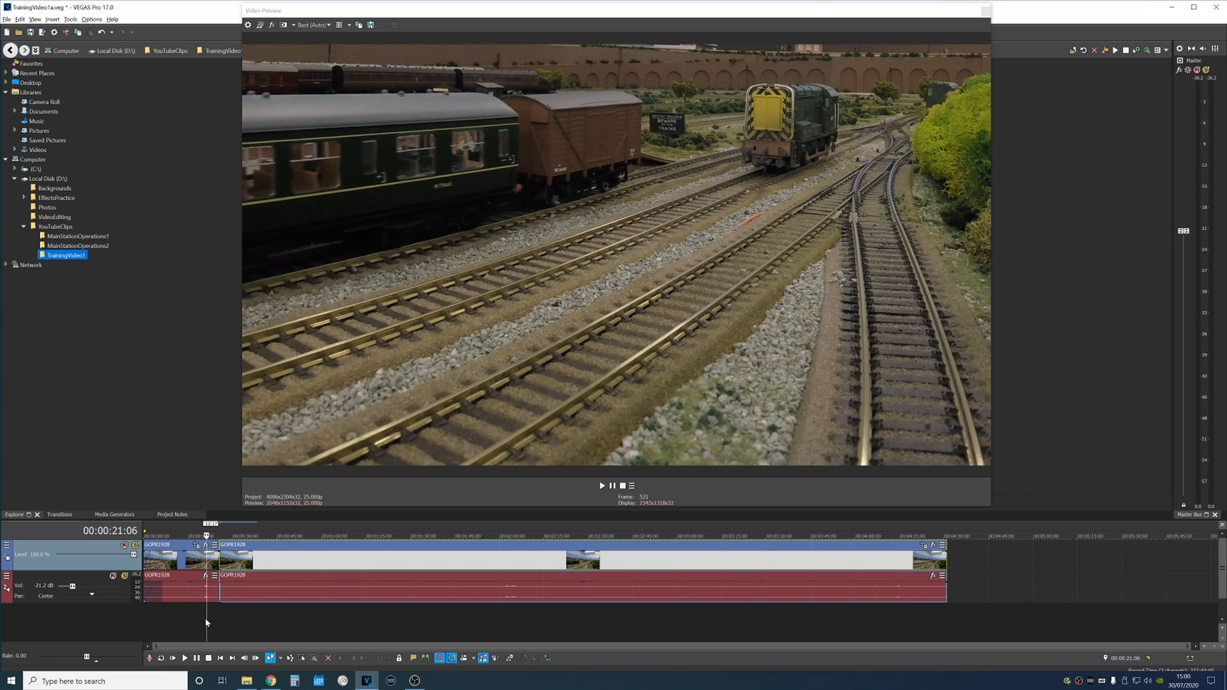
# Step: Play across the join from about 00:00:18:19 until the locomotive stands in the distance, and split the clip at 00:00:55:08
pyautogui.moveTo(206, 617); pyautogui.dragTo(199, 615)
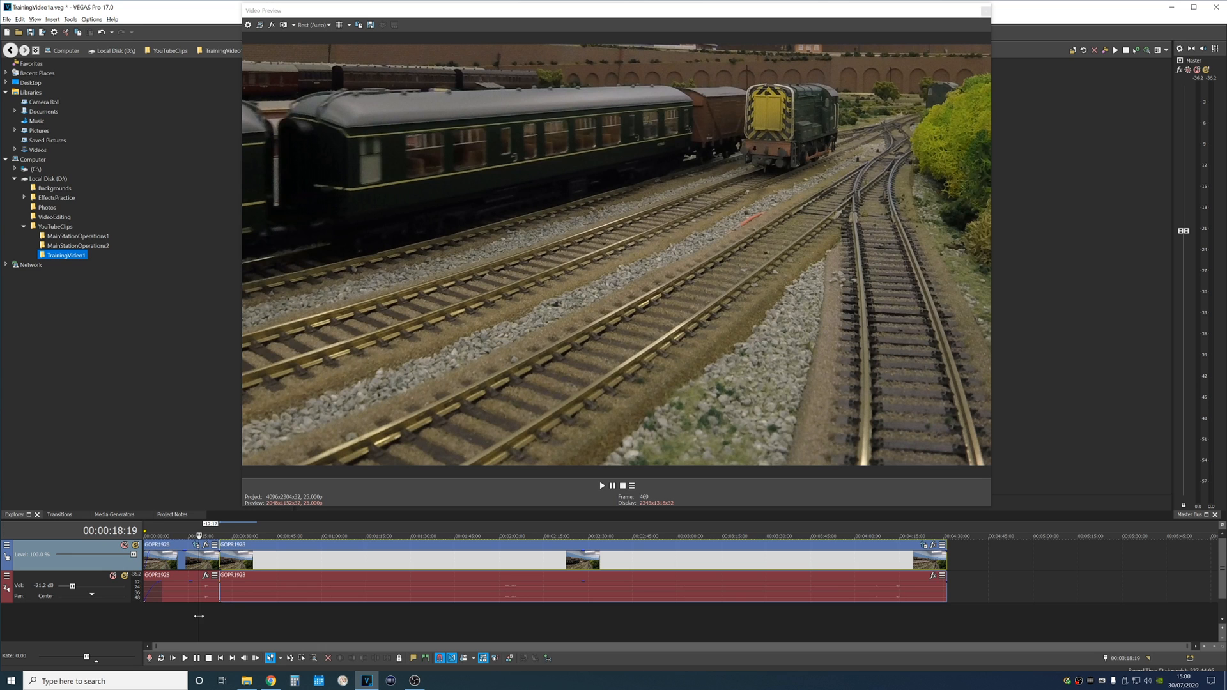
pyautogui.click(185, 659)
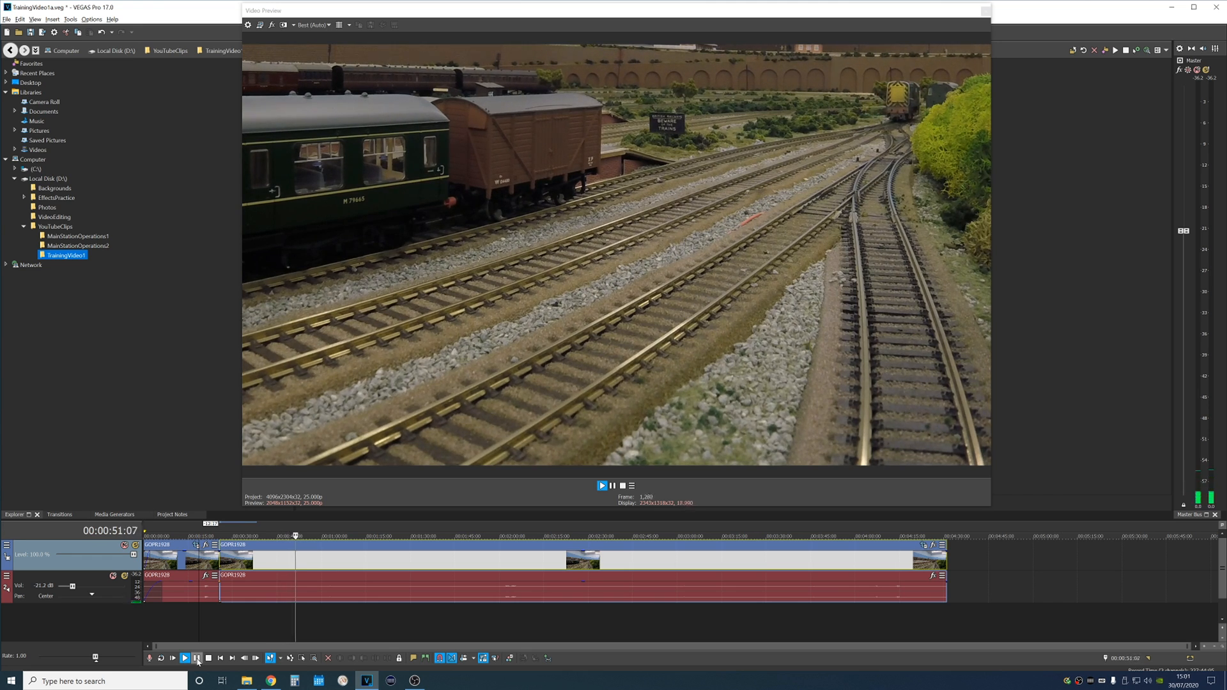
pyautogui.click(197, 658)
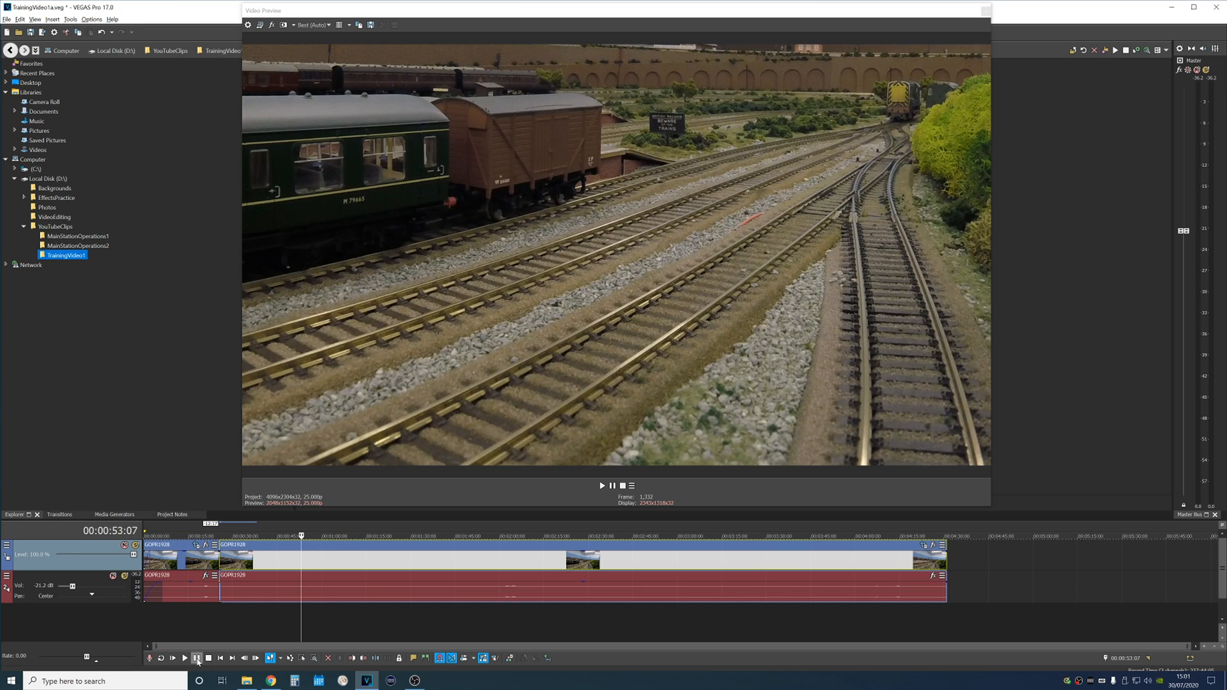
pyautogui.press('Right')
pyautogui.press('s')
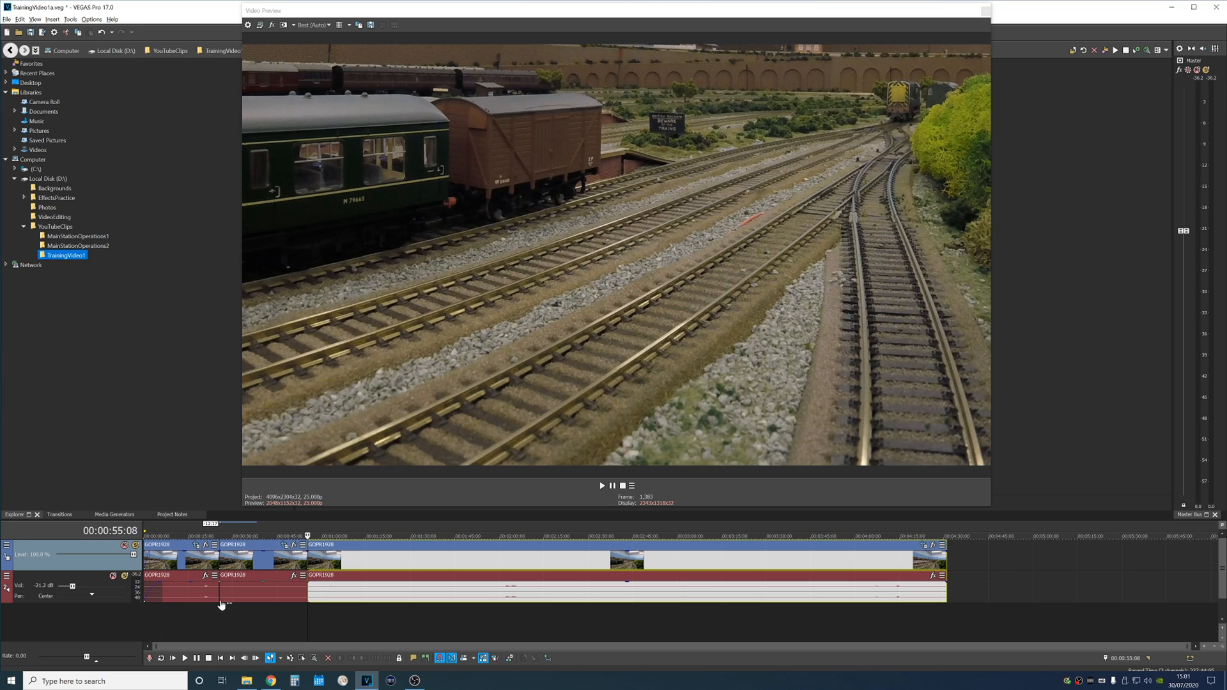
# Step: Split the last segment again at 00:01:08:10, while the locomotive is still standing in the distance
pyautogui.moveTo(306, 617); pyautogui.dragTo(352, 621)
pyautogui.press('Left')
pyautogui.press('Left')
pyautogui.press('Left')
pyautogui.press('Left')
pyautogui.press('Left')
pyautogui.press('Left')
pyautogui.press('Left')
pyautogui.press('Left')
pyautogui.press('Left')
pyautogui.press('Left')
pyautogui.press('Left')
pyautogui.press('Left')
pyautogui.press('Left')
pyautogui.press('Left')
pyautogui.press('Left')
pyautogui.press('Left')
pyautogui.press('Left')
pyautogui.press('Left')
pyautogui.press('Left')
pyautogui.press('Left')
pyautogui.press('Left')
pyautogui.press('Left')
pyautogui.press('Left')
pyautogui.press('Left')
pyautogui.press('Left')
pyautogui.press('Left')
pyautogui.press('Left')
pyautogui.press('Left')
pyautogui.press('Left')
pyautogui.press('Left')
pyautogui.press('Left')
pyautogui.press('s')
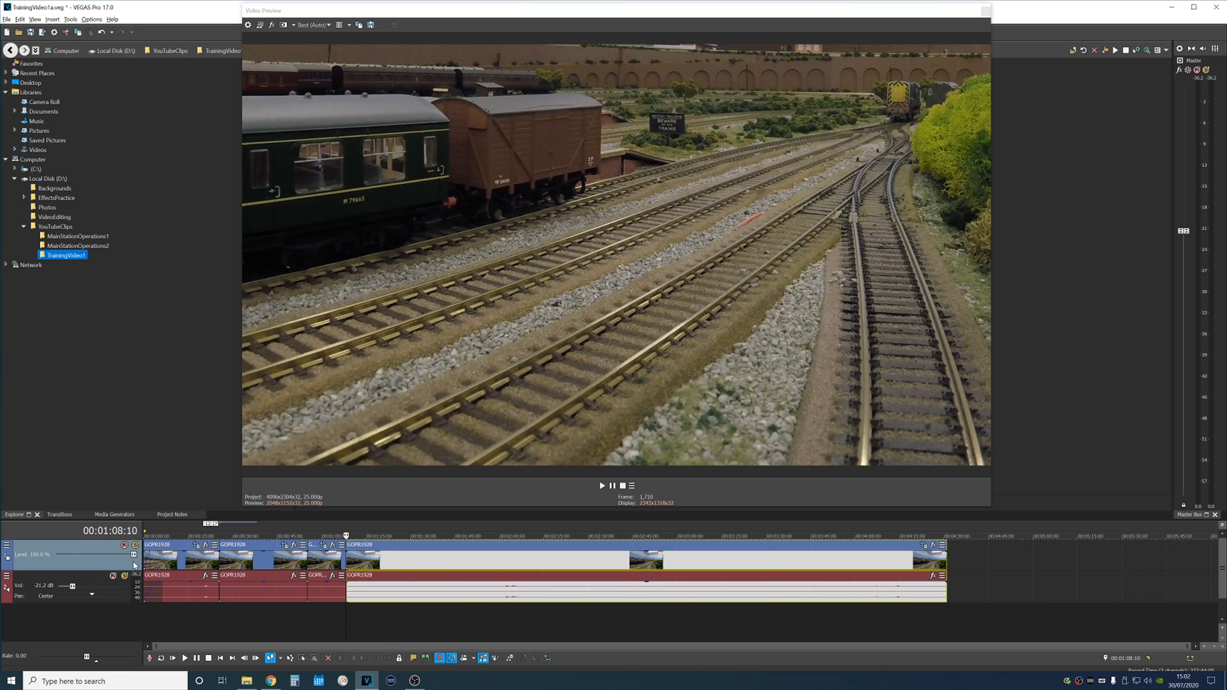
# Step: Delete the short segment between 00:00:55:08 and 00:01:08:10 and move the remaining clip up against the previous segment
pyautogui.click(316, 548)
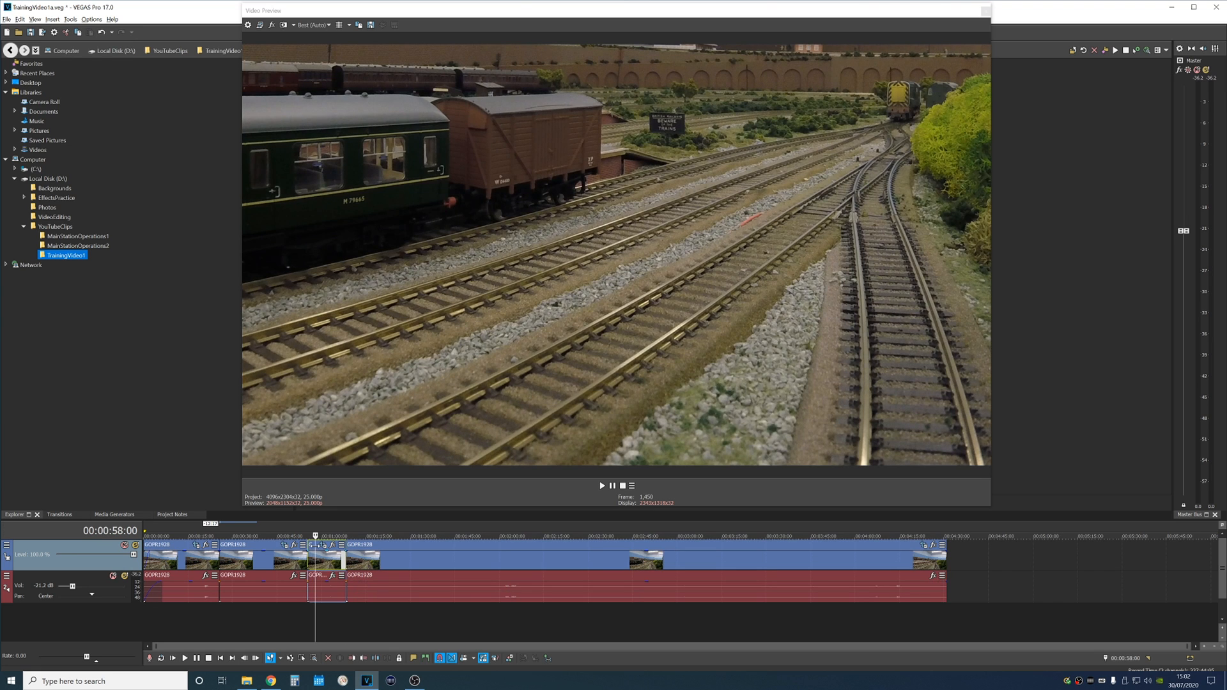
pyautogui.press('Delete')
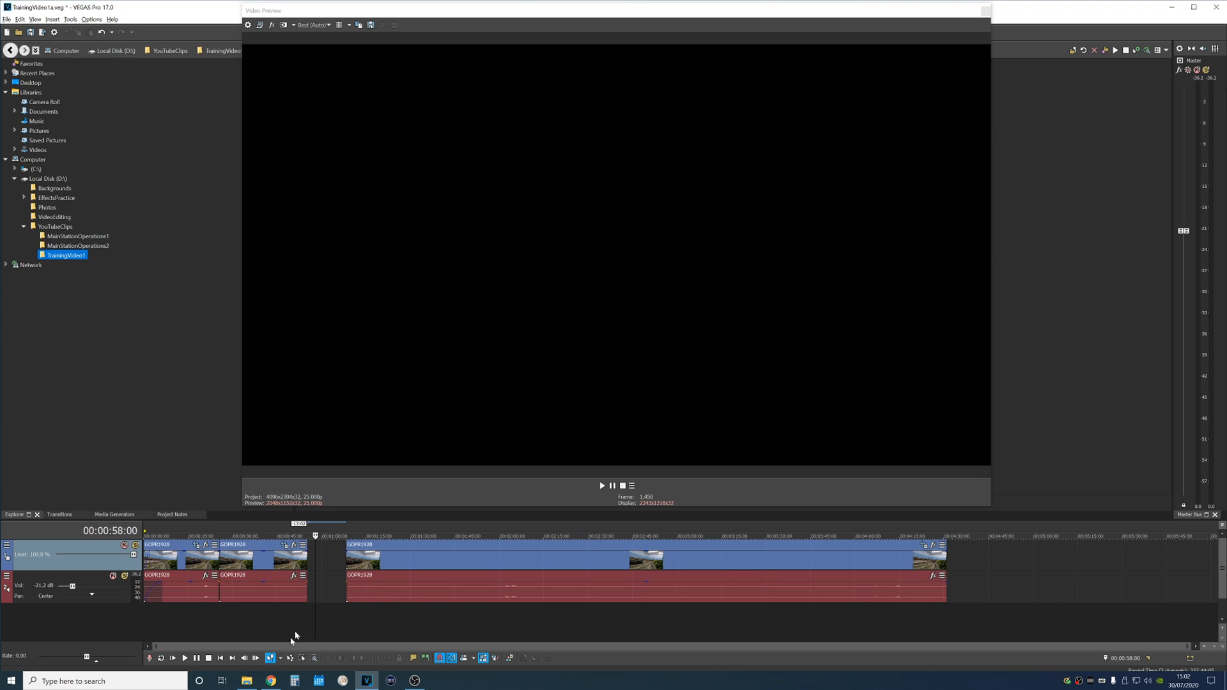
pyautogui.click(288, 613)
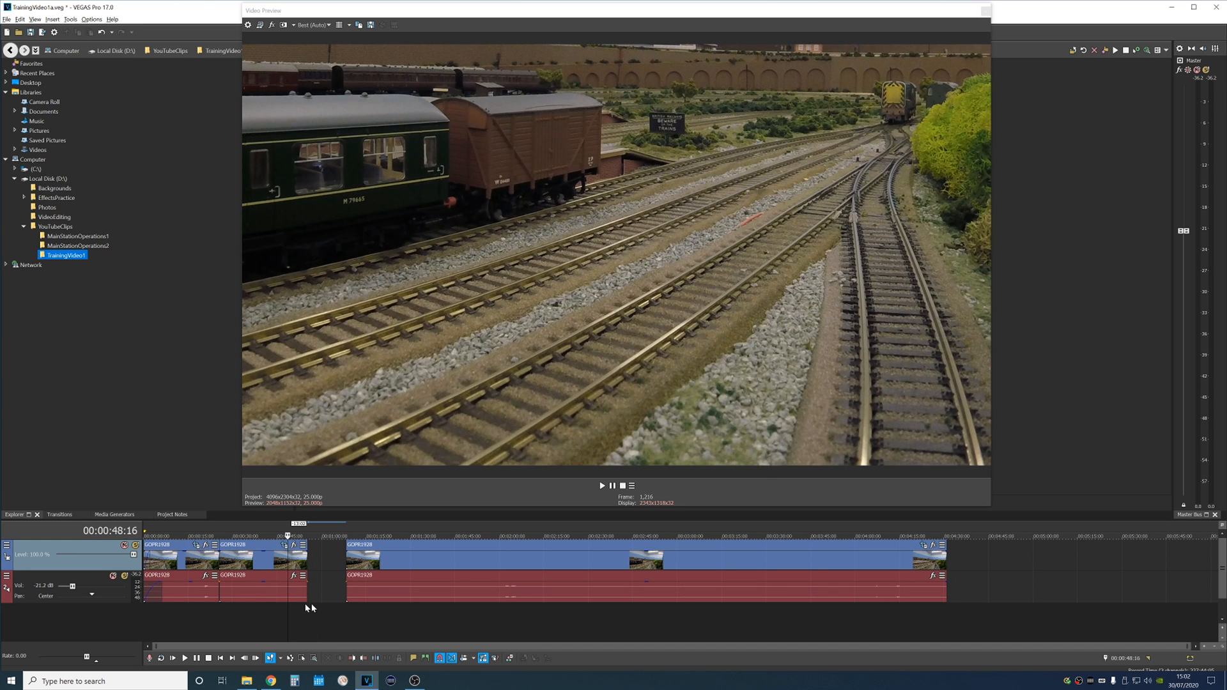
pyautogui.moveTo(422, 552); pyautogui.dragTo(386, 550)
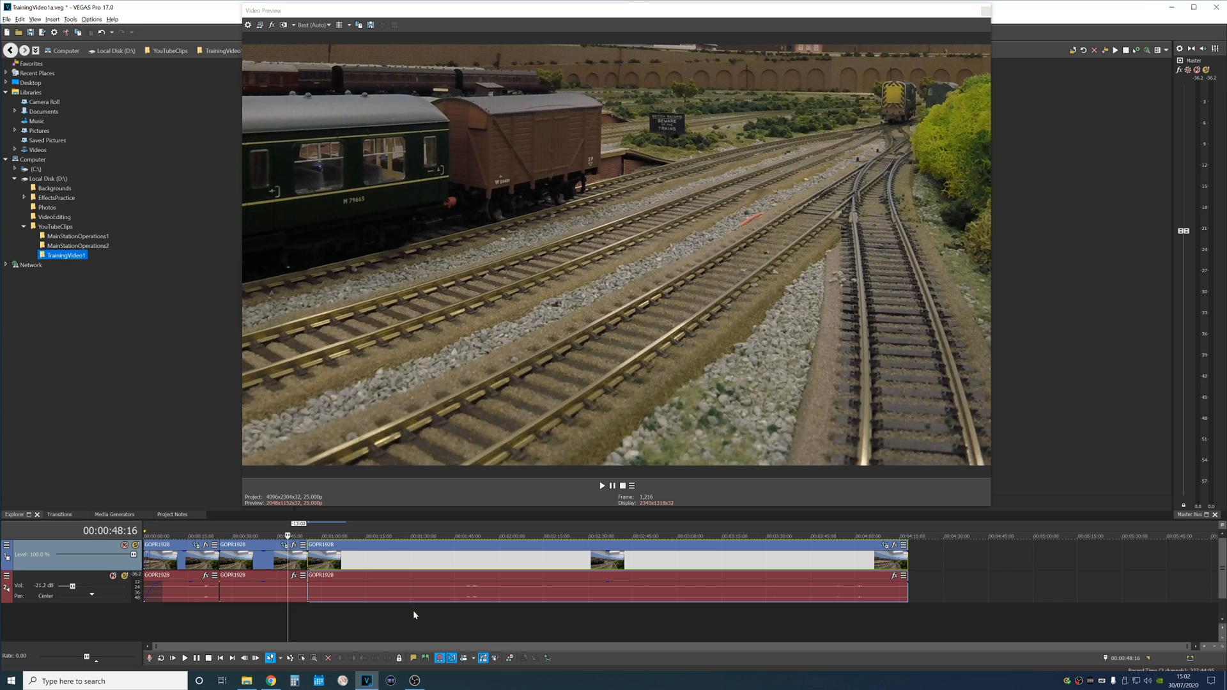
# Step: Play across the new join from 00:00:43:14 until the locomotive stands against the van, and split the clip at 00:01:36:16
pyautogui.click(273, 622)
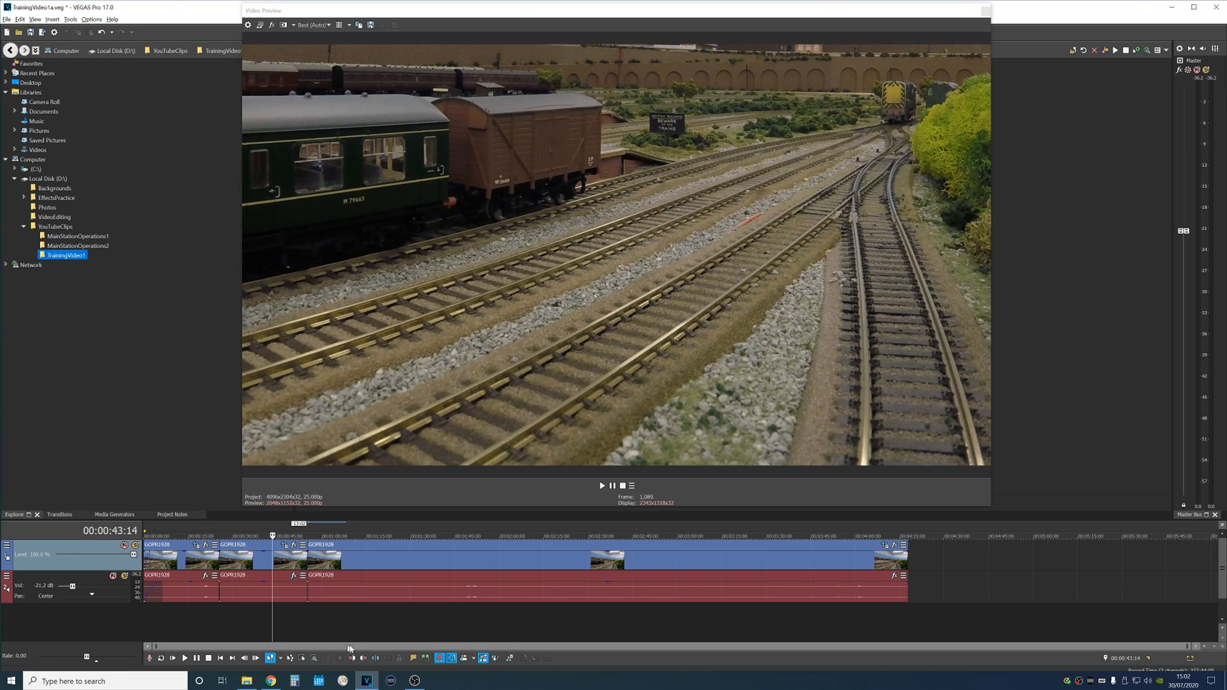
pyautogui.click(185, 658)
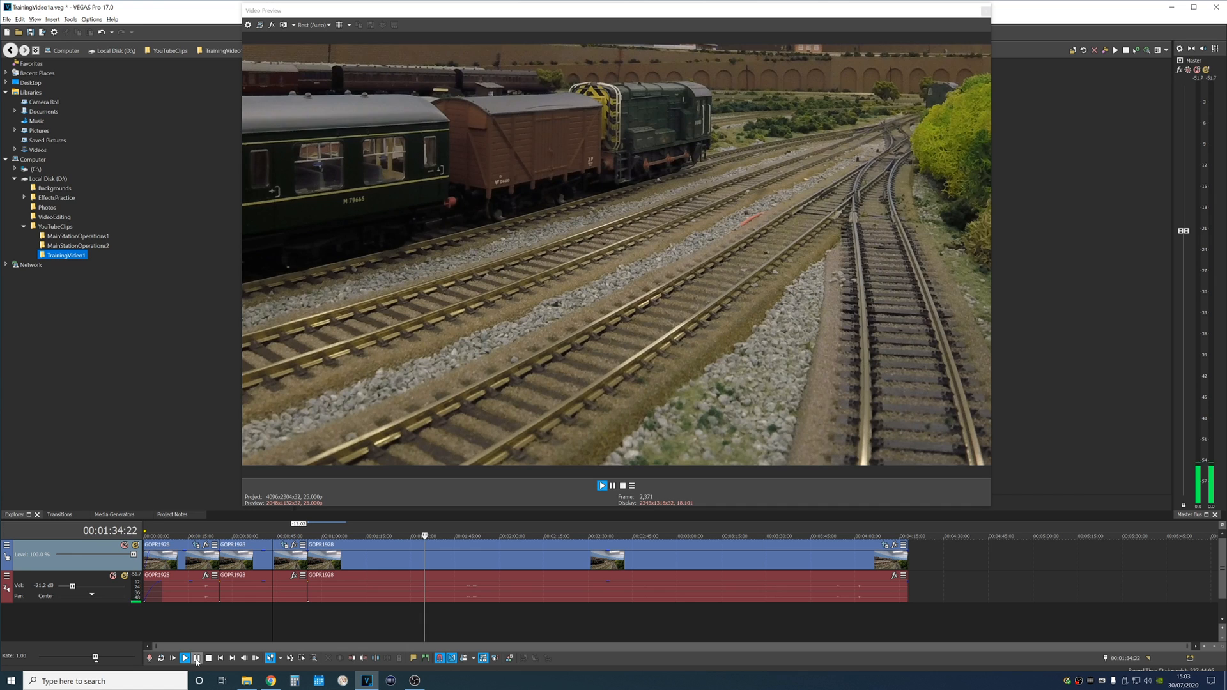
pyautogui.click(196, 659)
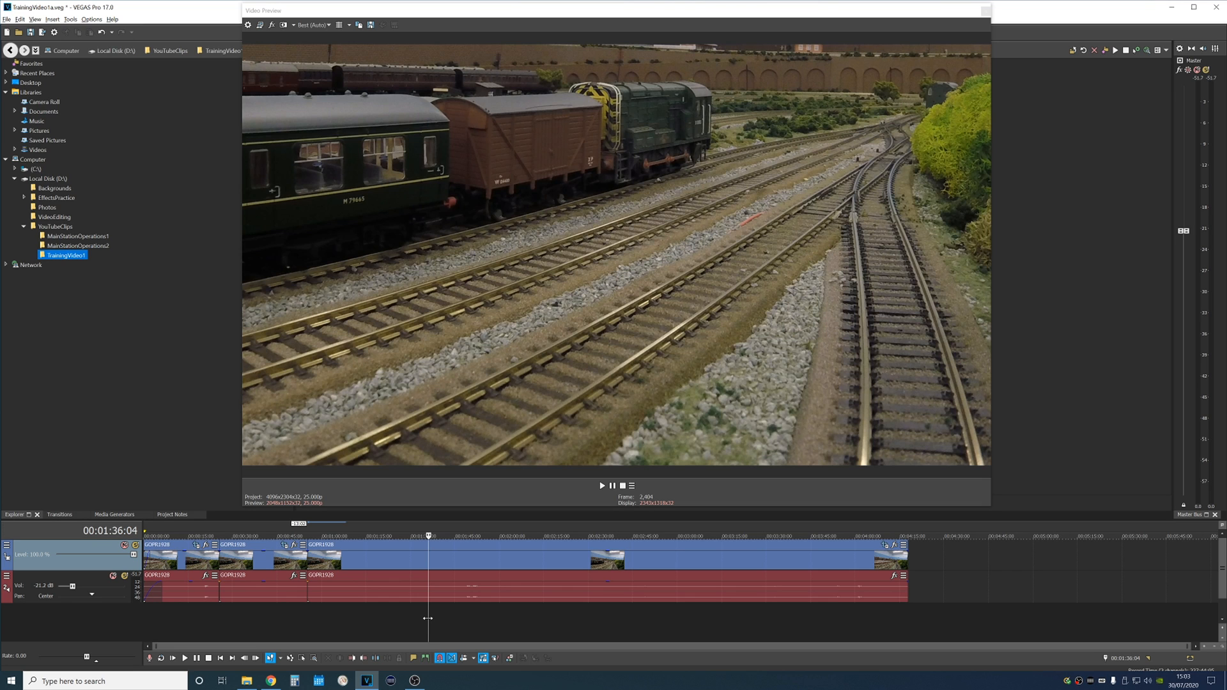
pyautogui.moveTo(428, 618); pyautogui.dragTo(418, 616)
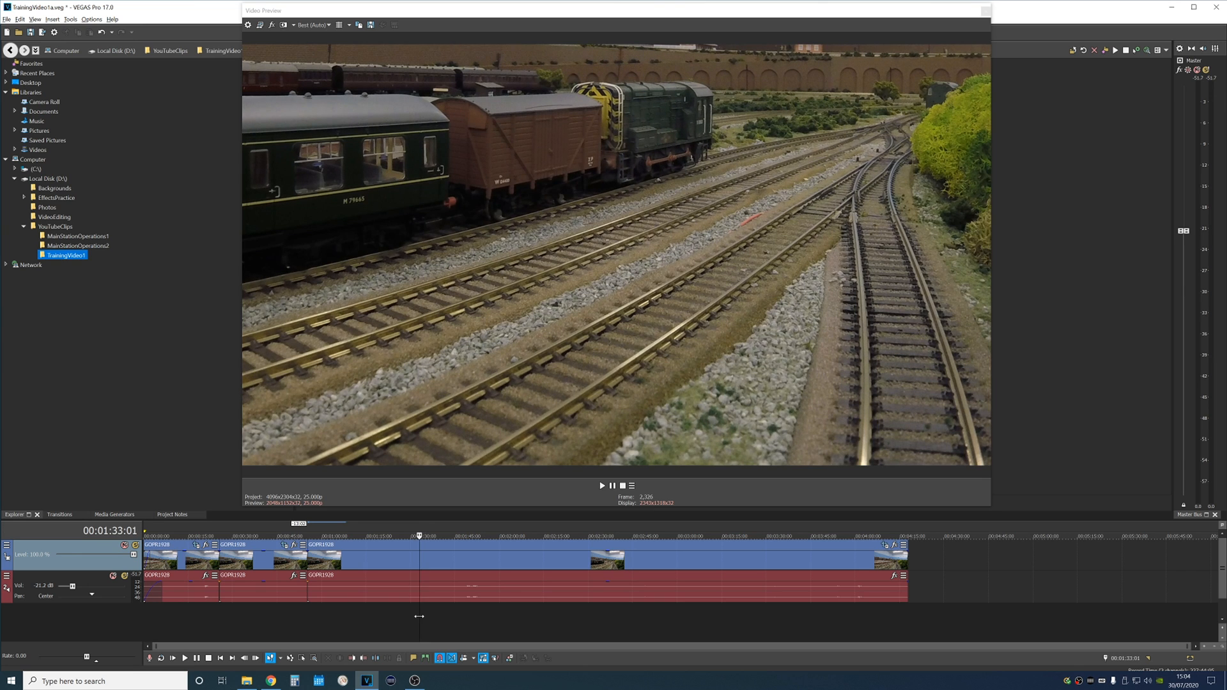
pyautogui.moveTo(419, 616); pyautogui.dragTo(420, 620)
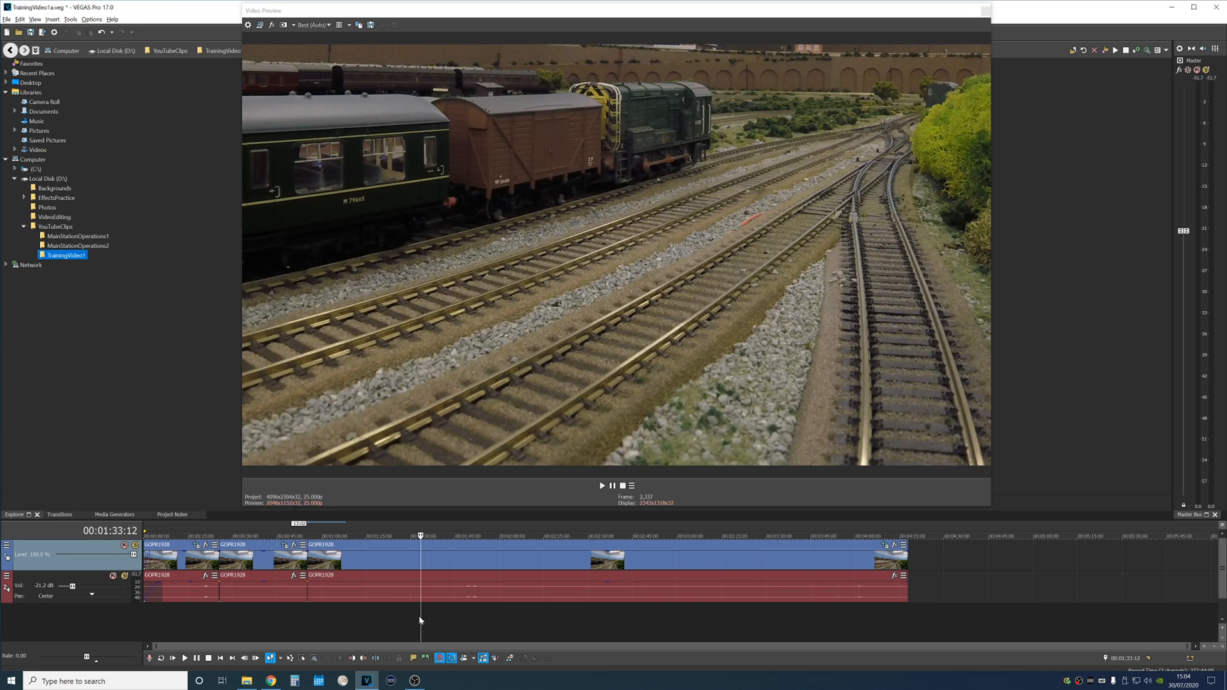
pyautogui.hotkey('alt', 'Right')
pyautogui.hotkey('alt', 'Right')
pyautogui.moveTo(422, 614); pyautogui.dragTo(430, 615)
pyautogui.press('s')
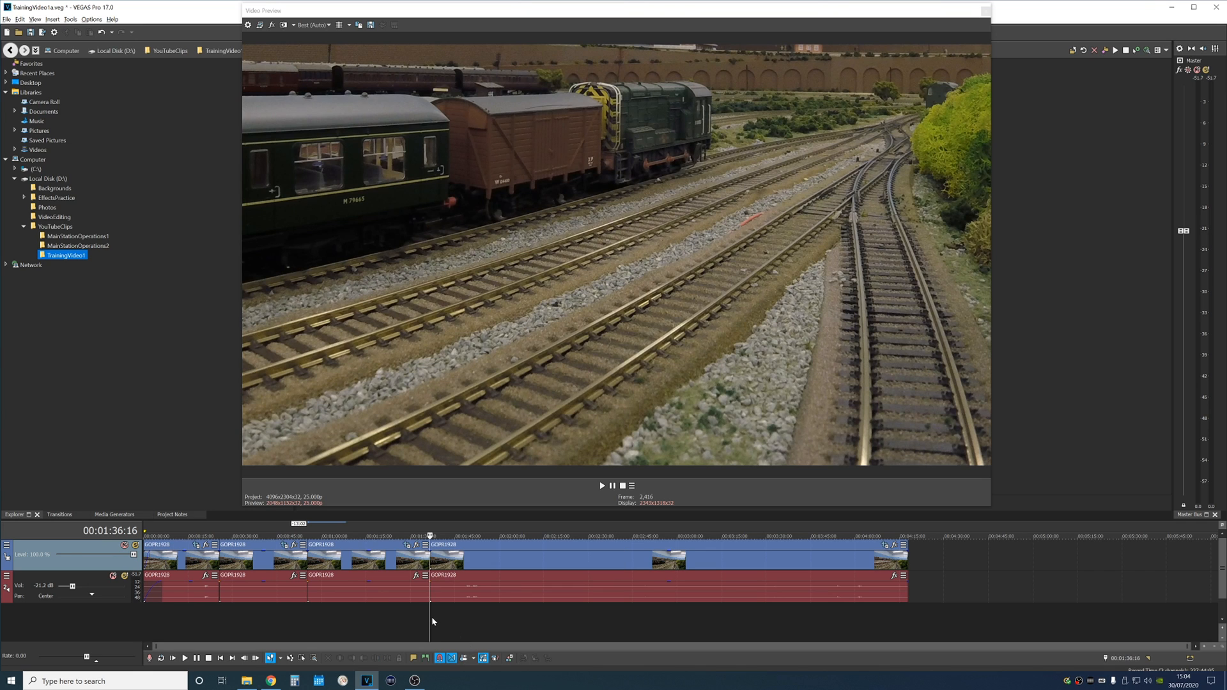
# Step: Find where the locomotive and van start moving after the uncoupling, and split the clip shortly before that, at 00:02:03:22
pyautogui.moveTo(431, 617); pyautogui.dragTo(463, 618)
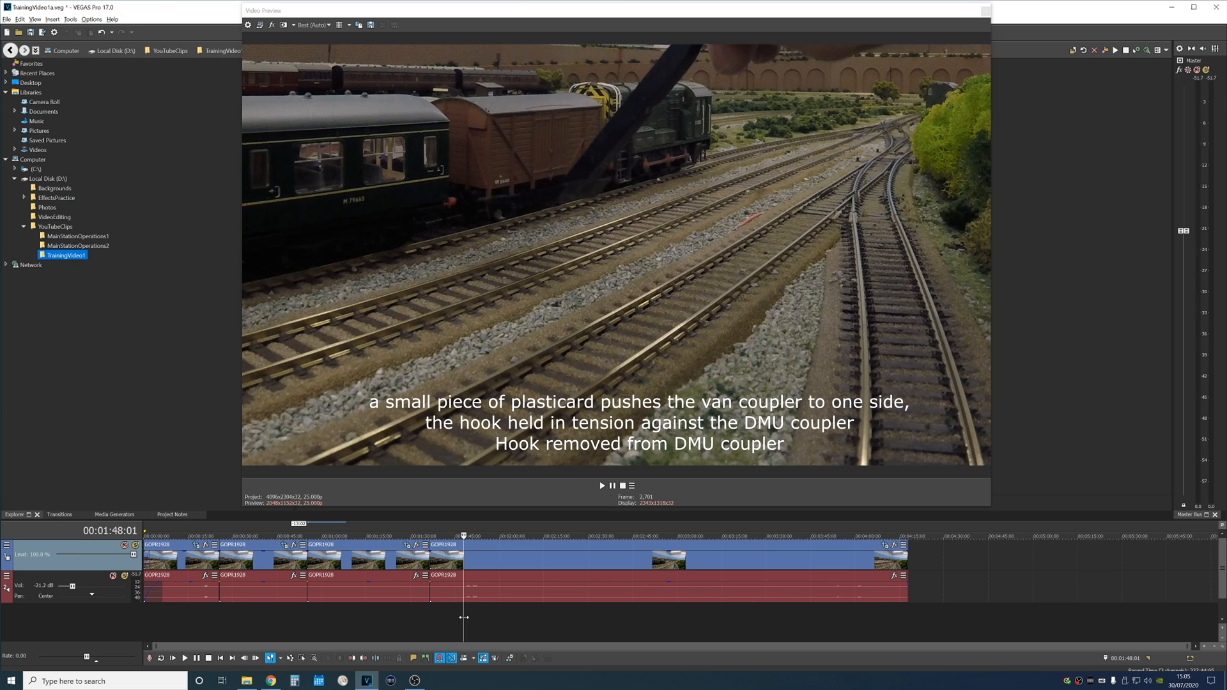
pyautogui.moveTo(464, 618); pyautogui.dragTo(525, 625)
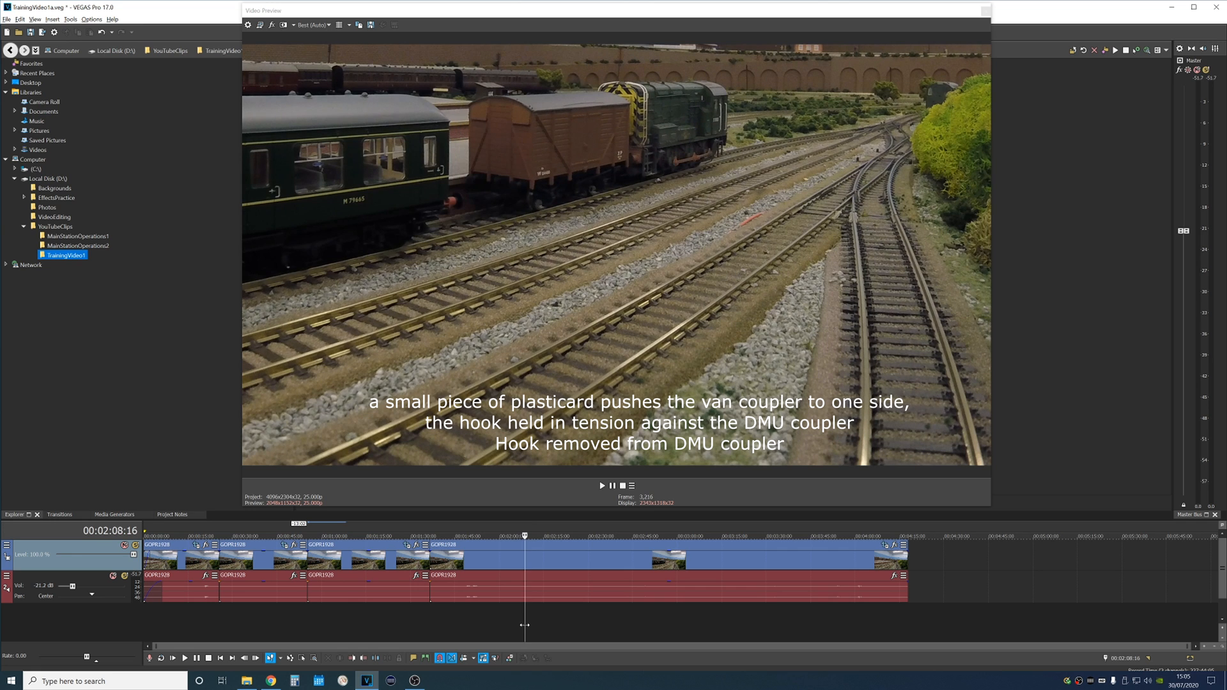
pyautogui.moveTo(523, 625); pyautogui.dragTo(510, 623)
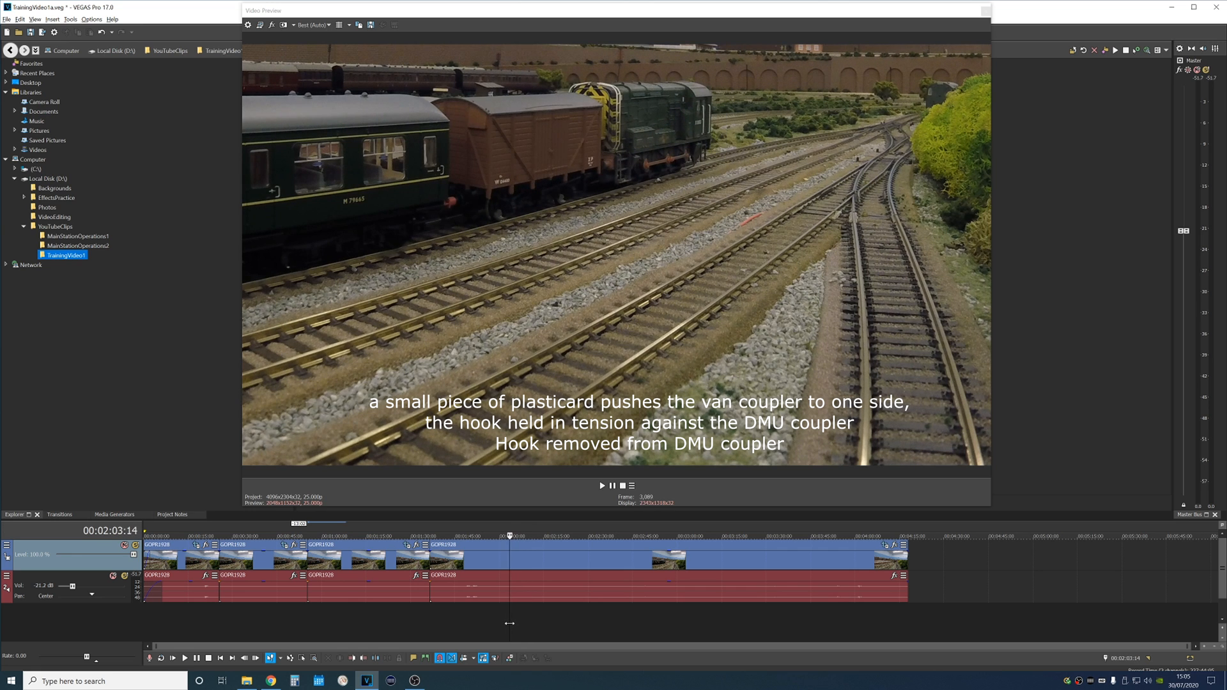
pyautogui.hotkey('alt', 'Right')
pyautogui.hotkey('alt', 'Right')
pyautogui.hotkey('alt', 'Right')
pyautogui.hotkey('alt', 'Right')
pyautogui.hotkey('alt', 'Right')
pyautogui.hotkey('alt', 'Right')
pyautogui.hotkey('alt', 'Right')
pyautogui.hotkey('alt', 'Right')
pyautogui.hotkey('alt', 'Right')
pyautogui.hotkey('alt', 'Right')
pyautogui.hotkey('alt', 'Right')
pyautogui.hotkey('alt', 'Right')
pyautogui.hotkey('alt', 'Right')
pyautogui.hotkey('alt', 'Right')
pyautogui.hotkey('alt', 'Right')
pyautogui.hotkey('alt', 'Right')
pyautogui.hotkey('alt', 'Right')
pyautogui.hotkey('alt', 'Right')
pyautogui.hotkey('alt', 'Right')
pyautogui.hotkey('alt', 'Right')
pyautogui.hotkey('alt', 'Right')
pyautogui.hotkey('alt', 'Right')
pyautogui.hotkey('alt', 'Right')
pyautogui.hotkey('alt', 'Right')
pyautogui.hotkey('alt', 'Right')
pyautogui.hotkey('alt', 'Right')
pyautogui.hotkey('alt', 'Right')
pyautogui.hotkey('alt', 'Right')
pyautogui.hotkey('alt', 'Right')
pyautogui.hotkey('alt', 'Right')
pyautogui.hotkey('alt', 'Right')
pyautogui.hotkey('alt', 'Right')
pyautogui.hotkey('alt', 'Right')
pyautogui.hotkey('alt', 'Right')
pyautogui.hotkey('alt', 'Right')
pyautogui.hotkey('alt', 'Right')
pyautogui.hotkey('alt', 'Right')
pyautogui.hotkey('alt', 'Right')
pyautogui.hotkey('alt', 'Right')
pyautogui.hotkey('alt', 'Right')
pyautogui.hotkey('alt', 'Right')
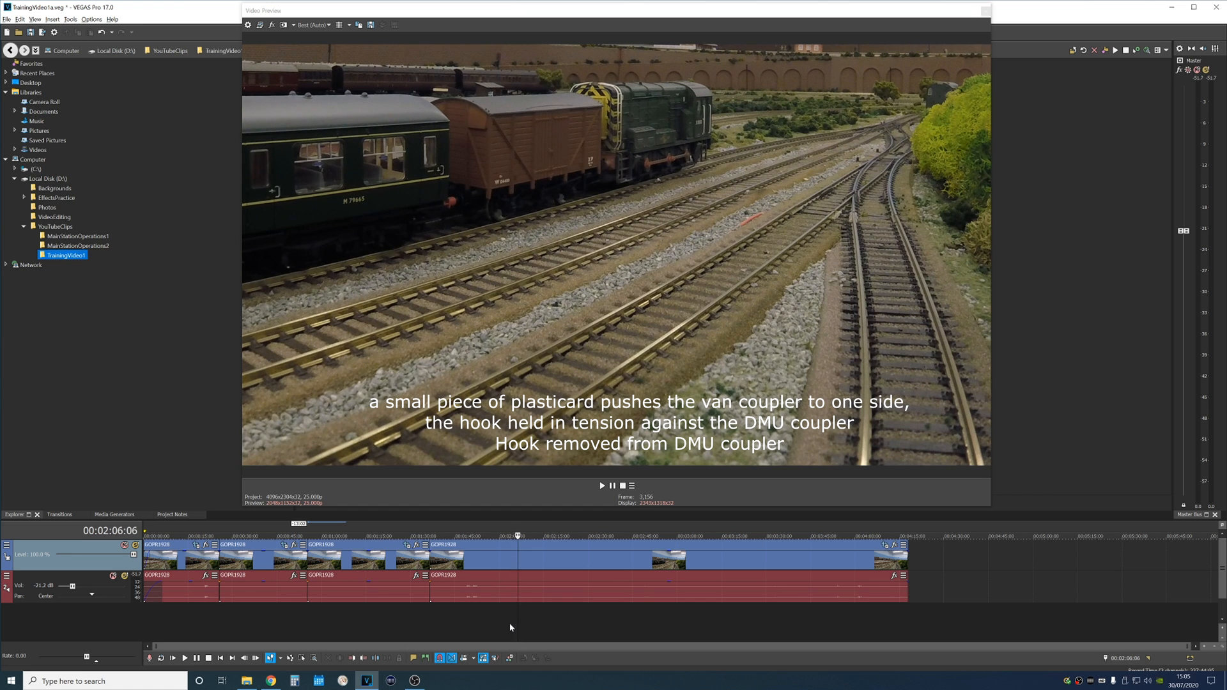
pyautogui.hotkey('alt', 'Left')
pyautogui.hotkey('alt', 'Left')
pyautogui.hotkey('alt', 'Left')
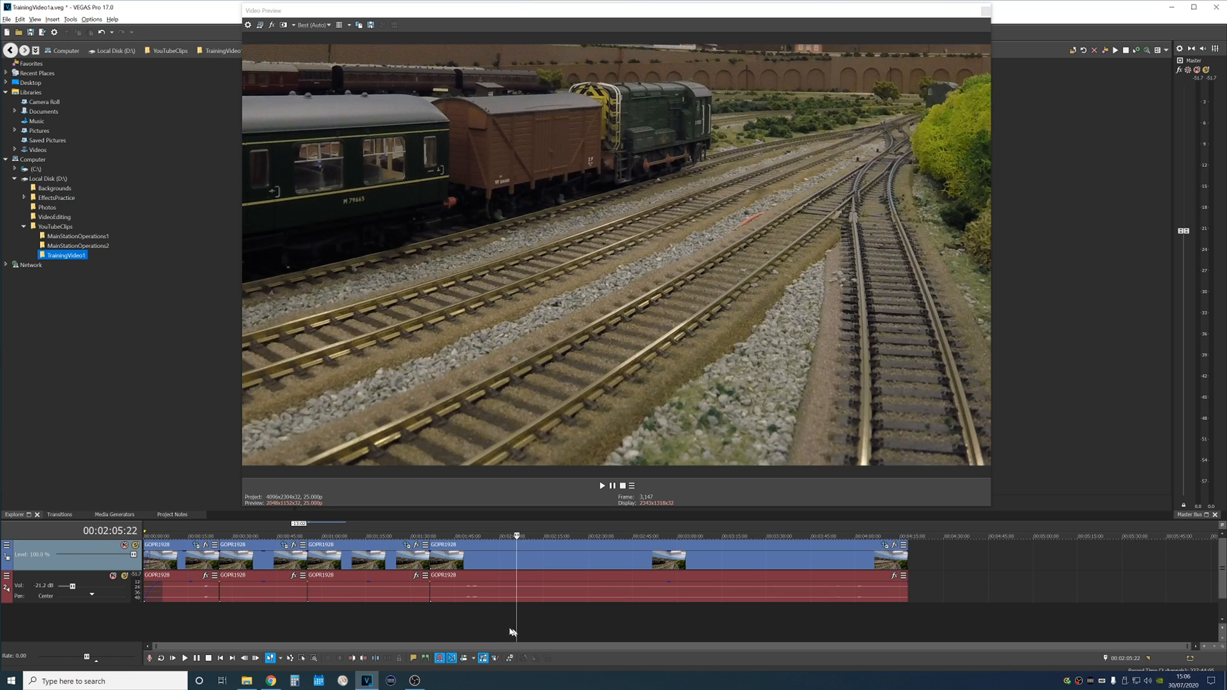
pyautogui.moveTo(517, 619); pyautogui.dragTo(510, 619)
pyautogui.press('s')
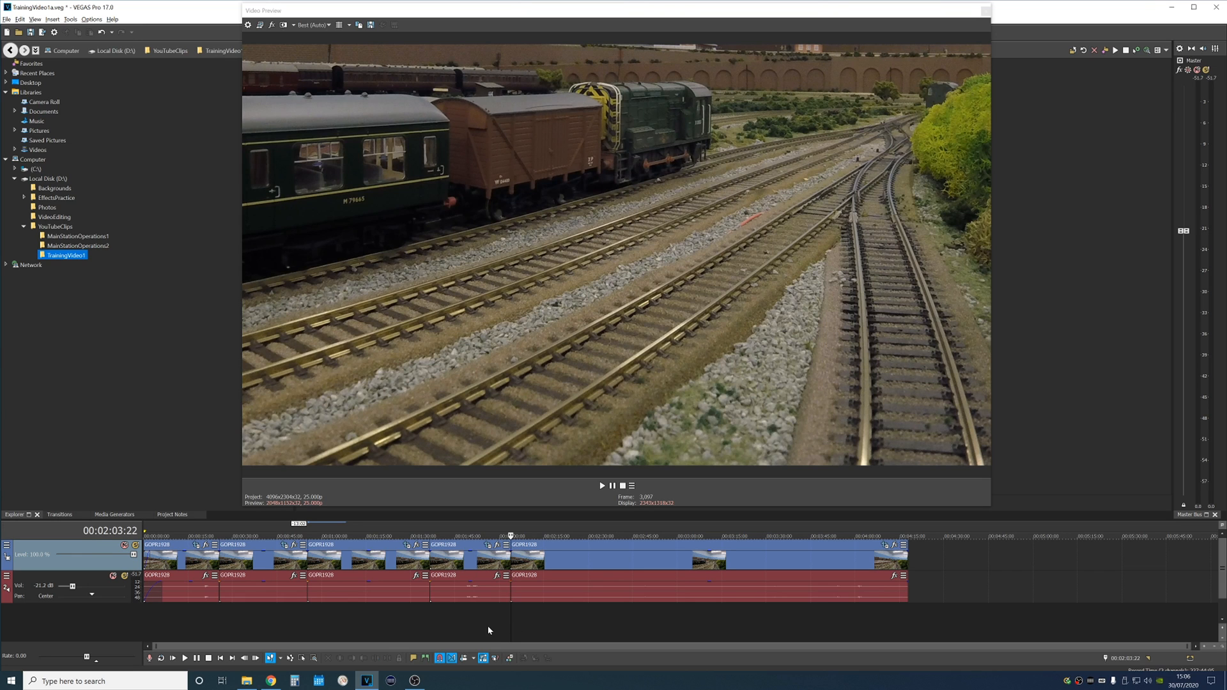
# Step: Delete the uncoupling segment between the two splits and move the remaining clip to slightly overlap the end of the previous segment
pyautogui.click(465, 550)
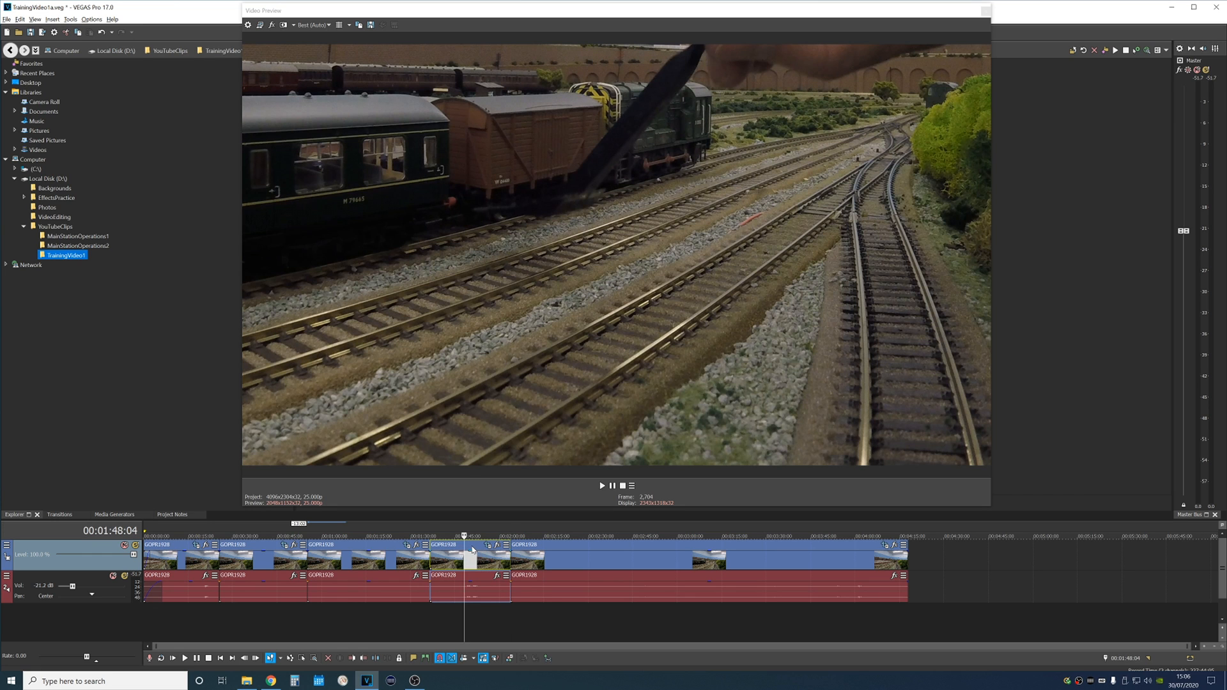
pyautogui.press('Delete')
pyautogui.moveTo(465, 615); pyautogui.dragTo(399, 602)
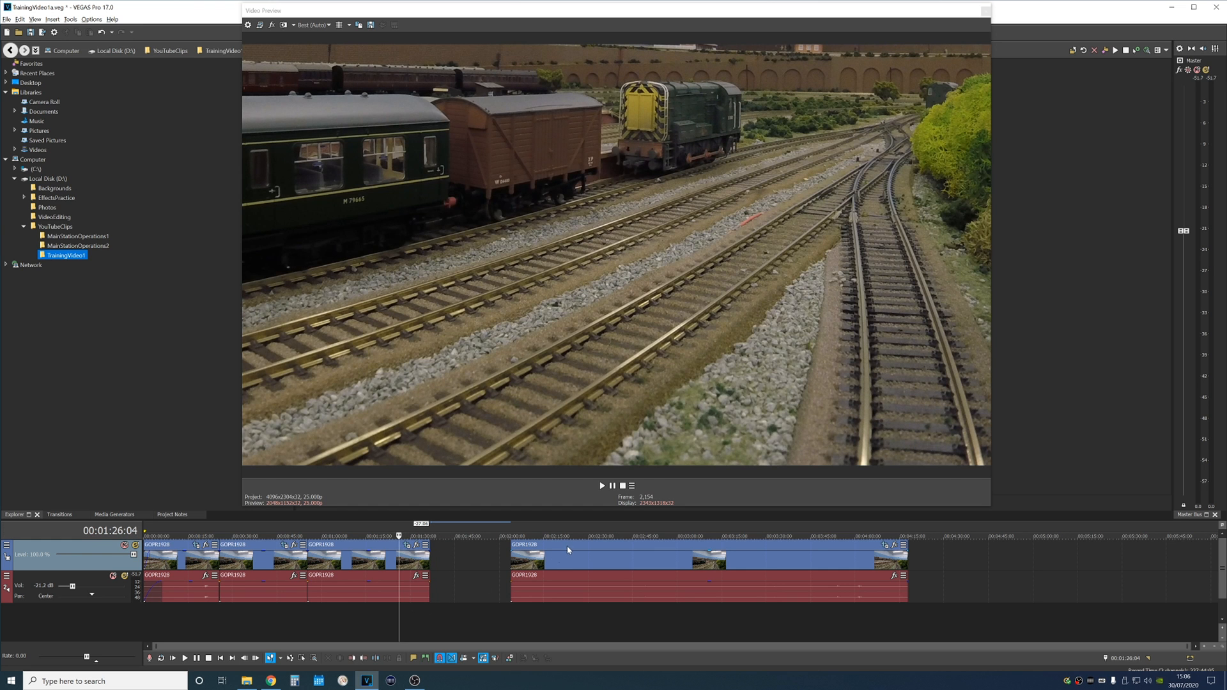
pyautogui.moveTo(565, 549); pyautogui.dragTo(484, 547)
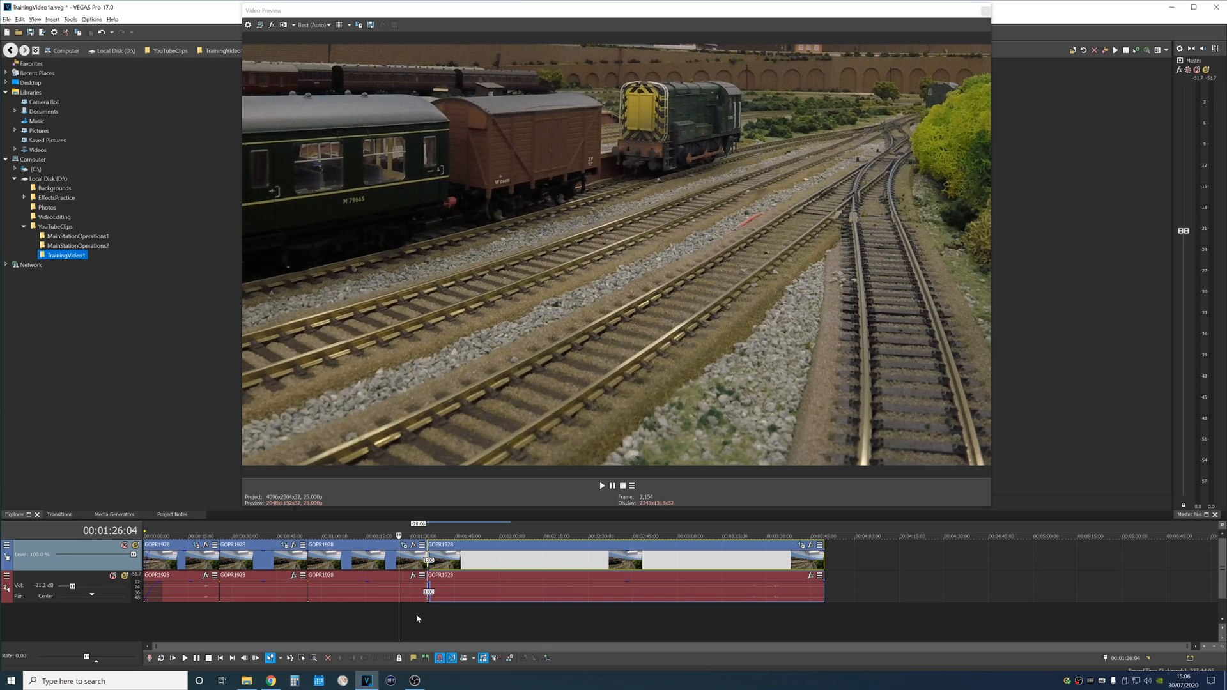
# Step: Play across the overlap from 00:01:26:04 until the locomotive and van stand in the distance, and split the clip at 00:02:15:11
pyautogui.click(187, 659)
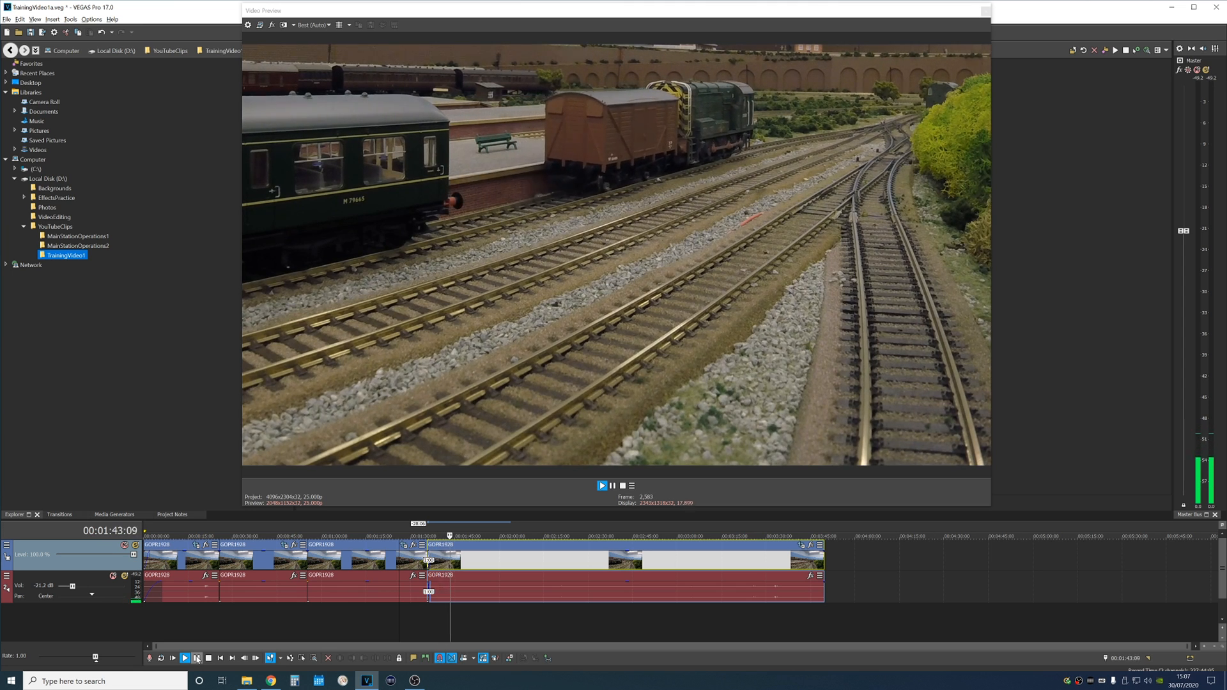
pyautogui.moveTo(223, 683)
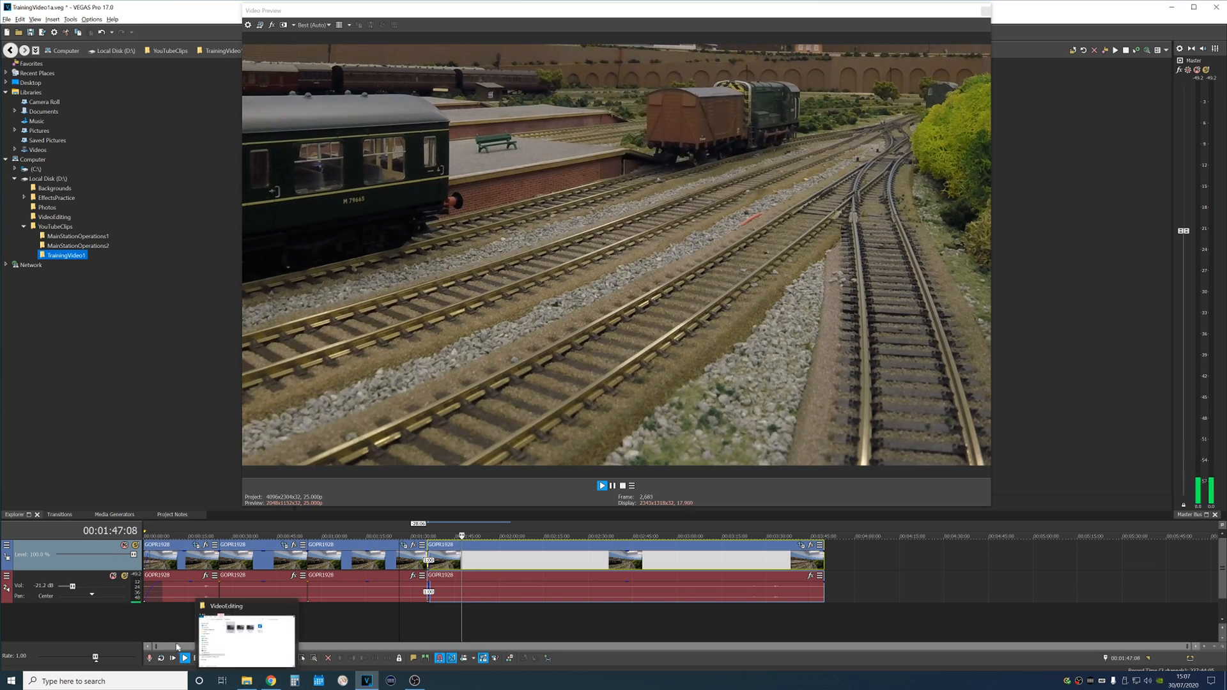
pyautogui.moveTo(296, 635)
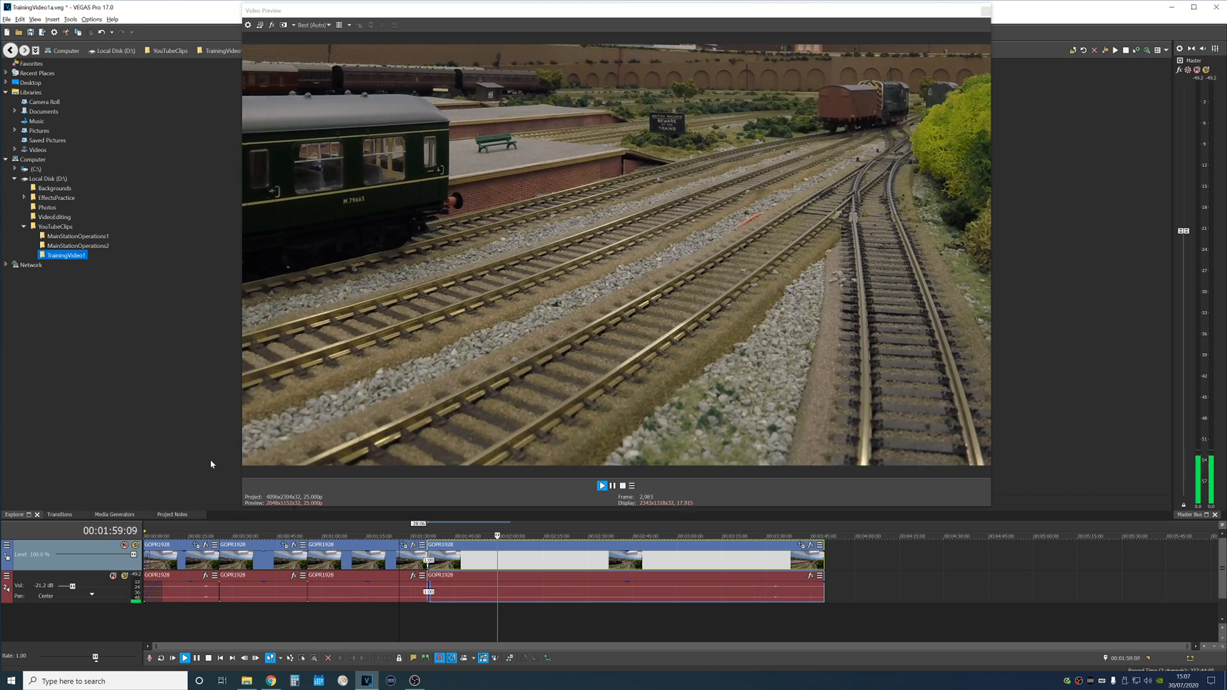
pyautogui.click(198, 659)
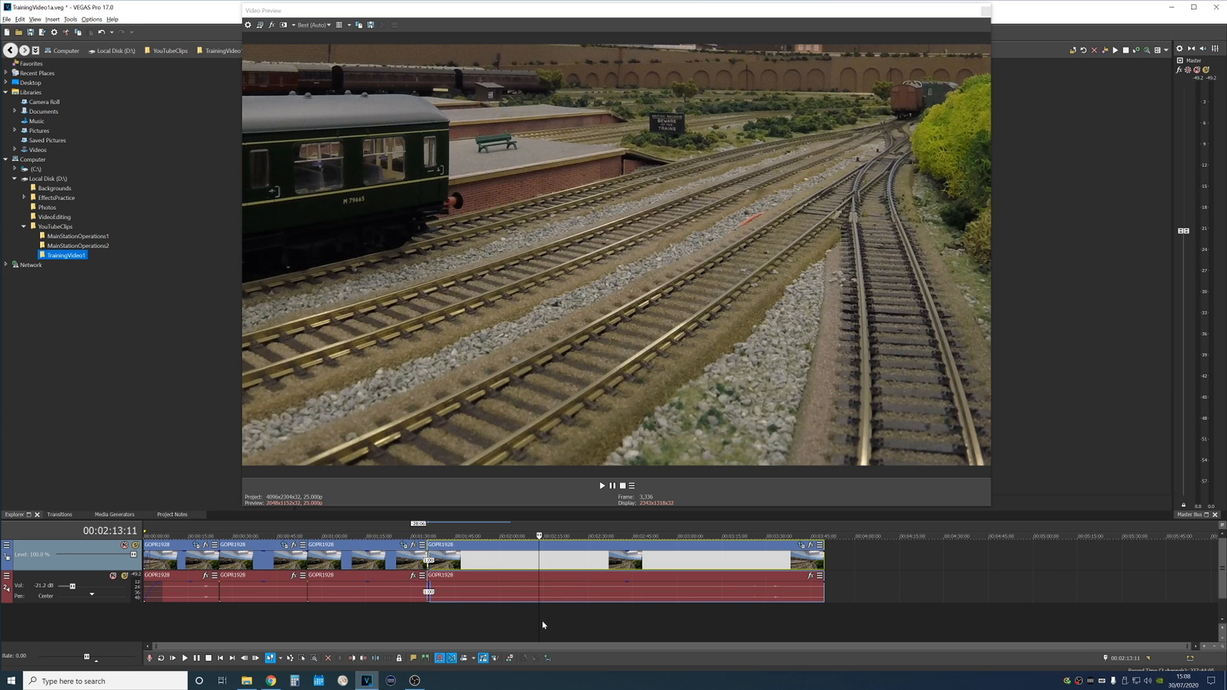
pyautogui.moveTo(541, 616); pyautogui.dragTo(545, 616)
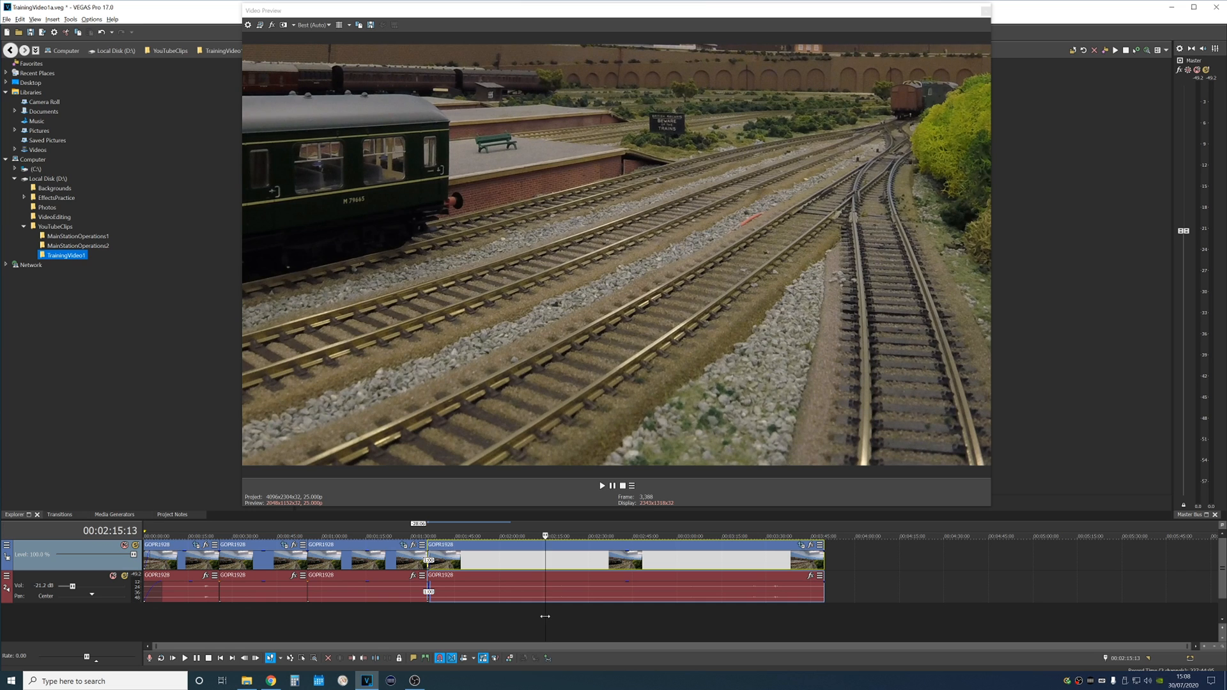
pyautogui.hotkey('alt', 'Left')
pyautogui.press('s')
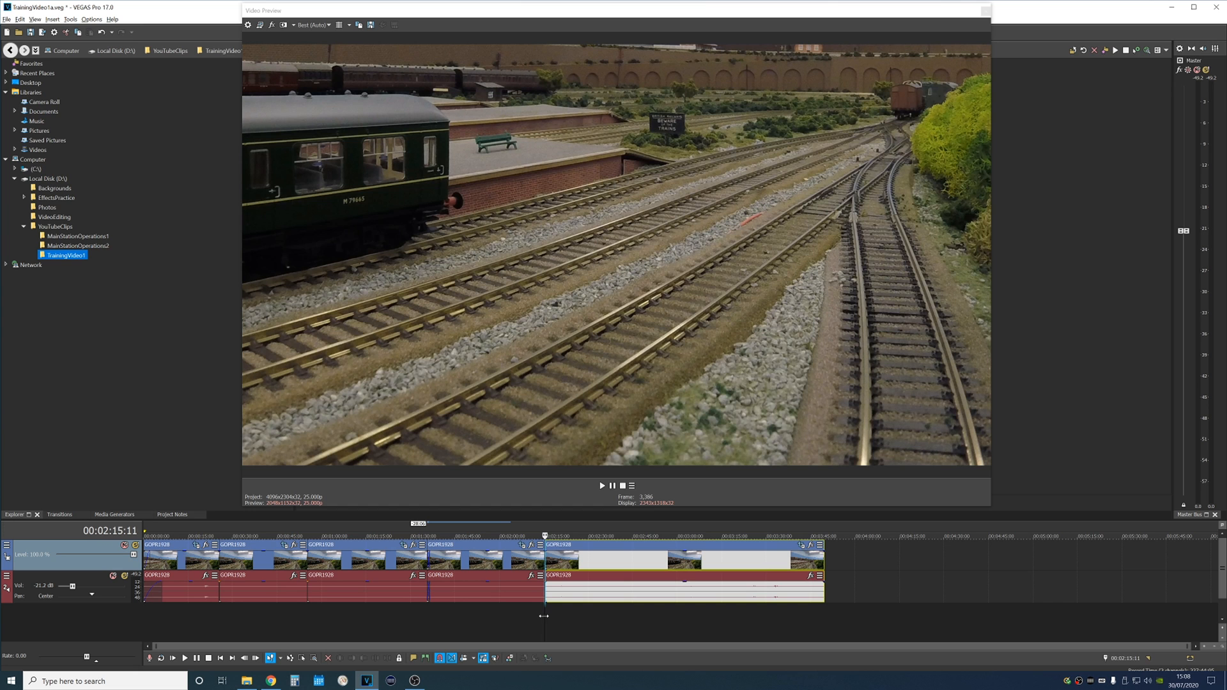
# Step: Find where the distant locomotive and van start moving again by stepping frame by frame, and split the last segment shortly before that
pyautogui.moveTo(544, 616); pyautogui.dragTo(587, 618)
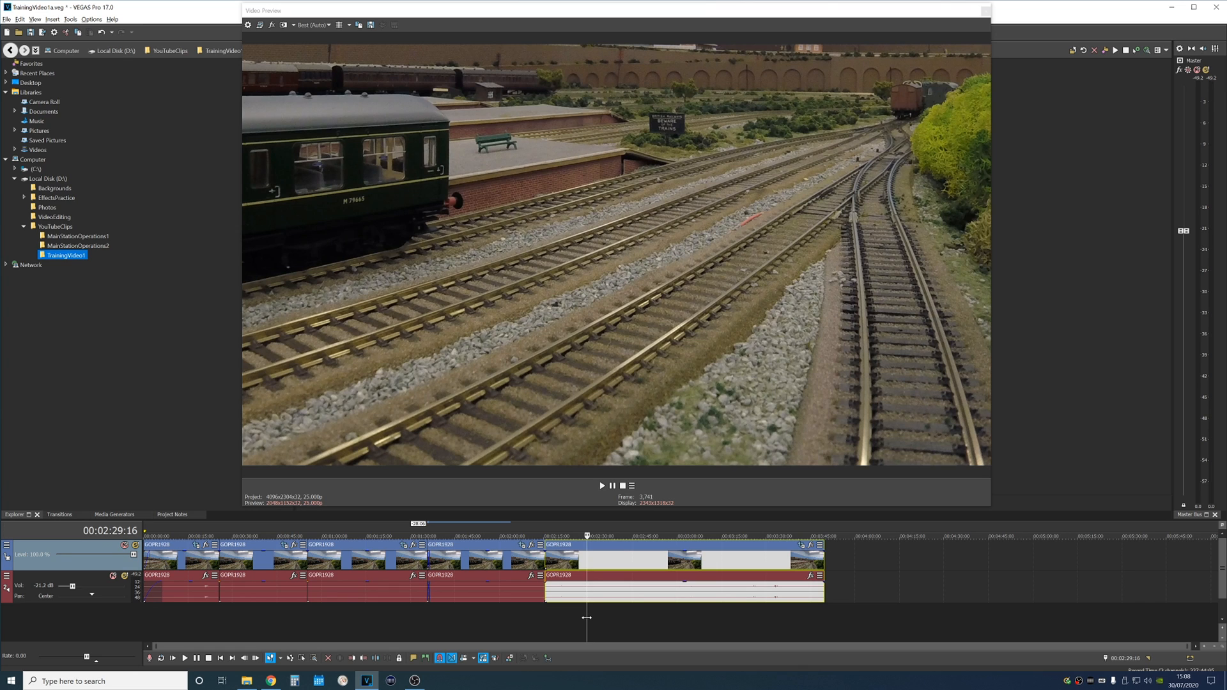
pyautogui.press('Right')
pyautogui.press('Right')
pyautogui.press('Right')
pyautogui.press('Right')
pyautogui.press('Right')
pyautogui.press('Right')
pyautogui.press('Right')
pyautogui.press('Right')
pyautogui.press('Right')
pyautogui.press('Right')
pyautogui.press('Right')
pyautogui.press('Right')
pyautogui.press('Right')
pyautogui.press('Right')
pyautogui.press('Right')
pyautogui.press('Right')
pyautogui.press('Right')
pyautogui.press('Right')
pyautogui.press('Right')
pyautogui.press('Right')
pyautogui.press('Right')
pyautogui.press('Right')
pyautogui.press('Right')
pyautogui.press('Right')
pyautogui.press('Right')
pyautogui.press('Right')
pyautogui.press('Right')
pyautogui.press('Right')
pyautogui.press('Right')
pyautogui.press('Right')
pyautogui.press('Right')
pyautogui.press('Right')
pyautogui.press('Right')
pyautogui.press('Right')
pyautogui.press('Right')
pyautogui.press('Right')
pyautogui.press('Right')
pyautogui.press('Right')
pyautogui.press('Right')
pyautogui.press('Right')
pyautogui.press('Right')
pyautogui.press('Right')
pyautogui.press('Right')
pyautogui.press('Right')
pyautogui.press('Right')
pyautogui.press('Right')
pyautogui.press('Right')
pyautogui.press('Right')
pyautogui.press('Right')
pyautogui.press('Right')
pyautogui.press('Right')
pyautogui.press('Right')
pyautogui.press('Right')
pyautogui.press('Right')
pyautogui.press('Right')
pyautogui.press('Right')
pyautogui.press('Right')
pyautogui.press('Right')
pyautogui.press('Right')
pyautogui.press('Right')
pyautogui.press('Left')
pyautogui.press('Left')
pyautogui.press('Left')
pyautogui.press('Left')
pyautogui.press('Left')
pyautogui.press('Left')
pyautogui.press('Left')
pyautogui.press('Left')
pyautogui.press('Left')
pyautogui.press('Left')
pyautogui.press('Left')
pyautogui.press('Left')
pyautogui.press('Left')
pyautogui.moveTo(591, 610); pyautogui.dragTo(586, 611)
pyautogui.press('s')
# Step: Delete the idle segment after 00:02:15:11 and move the remaining clip up against the previous segment
pyautogui.click(553, 549)
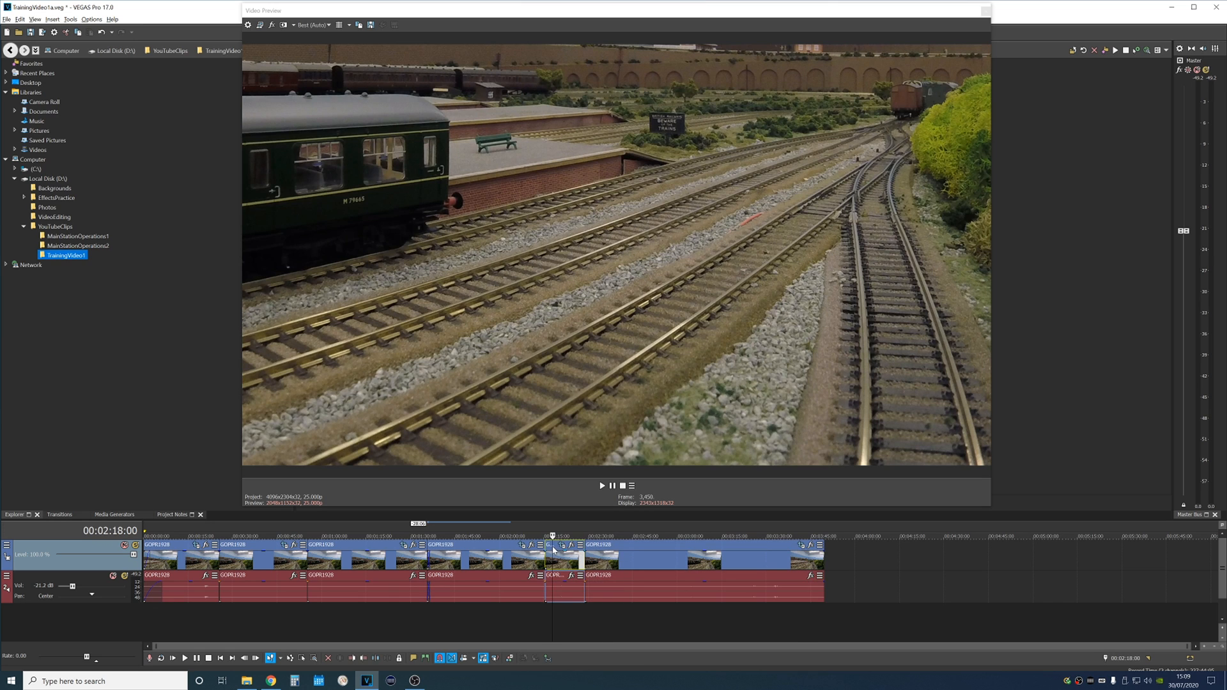
pyautogui.press('Delete')
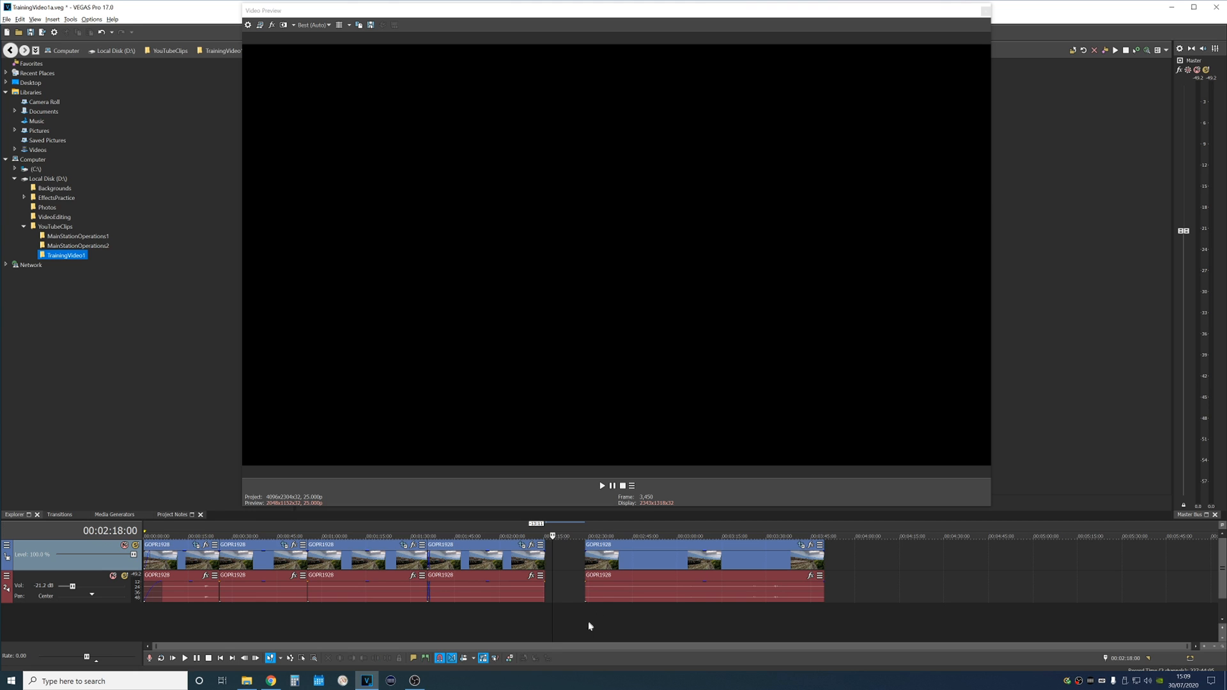
pyautogui.moveTo(636, 543); pyautogui.dragTo(601, 548)
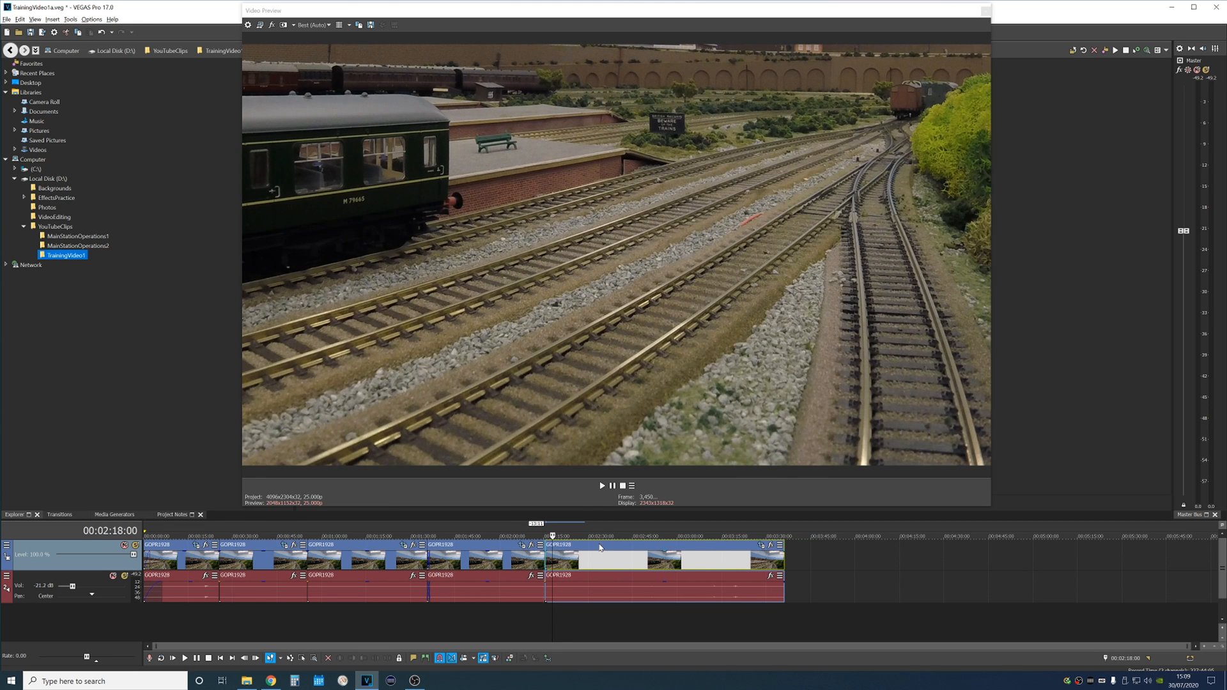
# Step: Play across the latest join from 00:02:04:16 and pause once the locomotive and van have come to a stop
pyautogui.click(522, 617)
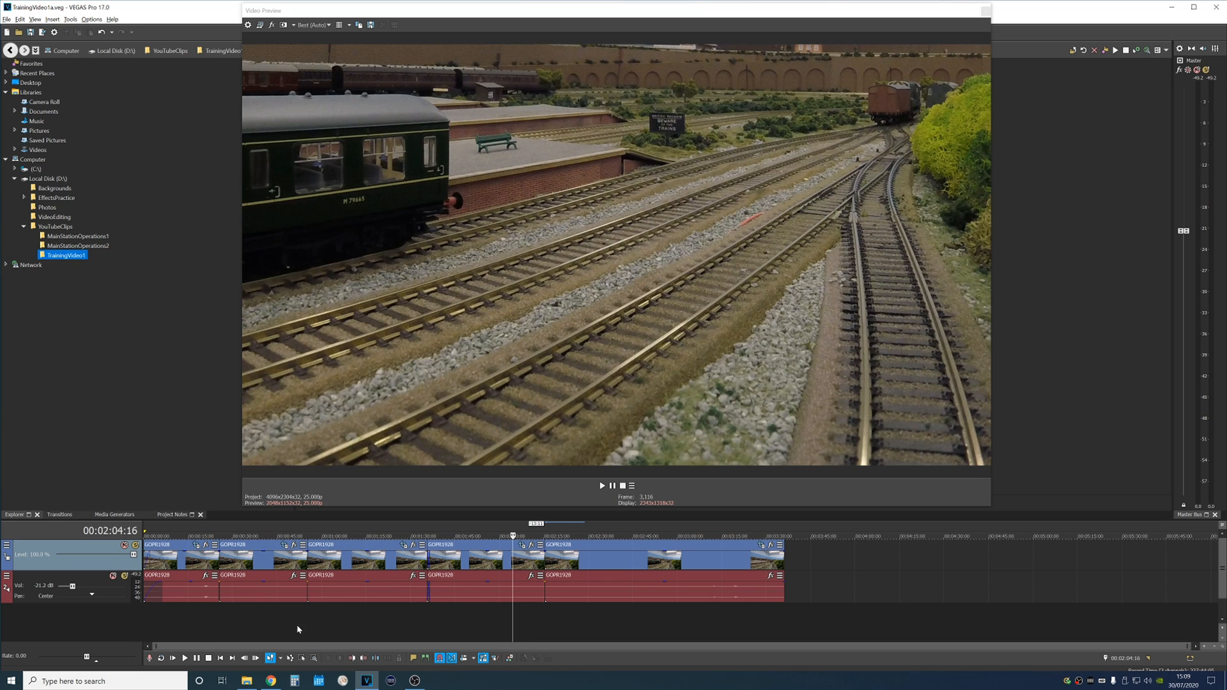
pyautogui.press('space')
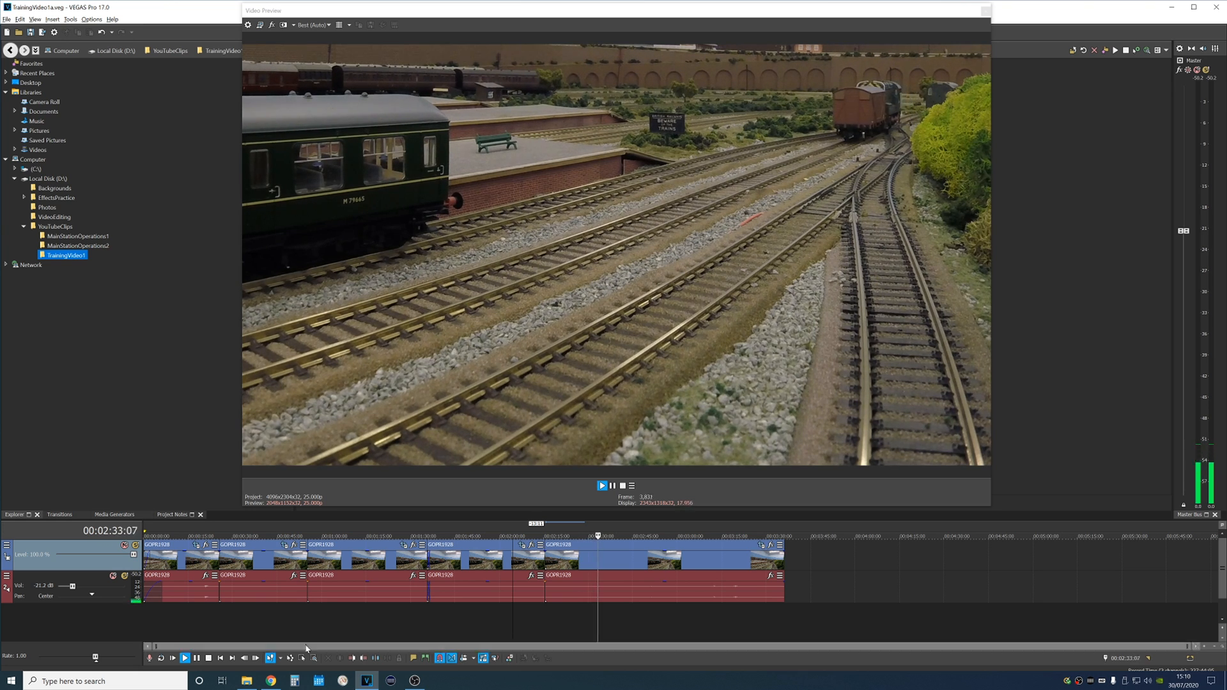
pyautogui.click(613, 486)
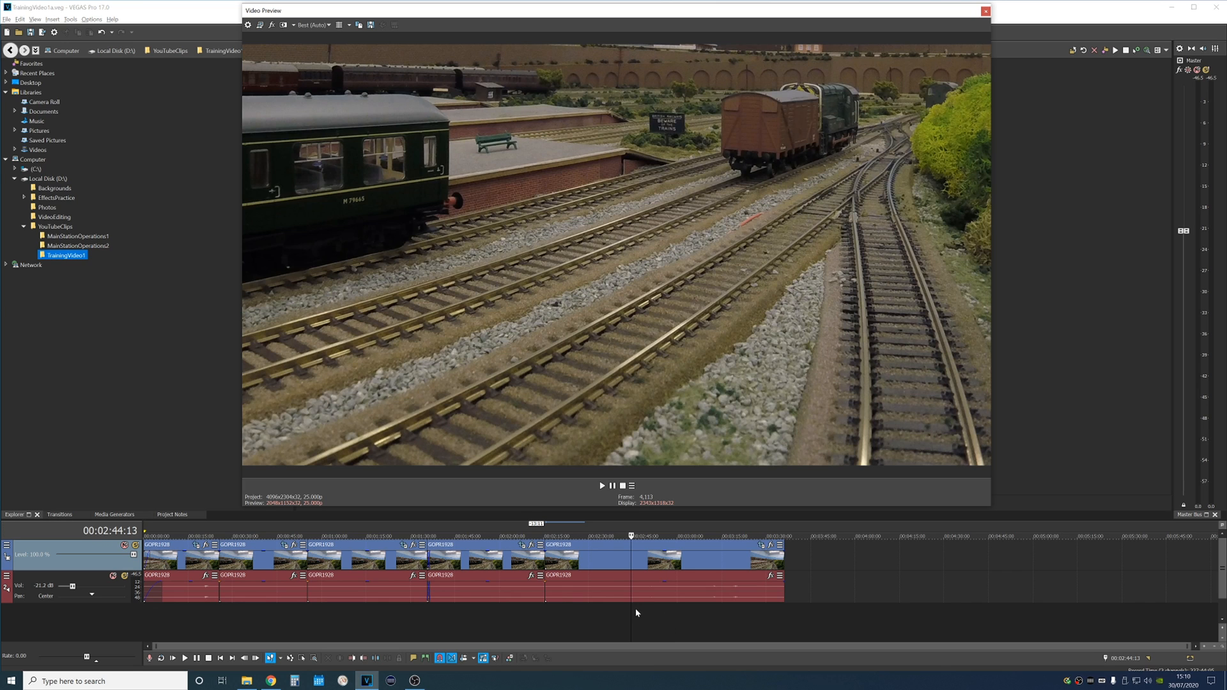
# Step: Examine the footage frame by frame around 00:02:43 for the point where the locomotive and van come to rest
pyautogui.moveTo(631, 609); pyautogui.dragTo(626, 605)
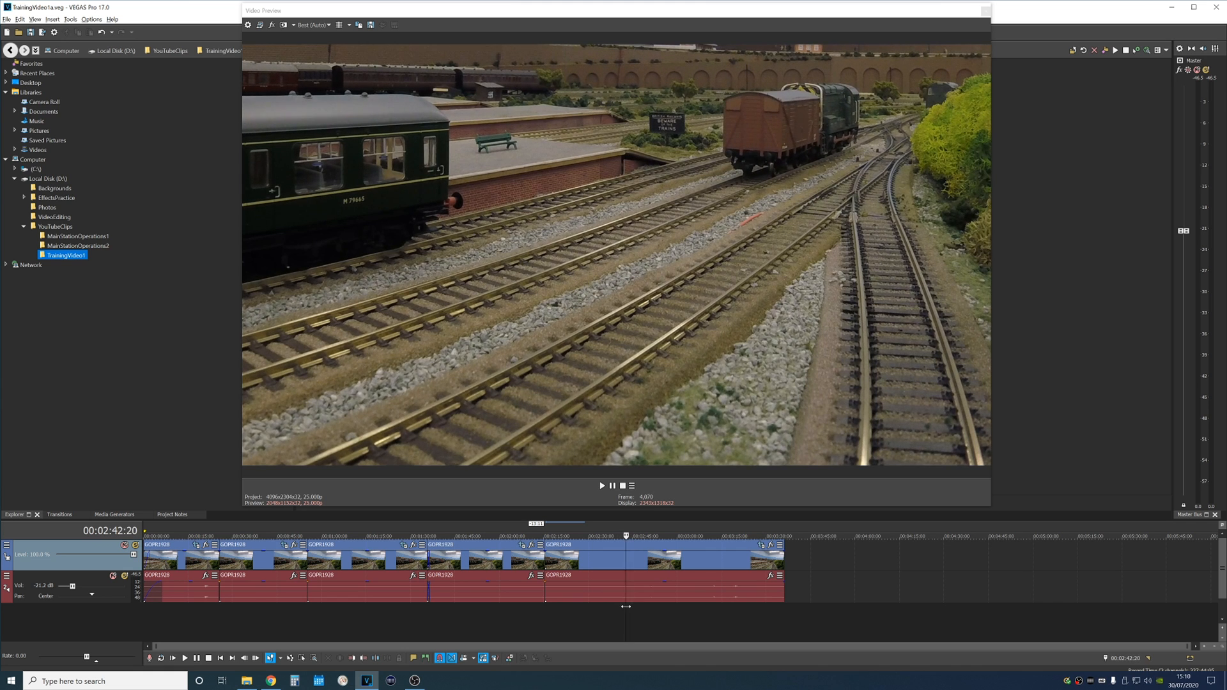
pyautogui.hotkey('alt', 'Right')
pyautogui.hotkey('alt', 'Right')
pyautogui.hotkey('alt', 'Right')
pyautogui.hotkey('alt', 'Right')
pyautogui.hotkey('alt', 'Right')
pyautogui.hotkey('alt', 'Right')
pyautogui.hotkey('alt', 'Right')
pyautogui.hotkey('alt', 'Right')
pyautogui.hotkey('alt', 'Right')
pyautogui.hotkey('alt', 'Right')
pyautogui.hotkey('alt', 'Right')
pyautogui.hotkey('alt', 'Right')
pyautogui.hotkey('alt', 'Right')
pyautogui.hotkey('alt', 'Right')
pyautogui.hotkey('alt', 'Right')
pyautogui.hotkey('alt', 'Right')
pyautogui.hotkey('alt', 'Right')
pyautogui.hotkey('alt', 'Right')
pyautogui.hotkey('alt', 'Right')
pyautogui.hotkey('alt', 'Right')
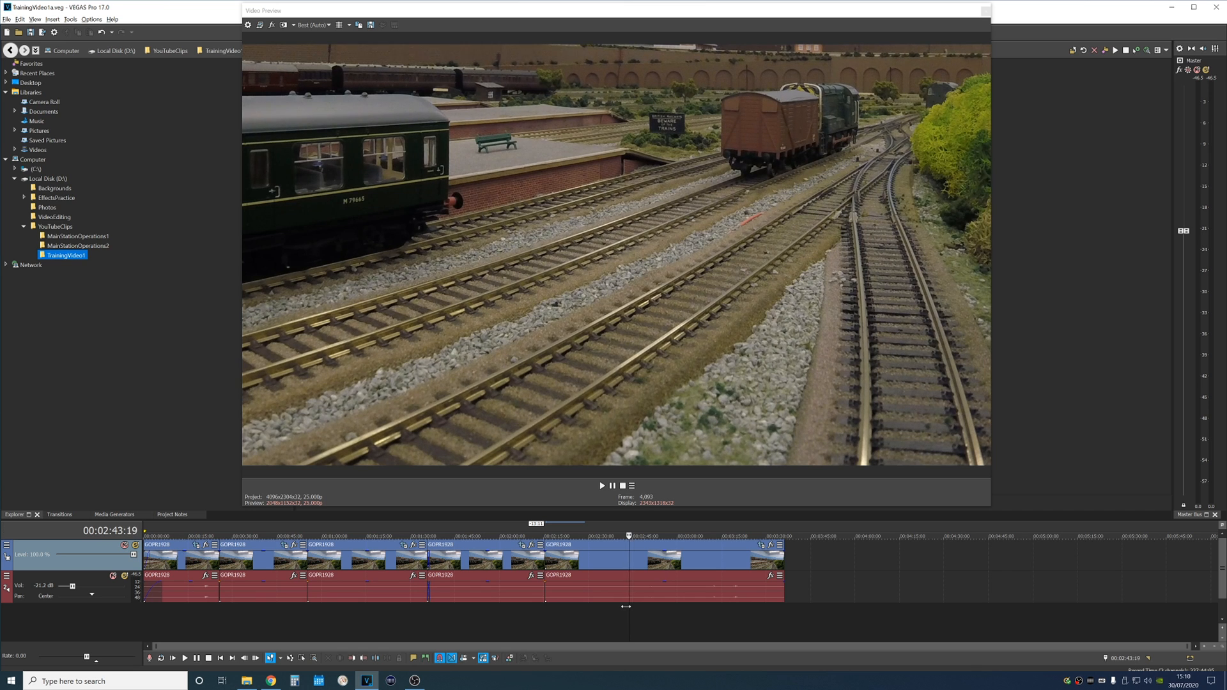
pyautogui.hotkey('alt', 'Right')
pyautogui.moveTo(631, 610); pyautogui.dragTo(639, 611)
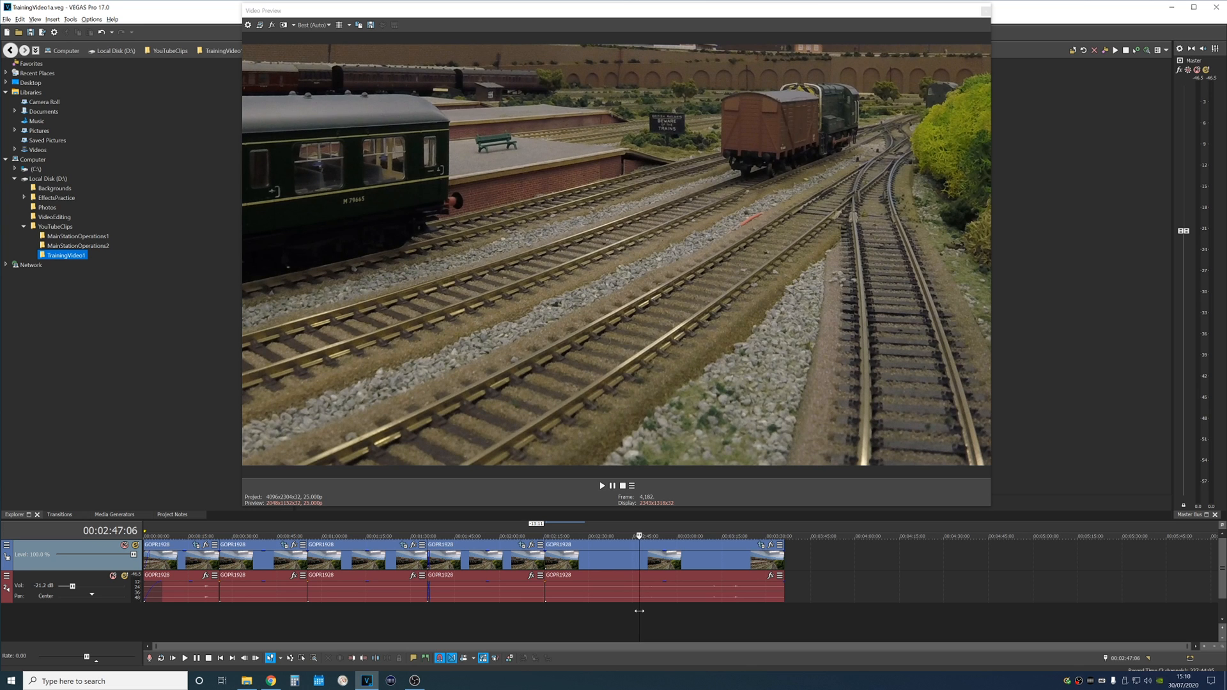
pyautogui.moveTo(639, 611); pyautogui.dragTo(638, 611)
pyautogui.moveTo(639, 611)
pyautogui.mouseDown()
pyautogui.moveTo(650, 611)
pyautogui.moveTo(627, 609)
pyautogui.mouseUp()
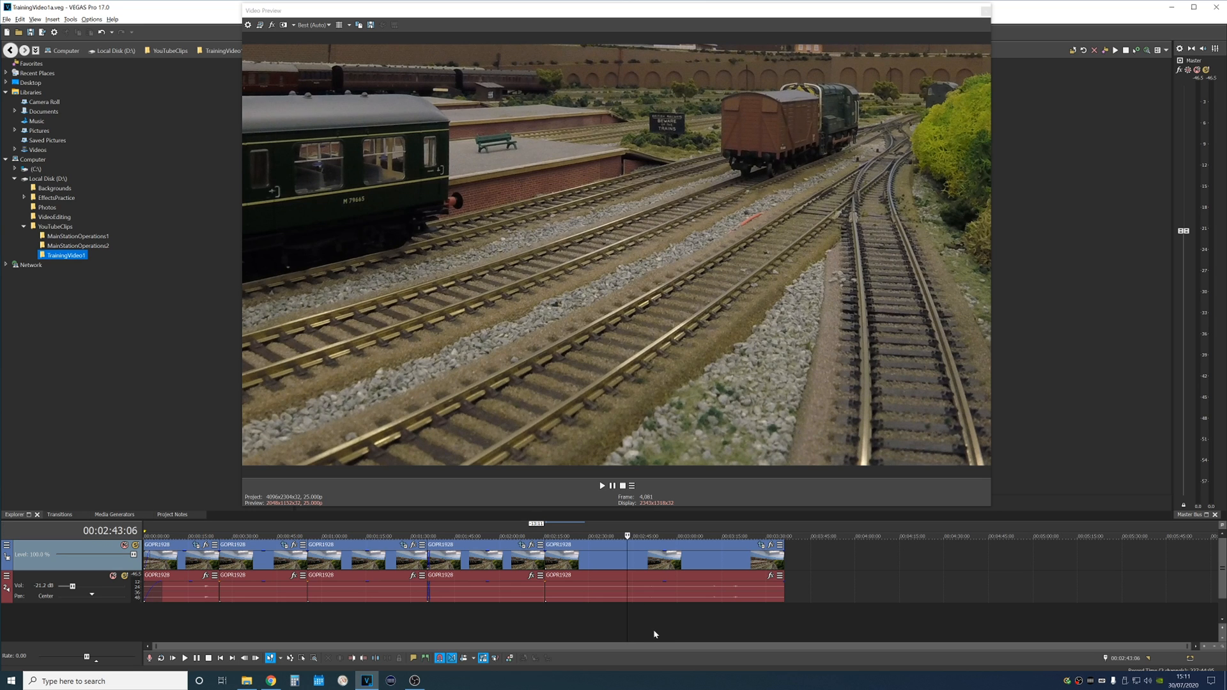
# Step: Recheck the frames around the locomotive's stopping point and split the last segment shortly after it, at 00:02:46:11
pyautogui.press('Left')
pyautogui.press('Left')
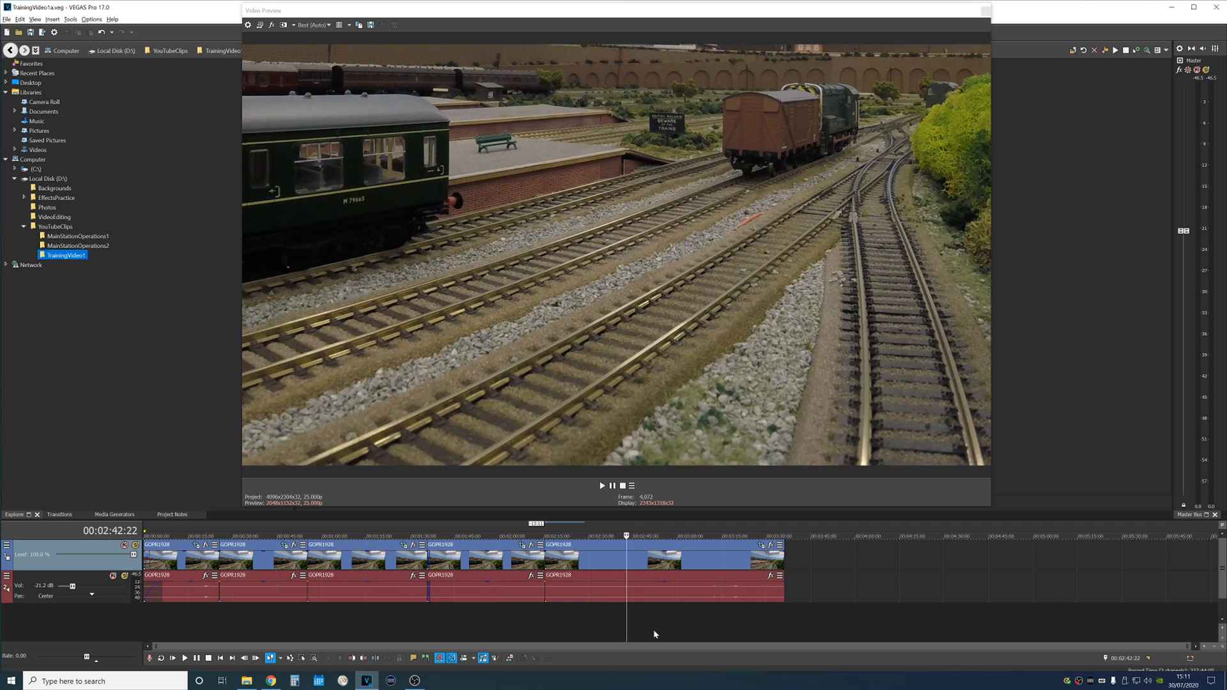
pyautogui.press('Right')
pyautogui.press('Right')
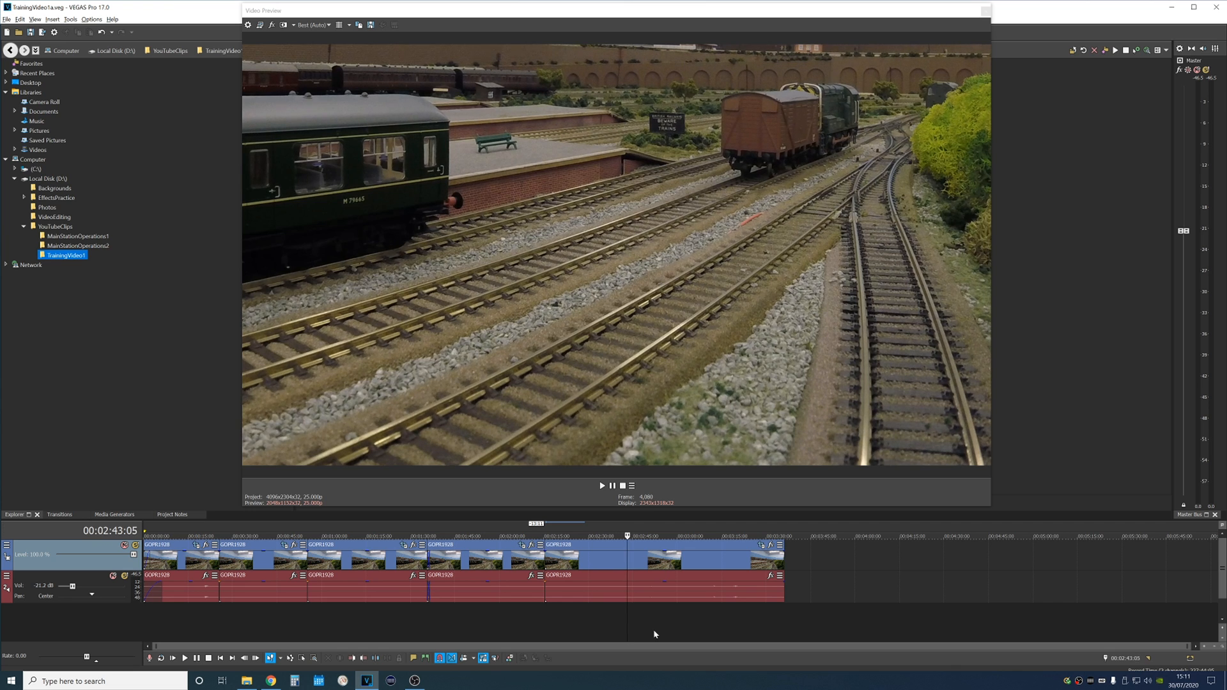
pyautogui.press('Right')
pyautogui.press('Right')
pyautogui.press('Right')
pyautogui.press('Right')
pyautogui.moveTo(628, 613); pyautogui.dragTo(636, 614)
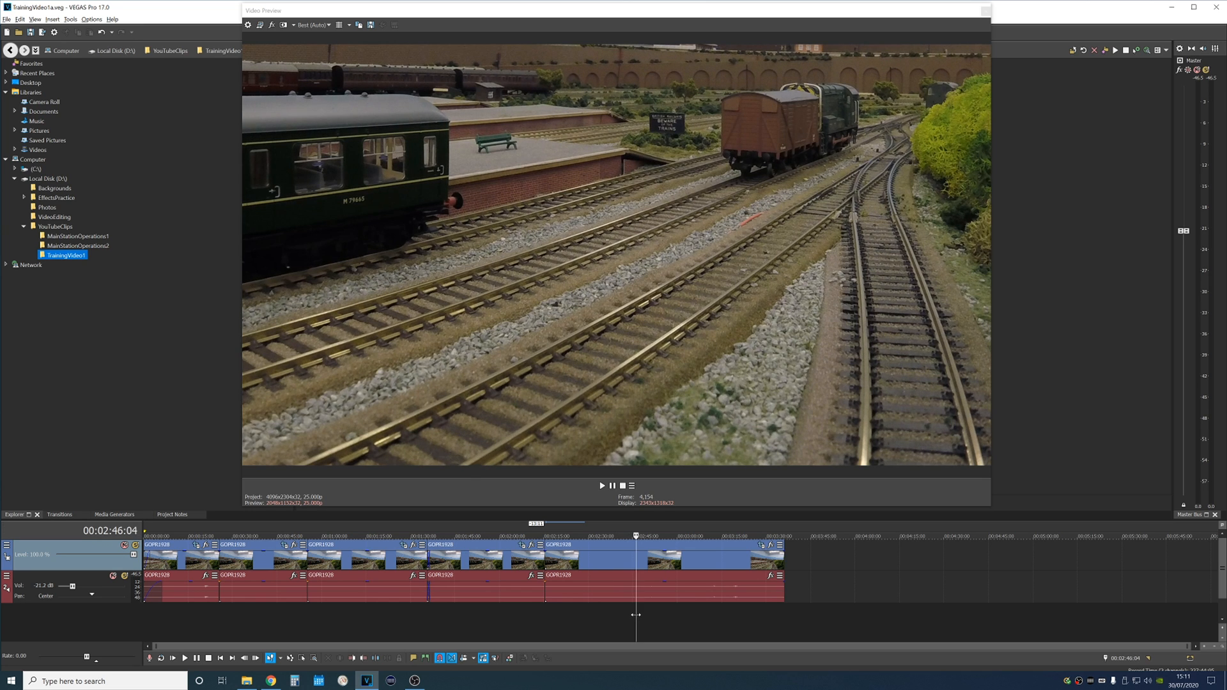
pyautogui.moveTo(635, 614); pyautogui.dragTo(636, 615)
pyautogui.press('s')
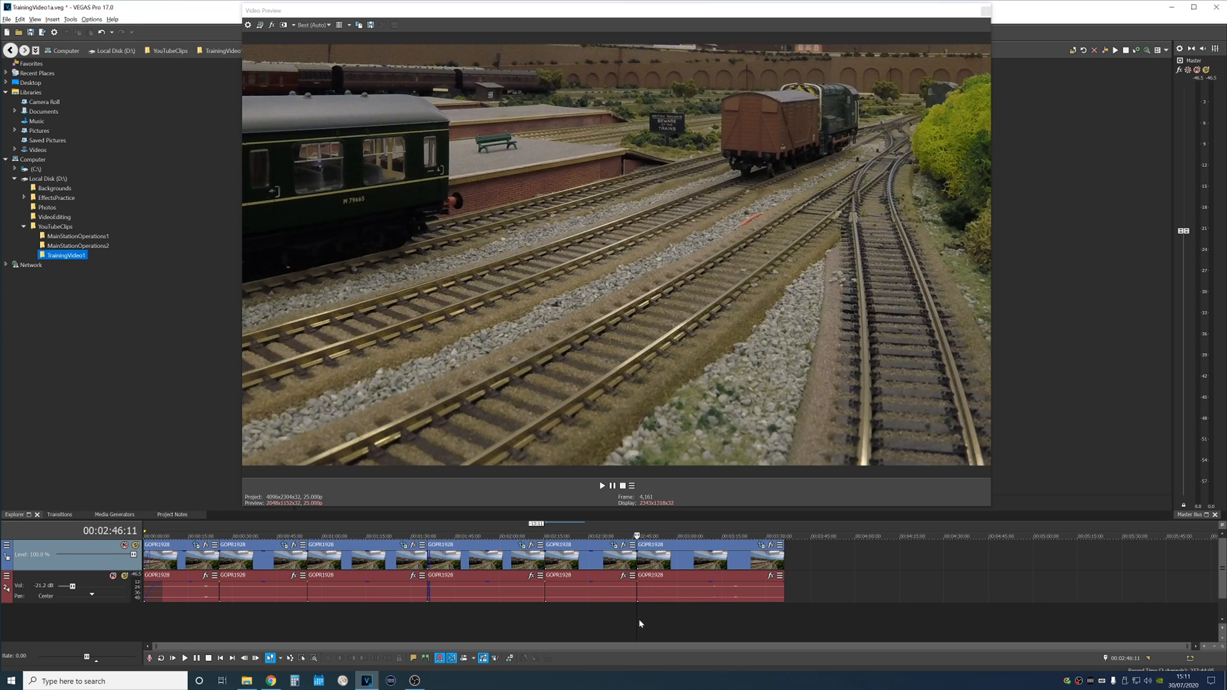
# Step: Find where the green passenger train starts moving by stepping frames around 00:03:05, and split the last segment a few seconds before that
pyautogui.moveTo(638, 618); pyautogui.dragTo(691, 626)
pyautogui.press('Left')
pyautogui.press('Left')
pyautogui.press('Left')
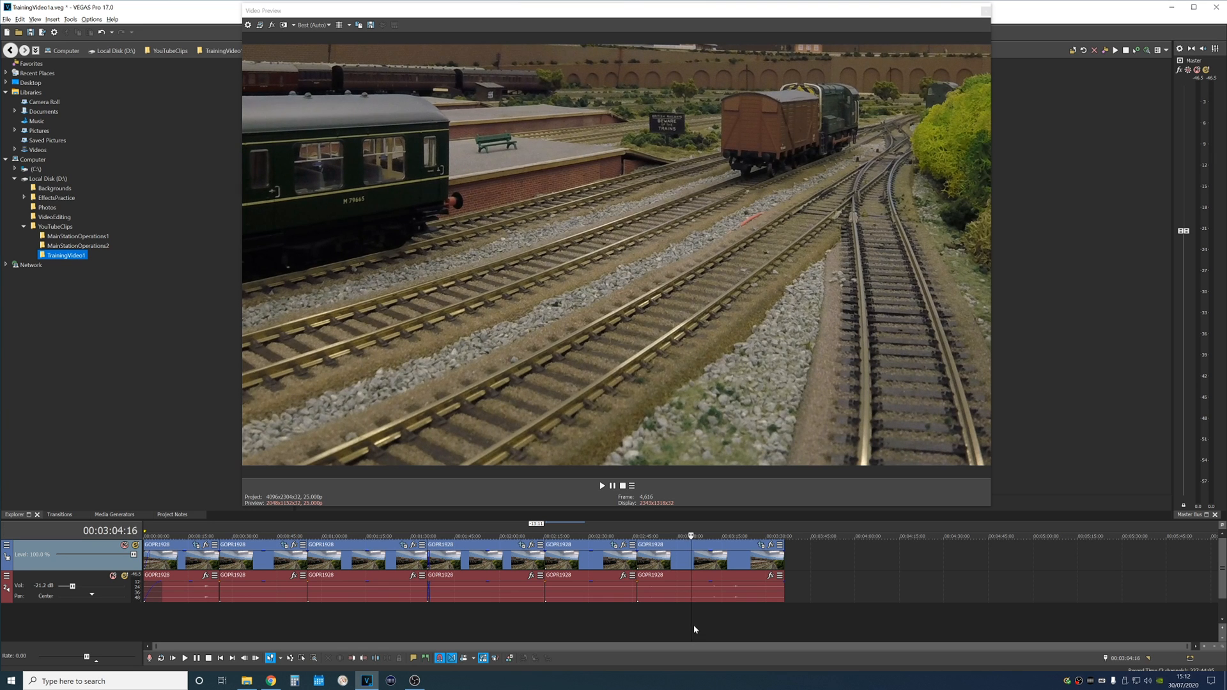
pyautogui.press('Right')
pyautogui.press('Right')
pyautogui.press('Right')
pyautogui.press('Right')
pyautogui.press('Right')
pyautogui.press('Right')
pyautogui.press('Right')
pyautogui.press('Right')
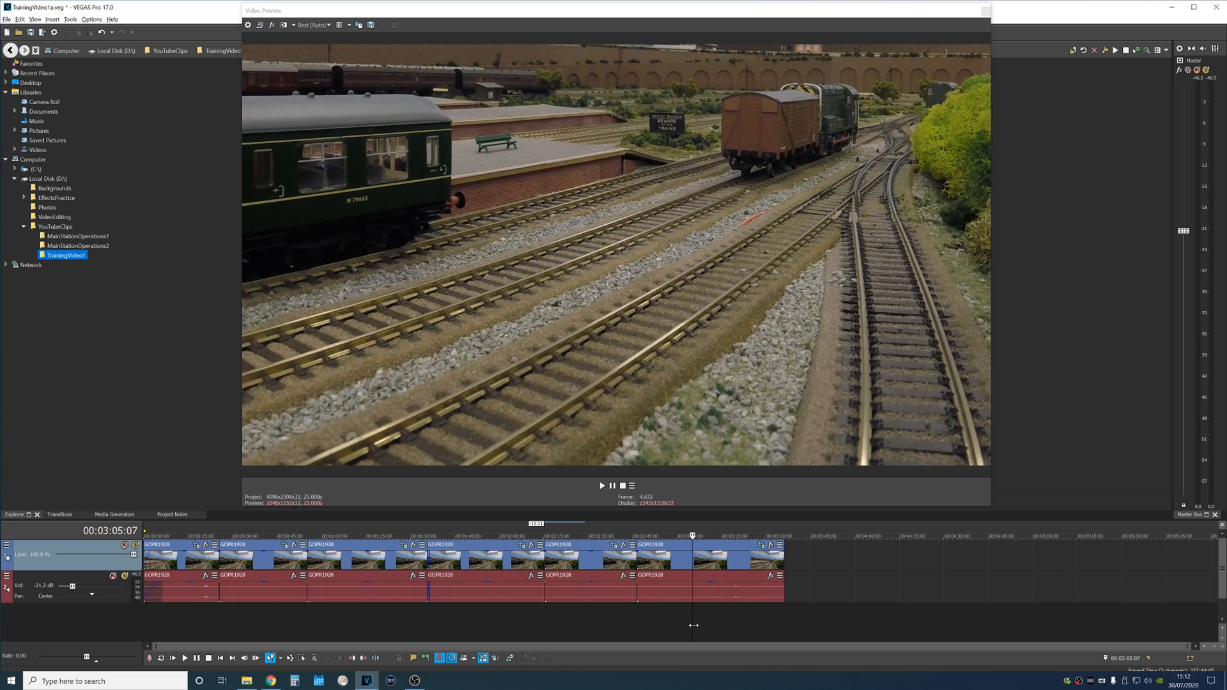
pyautogui.press('Left')
pyautogui.press('Left')
pyautogui.press('Left')
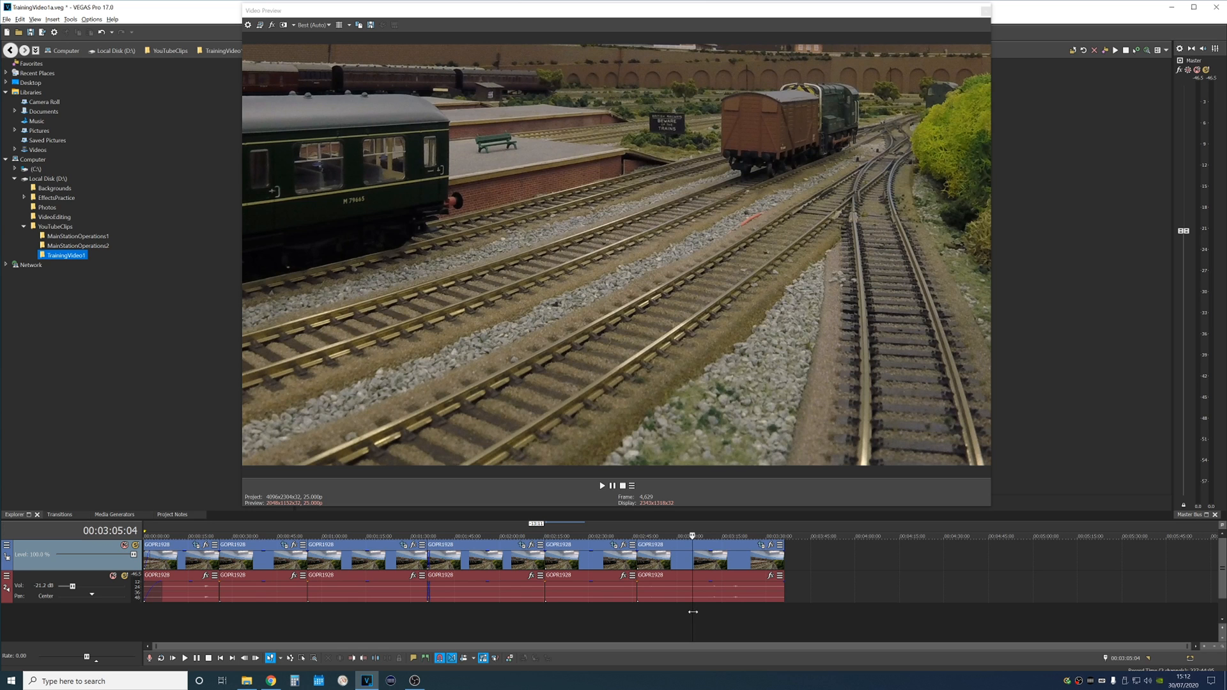
pyautogui.moveTo(693, 612); pyautogui.dragTo(683, 612)
pyautogui.press('s')
# Step: Delete the hand-uncoupling segment between the two splits and move the remaining clip to overlap the previous segment by about one second
pyautogui.click(652, 556)
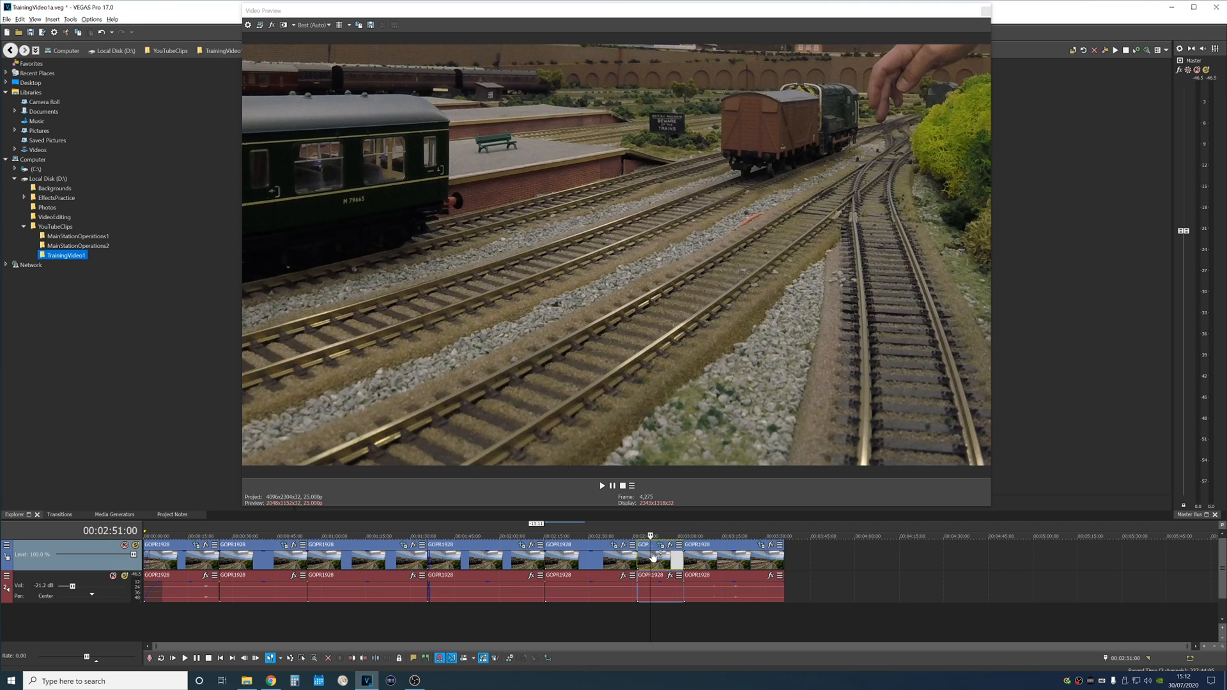
pyautogui.press('Delete')
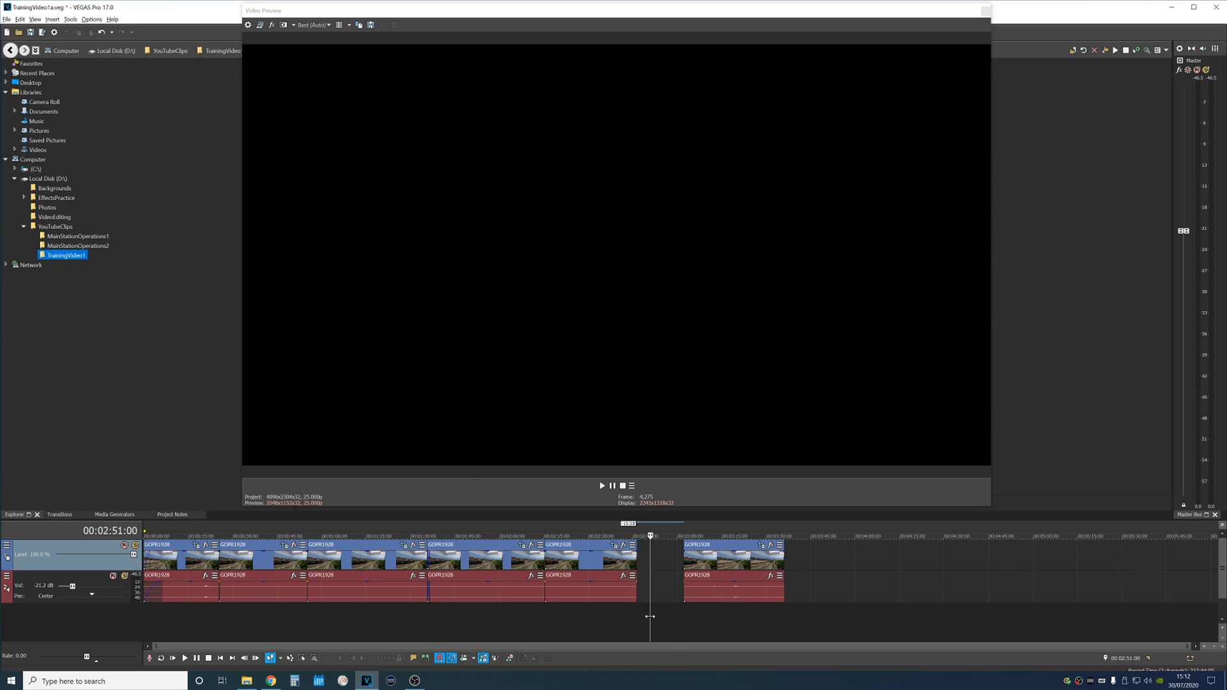
pyautogui.moveTo(650, 616); pyautogui.dragTo(616, 613)
pyautogui.moveTo(734, 547); pyautogui.dragTo(685, 548)
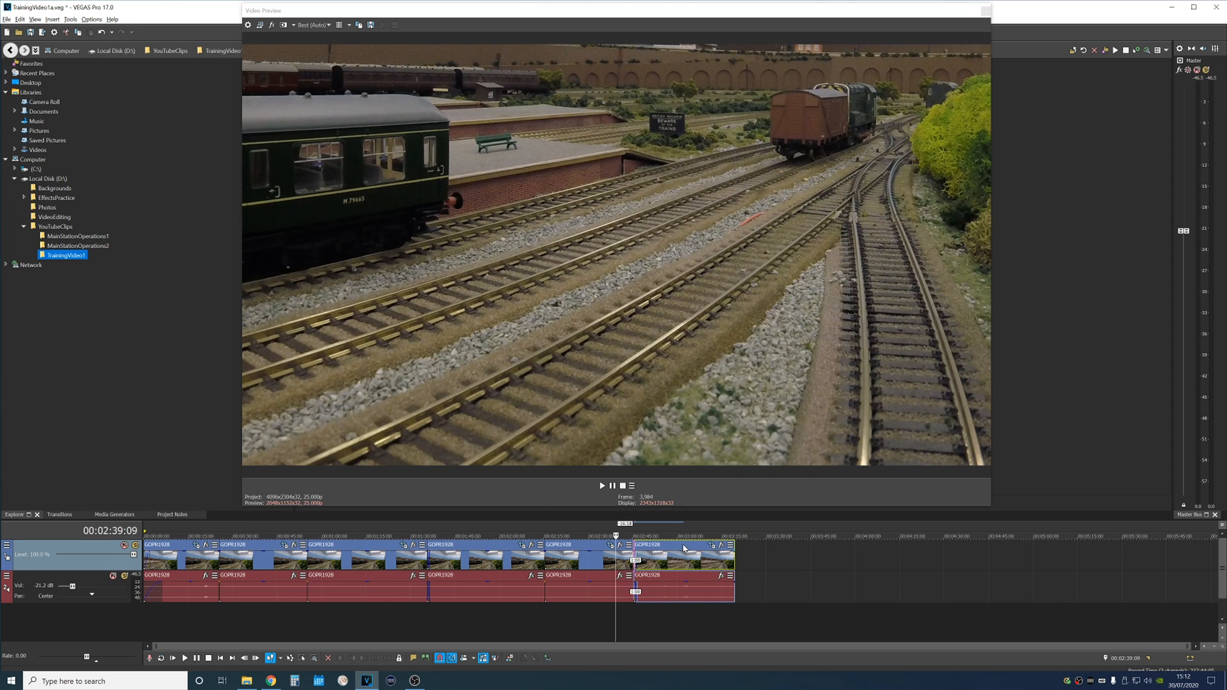
# Step: Play across the new overlap from 00:02:35:17 and pause after the passenger train has left the view
pyautogui.click(605, 624)
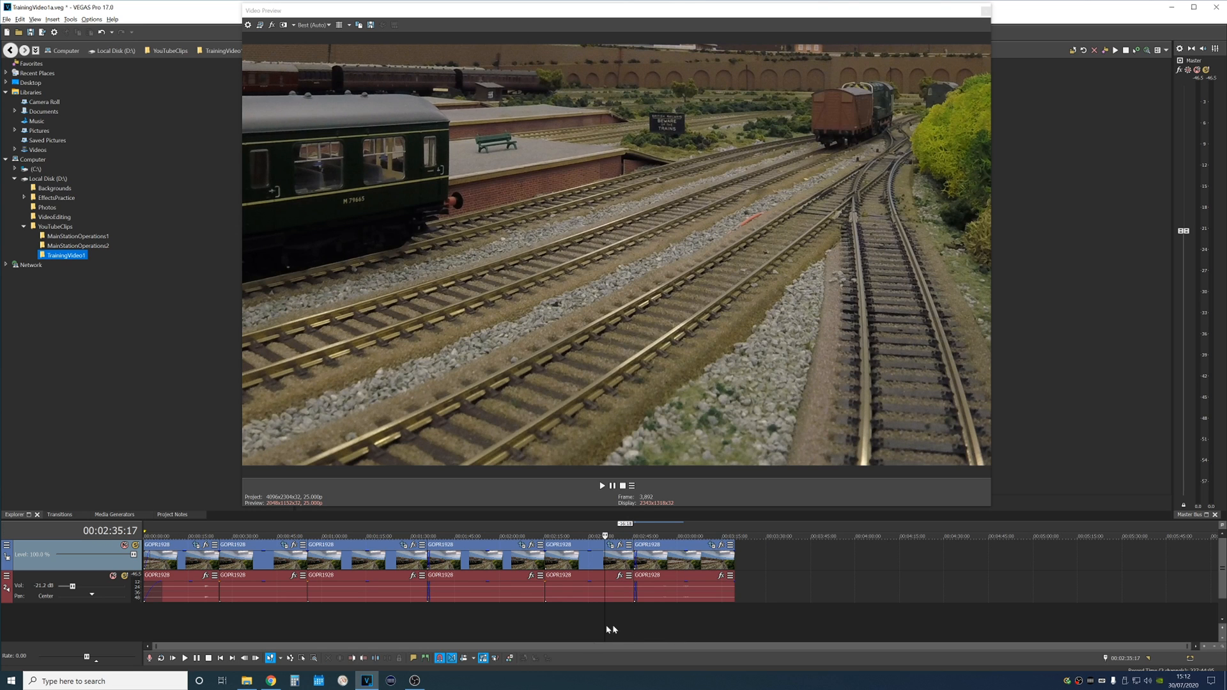
pyautogui.click(186, 659)
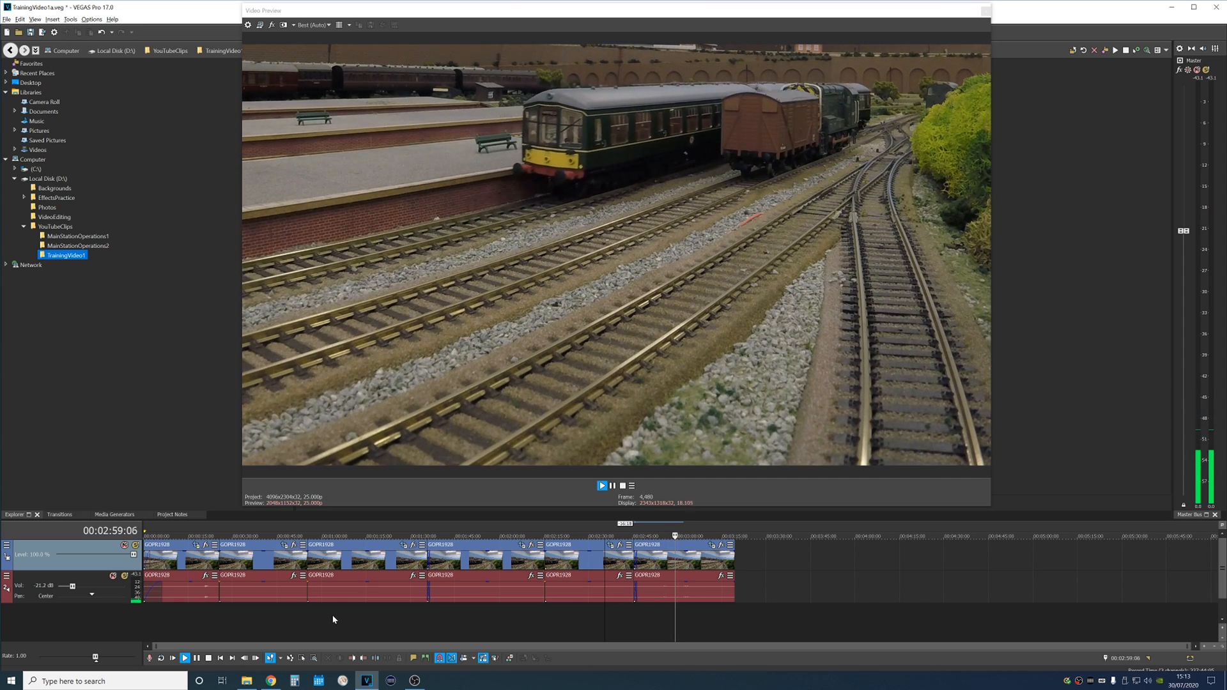
pyautogui.click(199, 659)
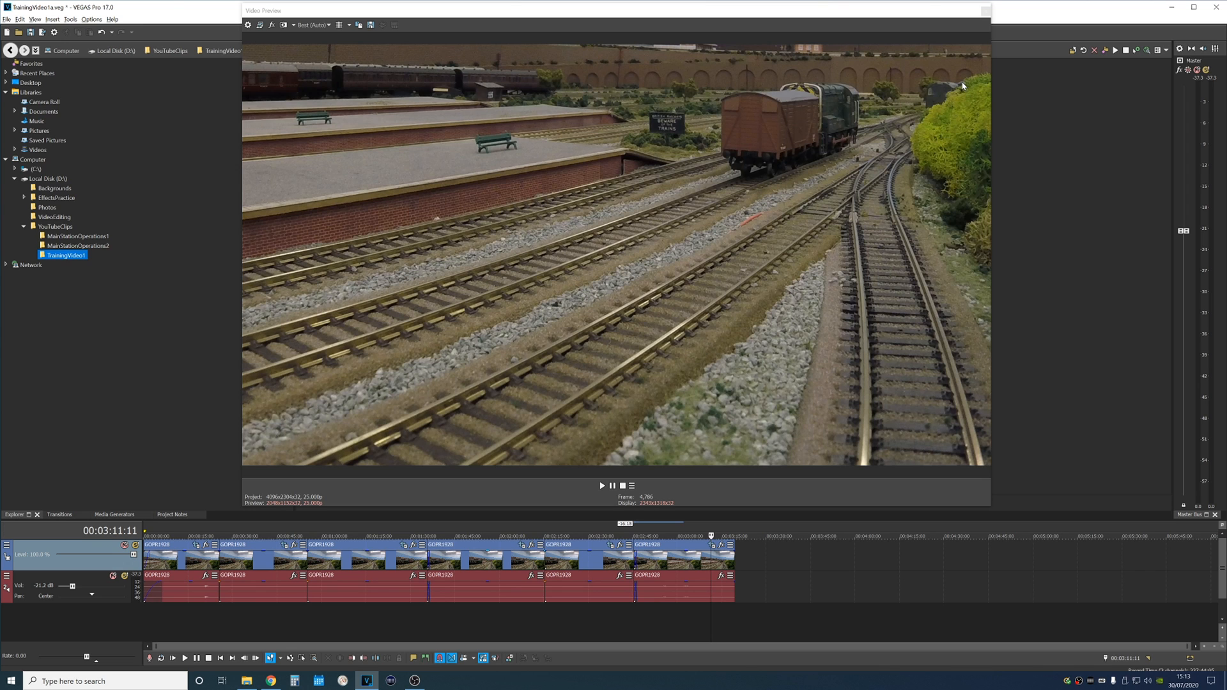
# Step: Split the last segment at 00:03:13:17 and delete the leftover piece at the end
pyautogui.hotkey('alt', 'Right')
pyautogui.hotkey('alt', 'Right')
pyautogui.moveTo(712, 619); pyautogui.dragTo(718, 620)
pyautogui.press('s')
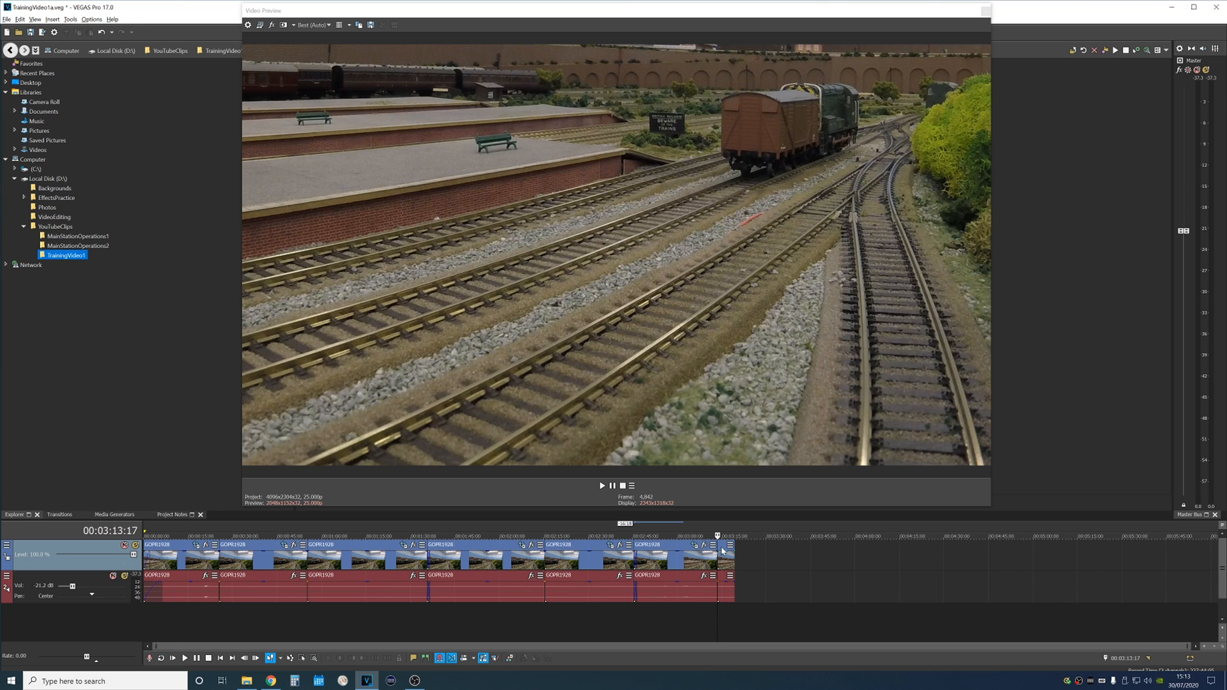
pyautogui.click(724, 558)
pyautogui.press('Delete')
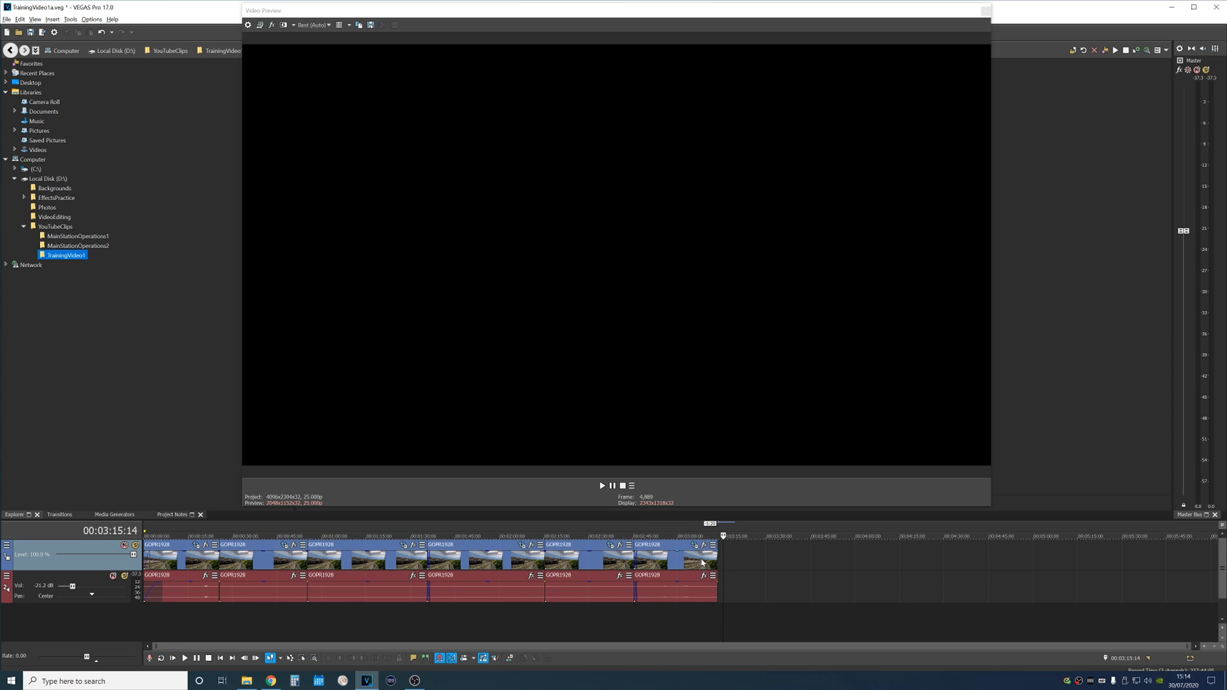
# Step: Fade out the end of the last clip, with the video fade starting near 00:03:11:09 and a five-second audio fade
pyautogui.click(712, 616)
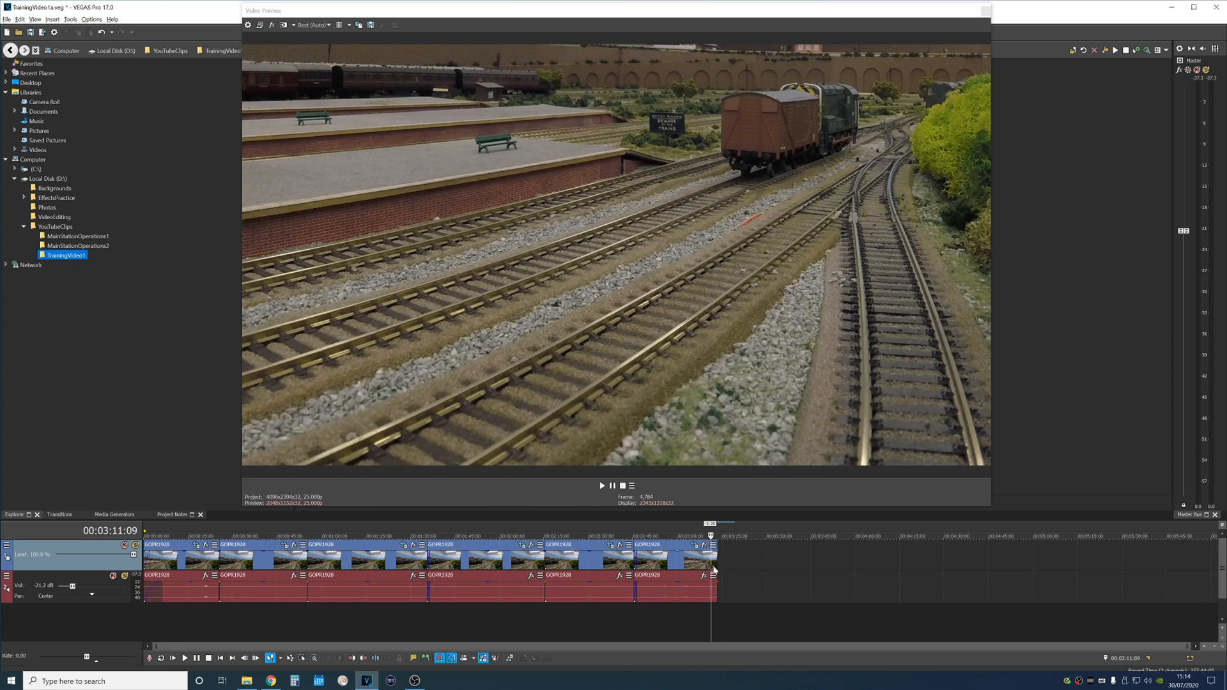
pyautogui.scroll(5, 739, 593)
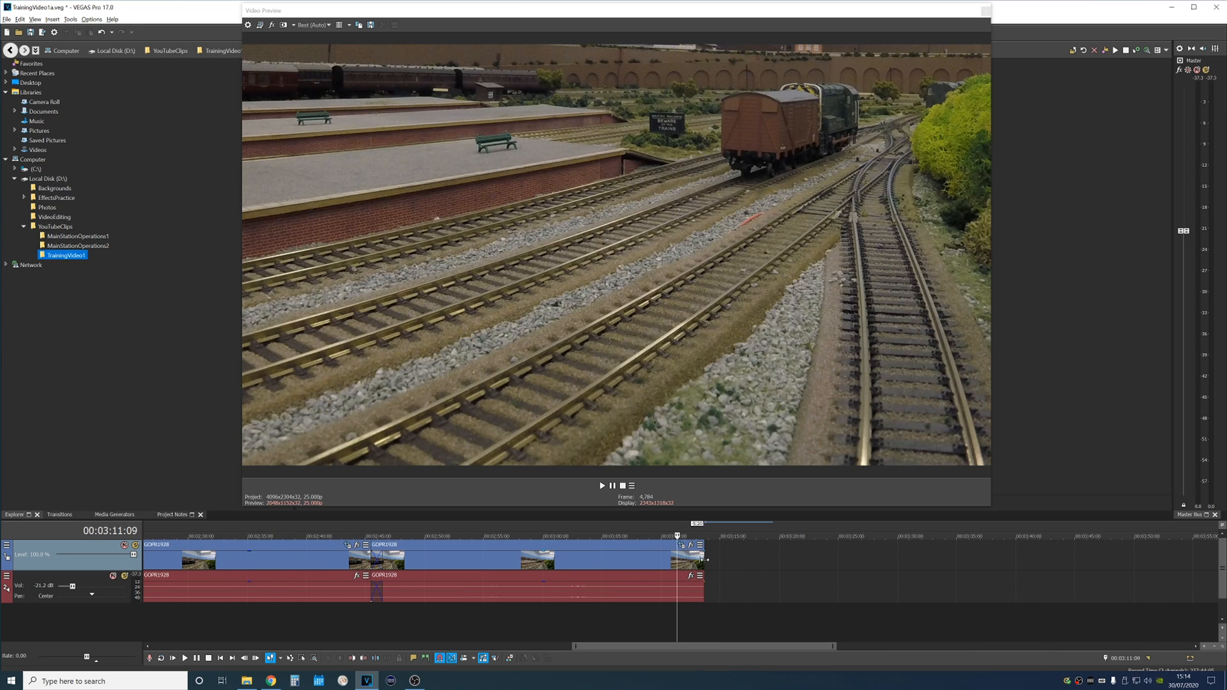
pyautogui.moveTo(706, 551); pyautogui.dragTo(681, 554)
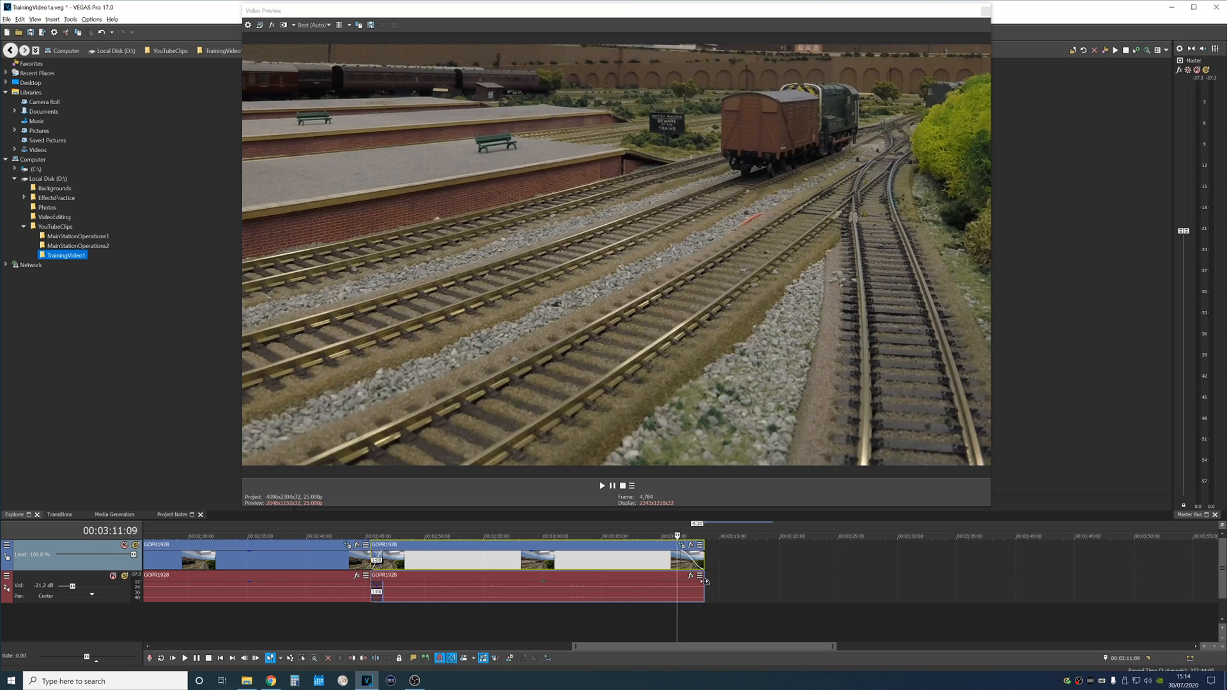
pyautogui.moveTo(703, 577); pyautogui.dragTo(646, 582)
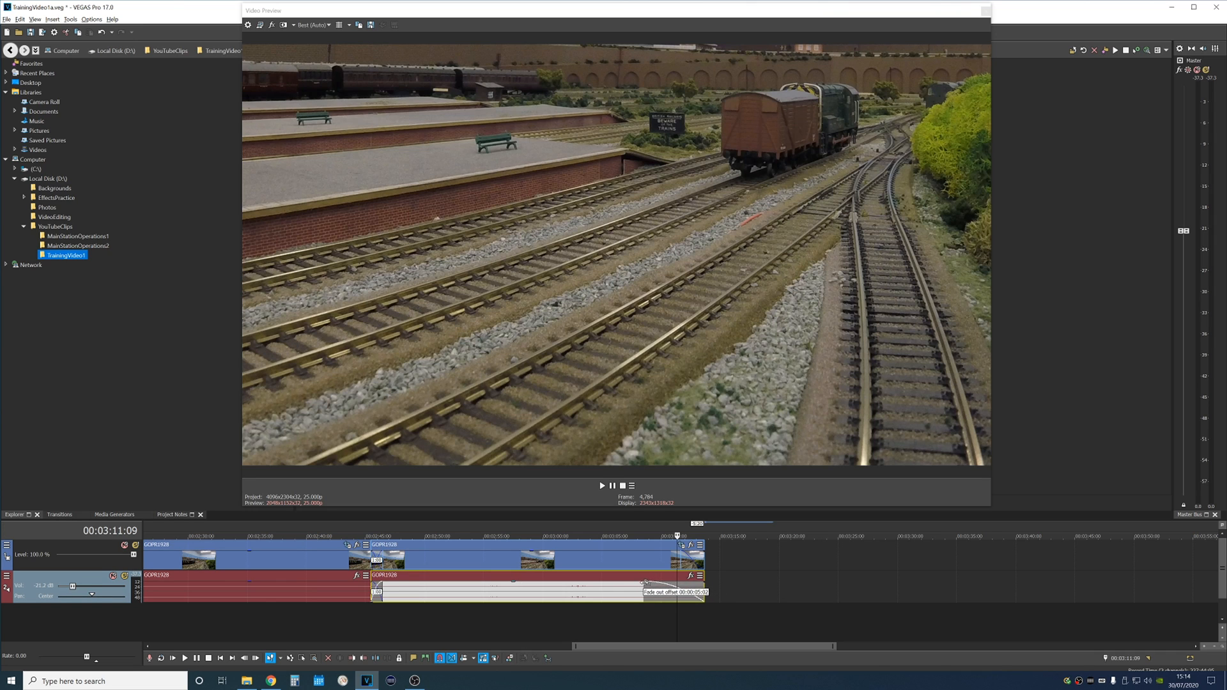
pyautogui.scroll(-5, 766, 586)
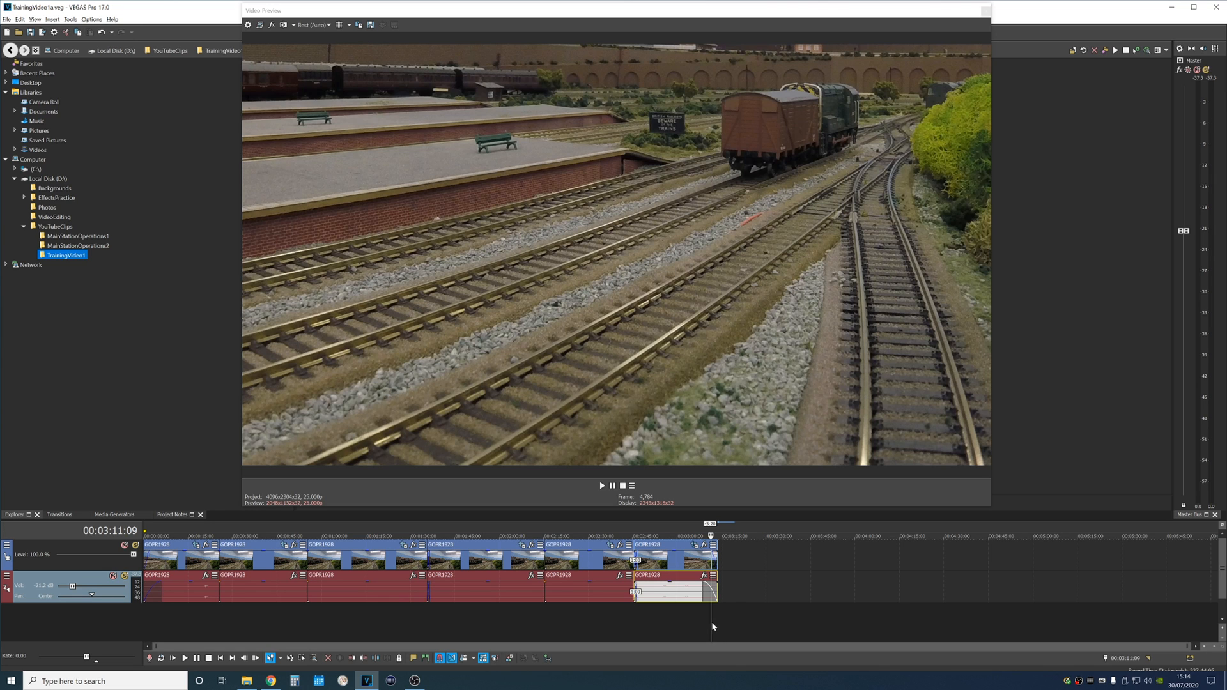
# Step: Scrub through the faded ending and play the edited video from the beginning to review it
pyautogui.moveTo(711, 620); pyautogui.dragTo(717, 620)
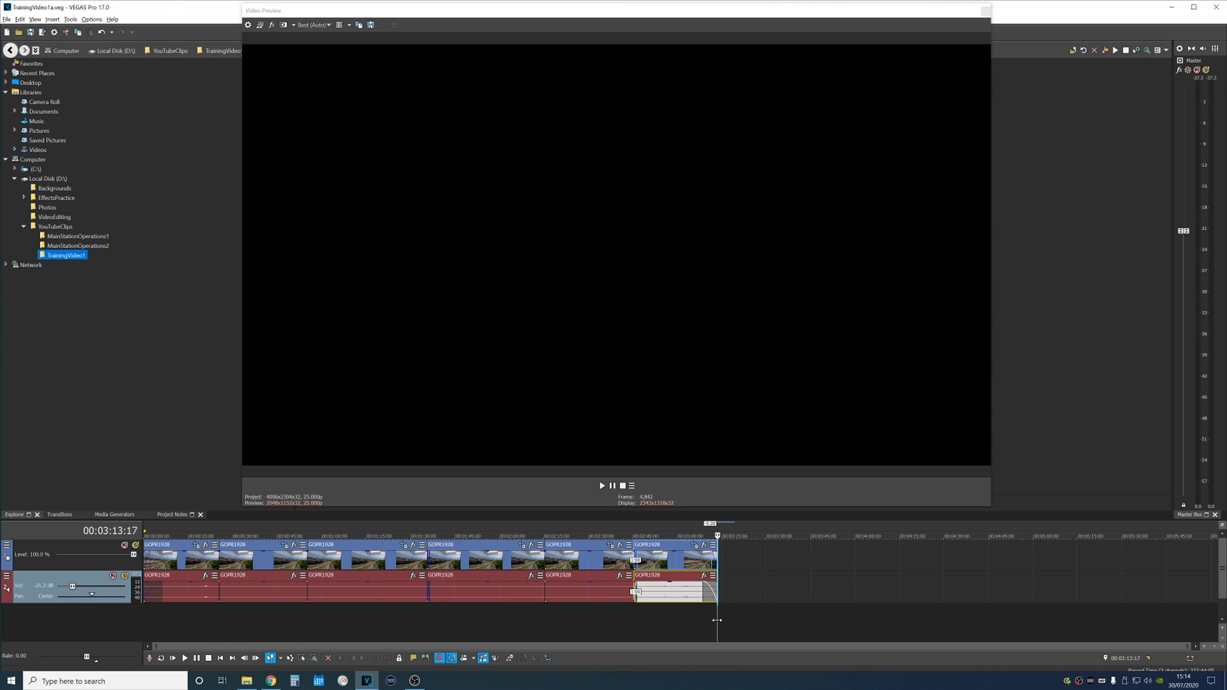
pyautogui.moveTo(715, 620); pyautogui.dragTo(657, 617)
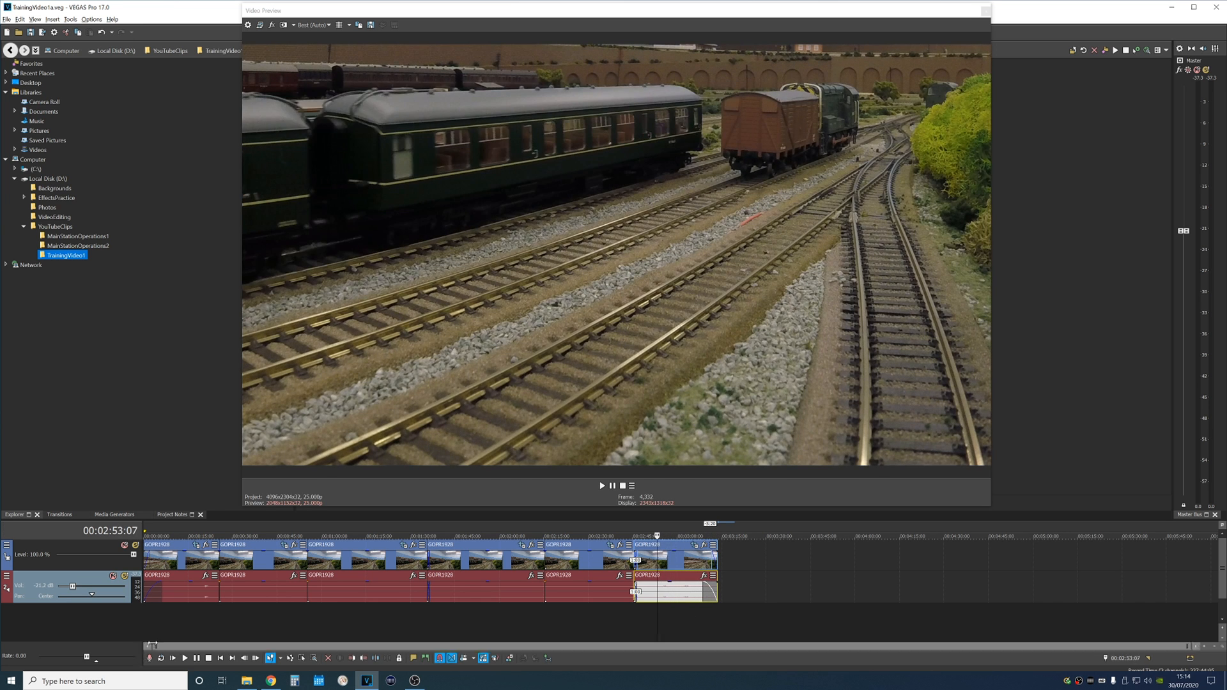
pyautogui.click(168, 621)
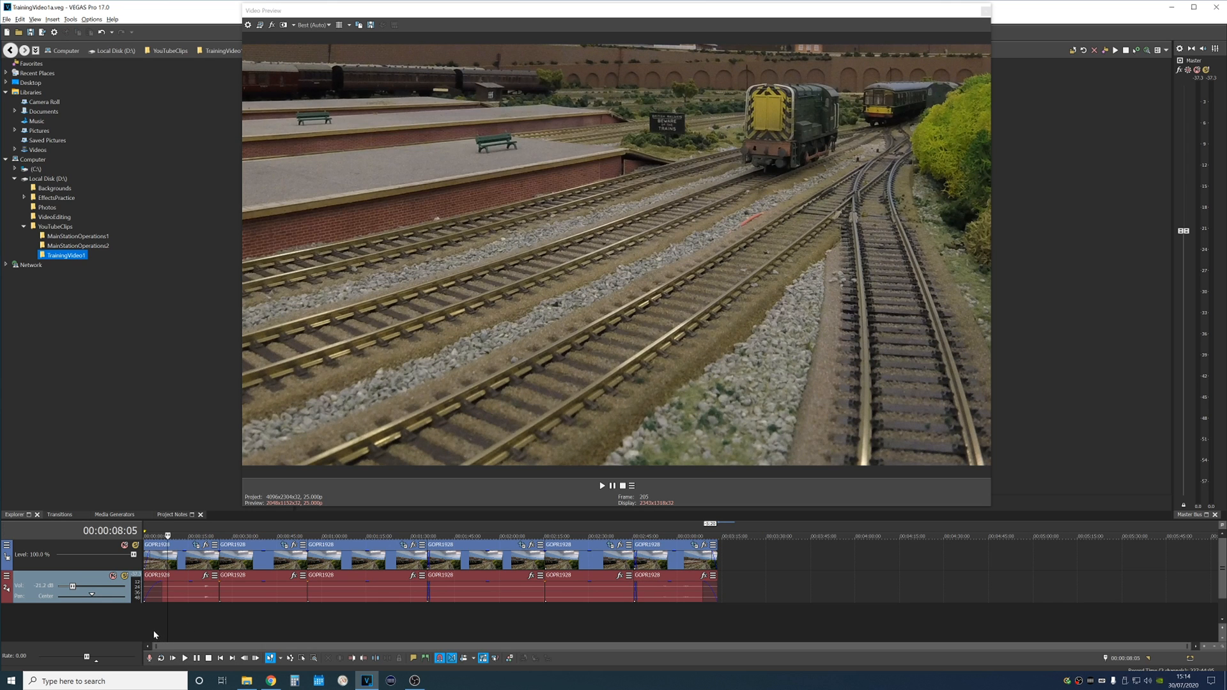
pyautogui.click(173, 658)
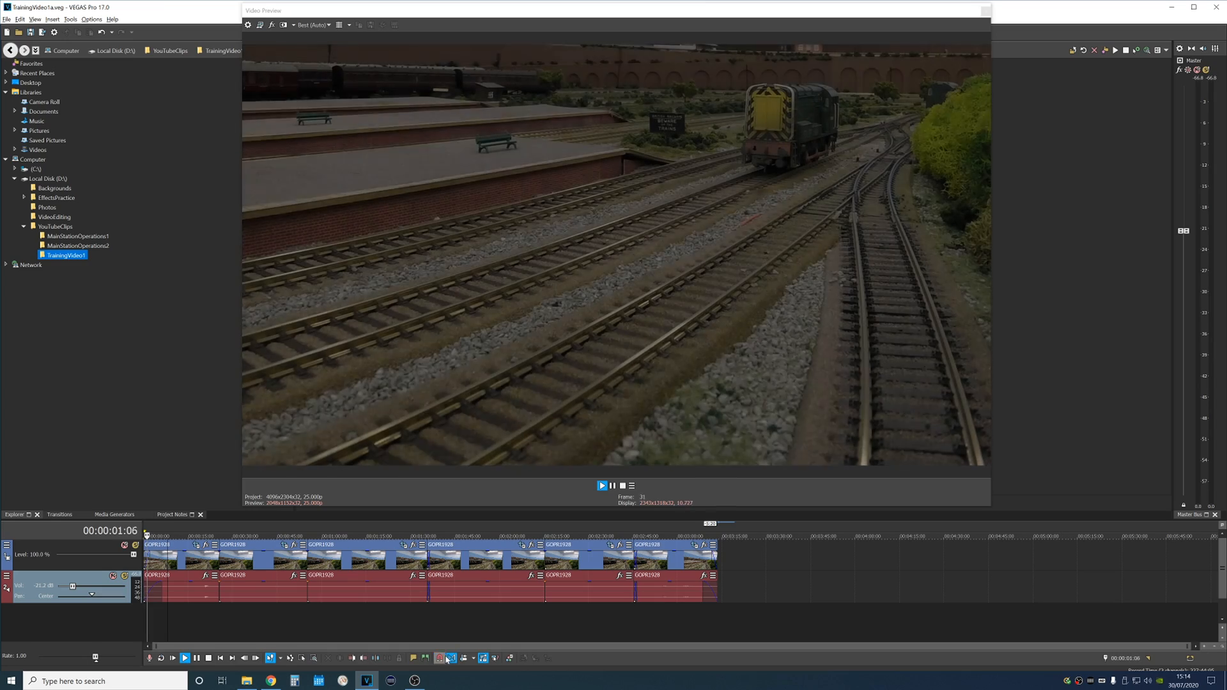